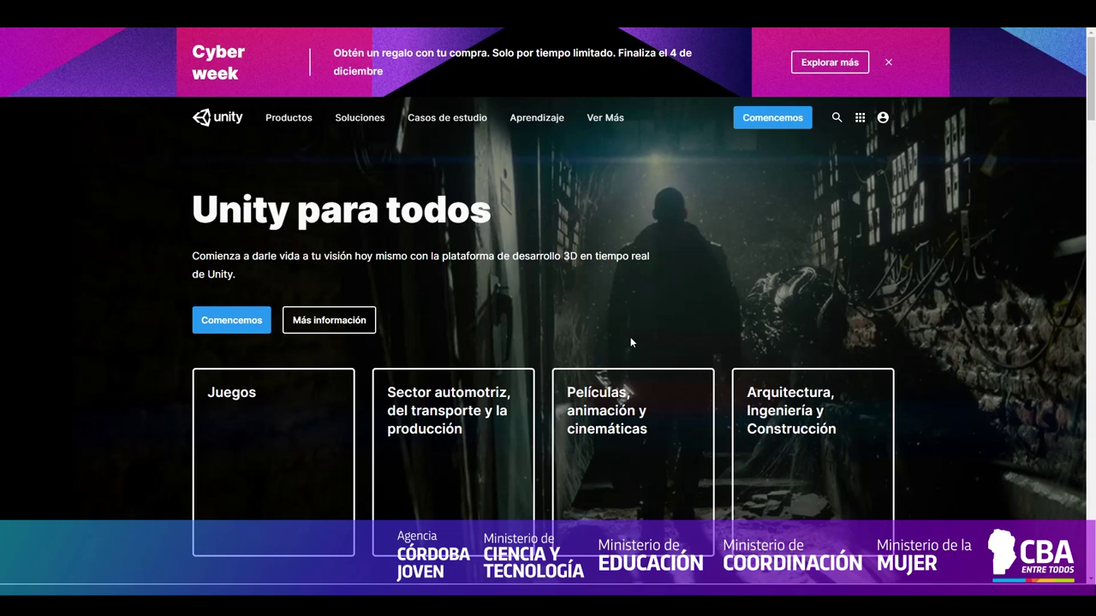
Step: Open the plans and pricing for individuals and review the requirements of the Estudiante and Personal plans
left_click(232, 322)
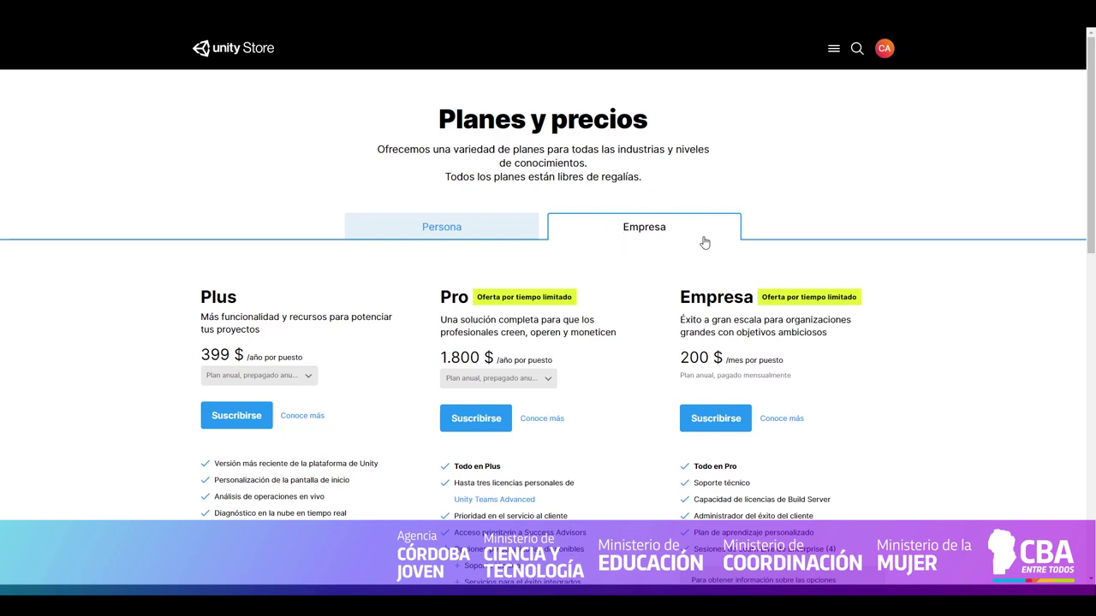
left_click(452, 233)
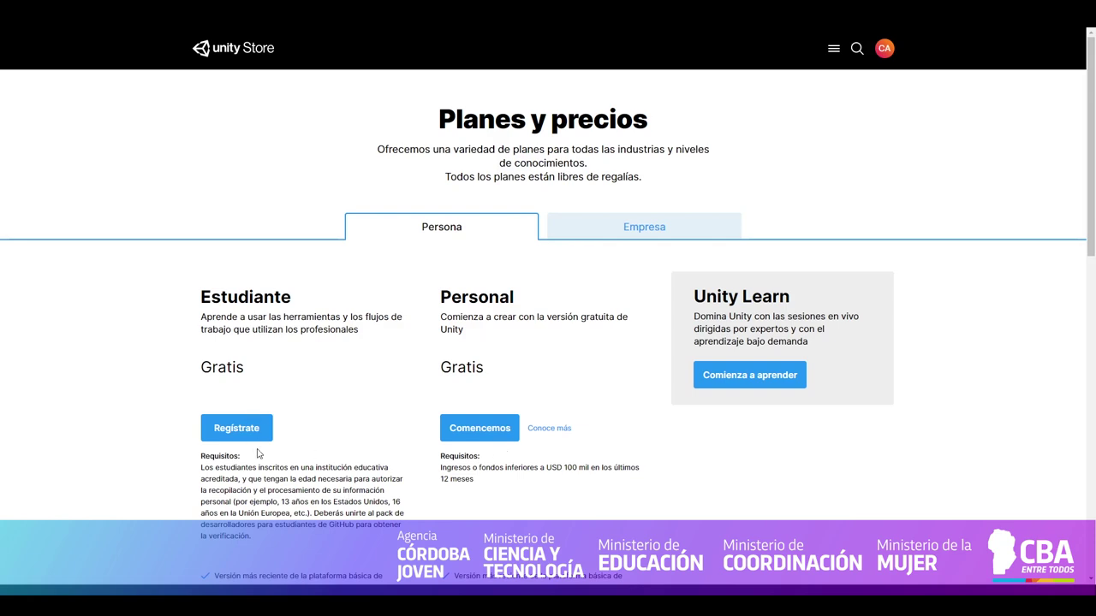
scroll(225, 463, "down", 1)
scroll(225, 463, "down", 1)
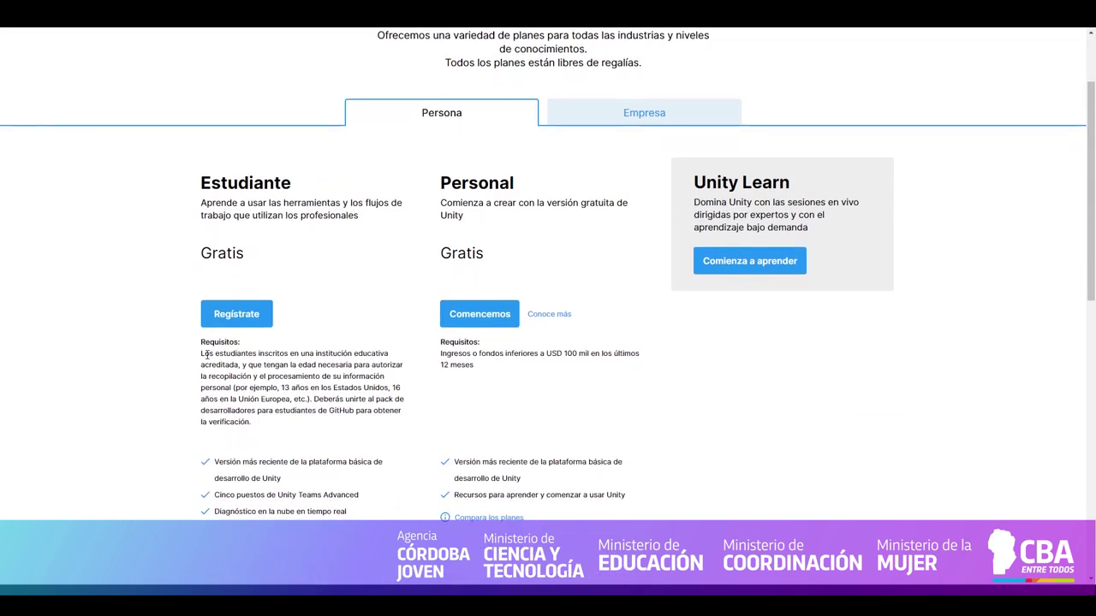
left_click_drag(237, 353, 387, 352)
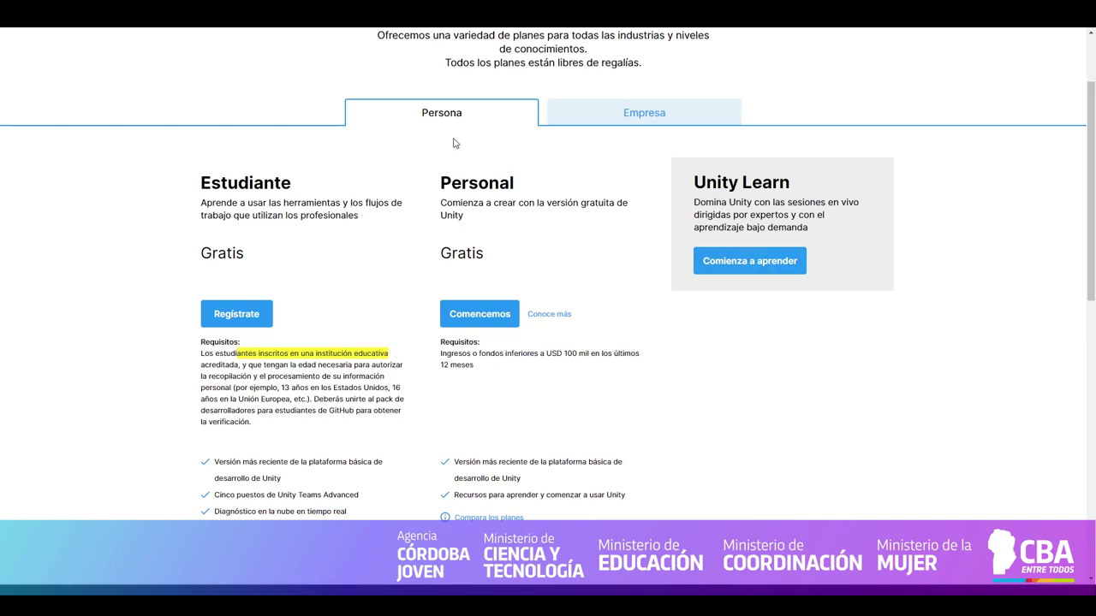
left_click_drag(440, 342, 478, 366)
left_click(479, 367)
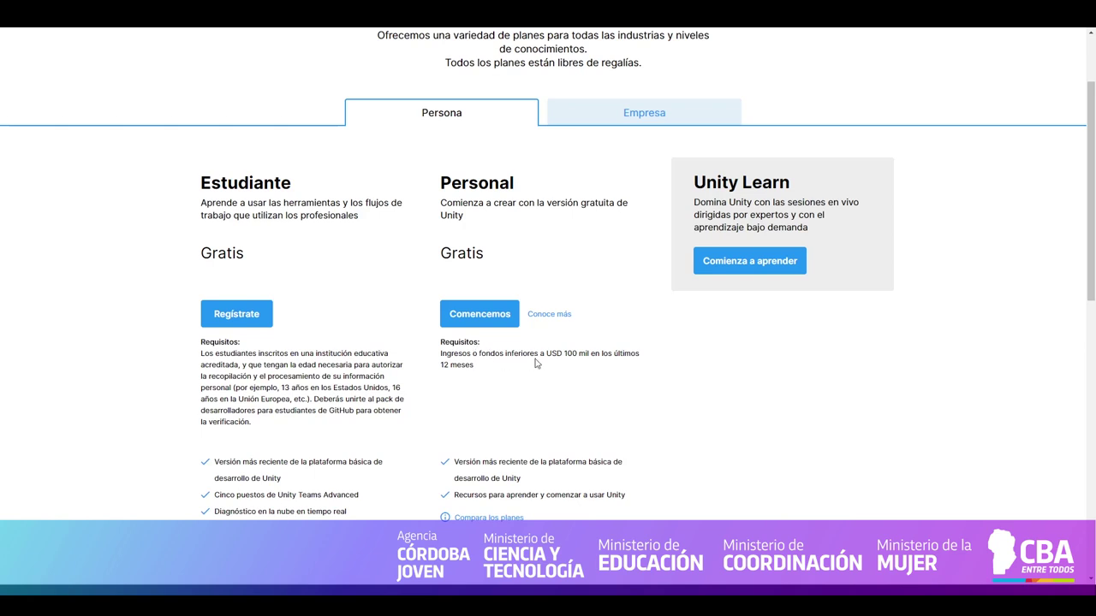
left_click_drag(565, 353, 470, 366)
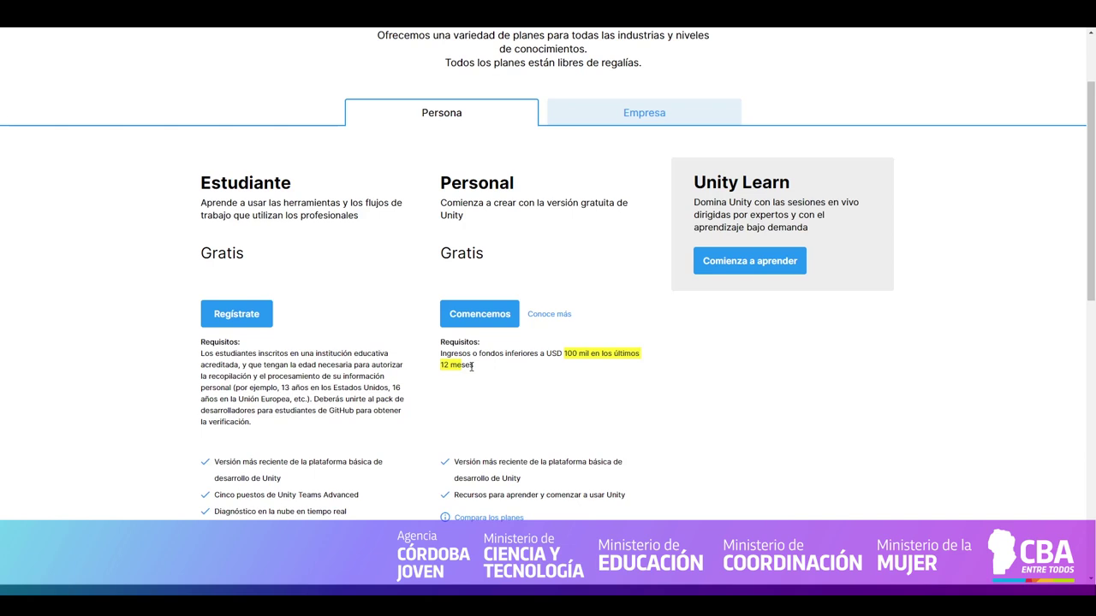
Step: Choose the Personal plan's download for beginner users, review its eligibility terms and accept them
left_click(478, 316)
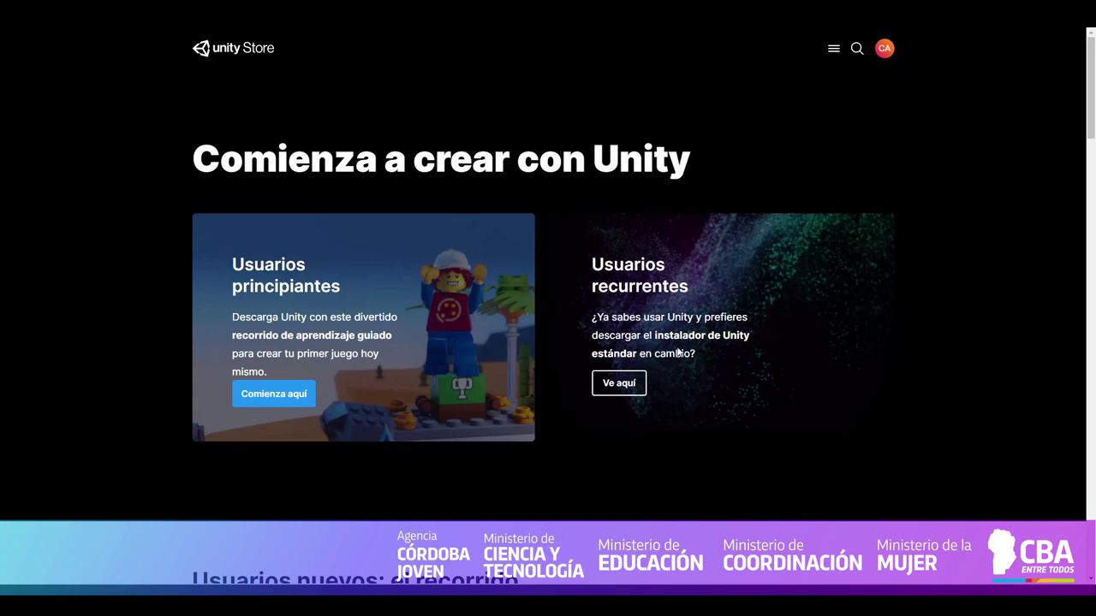
left_click(273, 394)
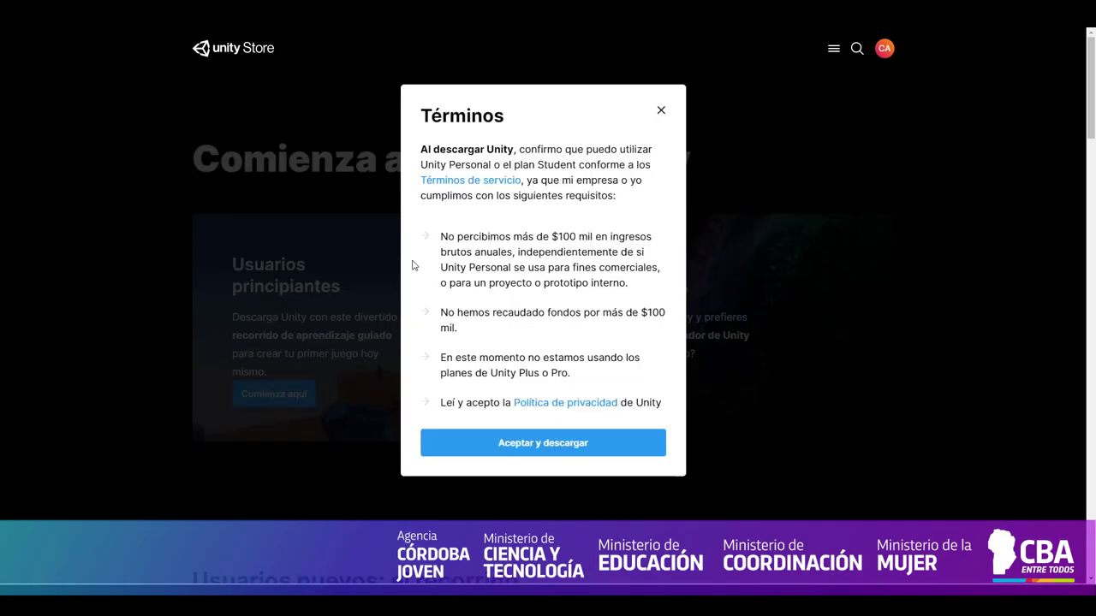
scroll(529, 310, "down", 3)
scroll(532, 311, "up", 3)
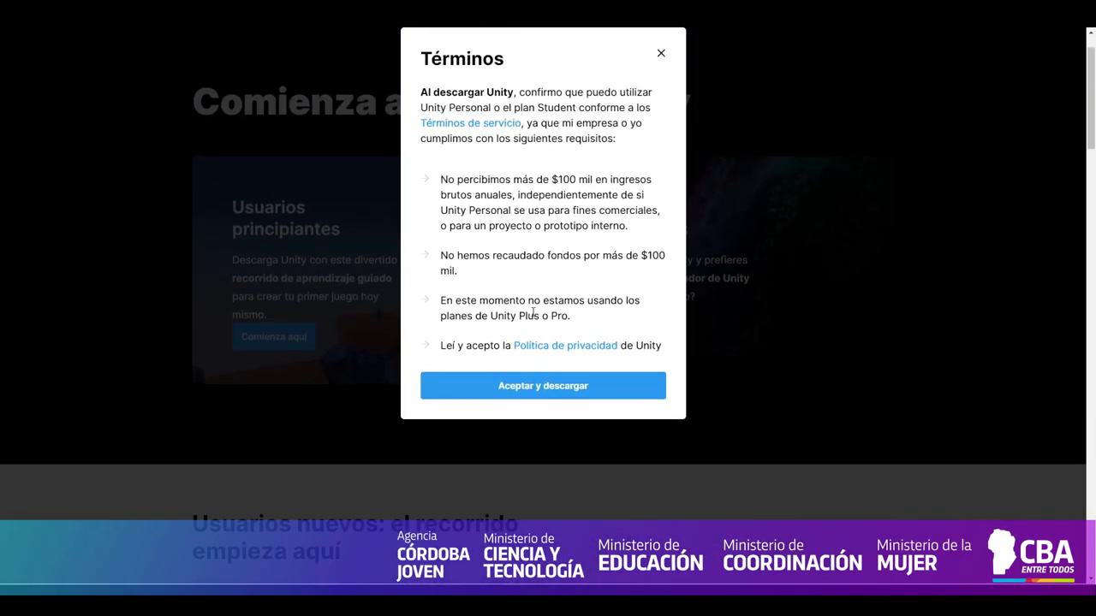
left_click_drag(441, 236, 639, 286)
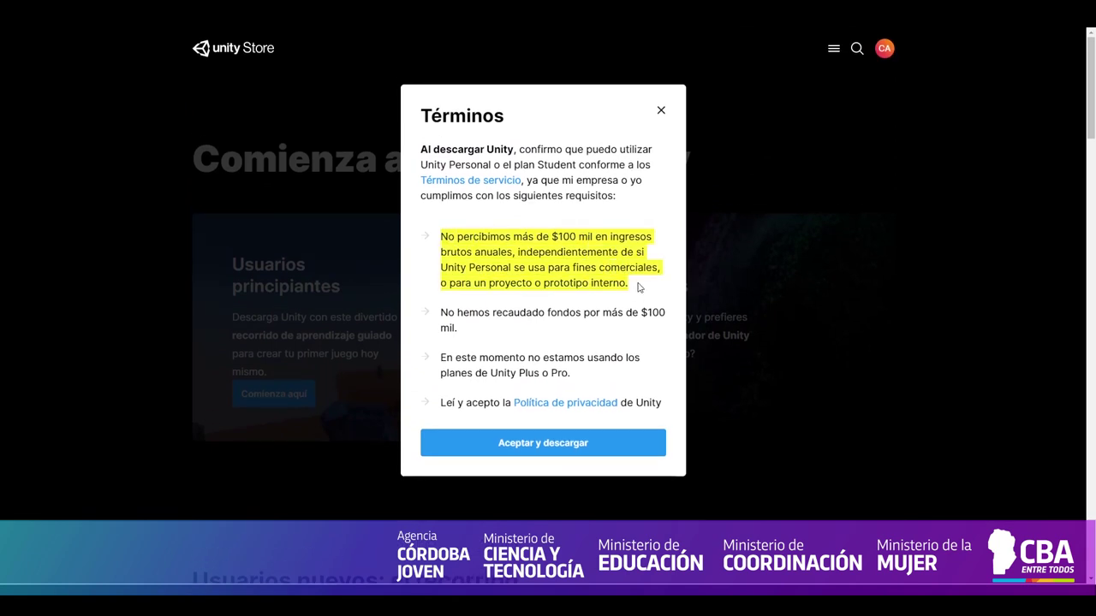
left_click(637, 288)
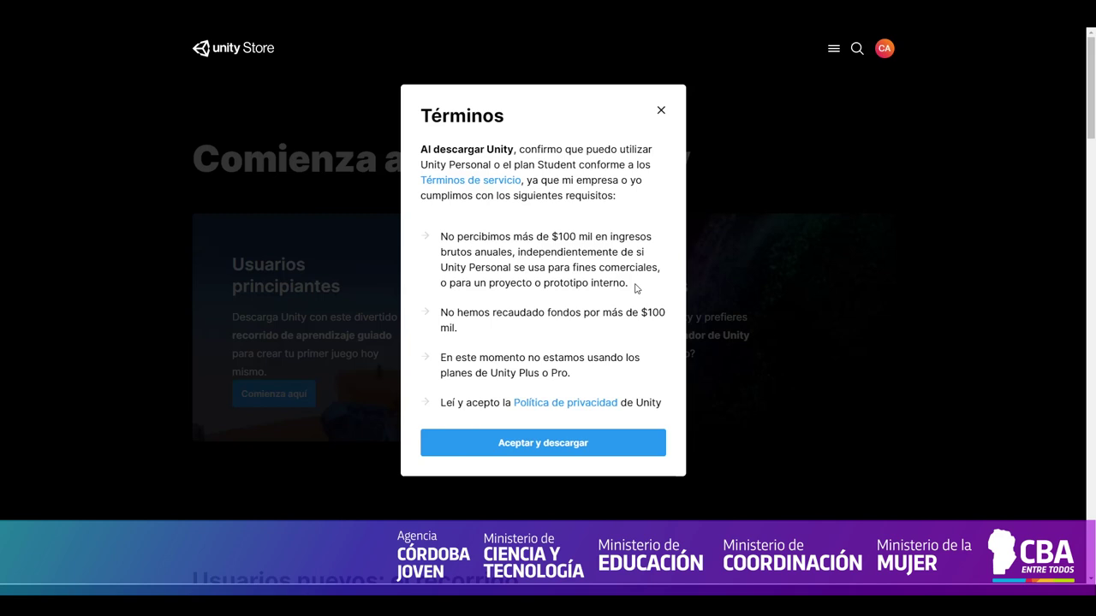
left_click_drag(441, 311, 590, 373)
left_click(462, 336)
left_click(592, 370)
left_click(545, 443)
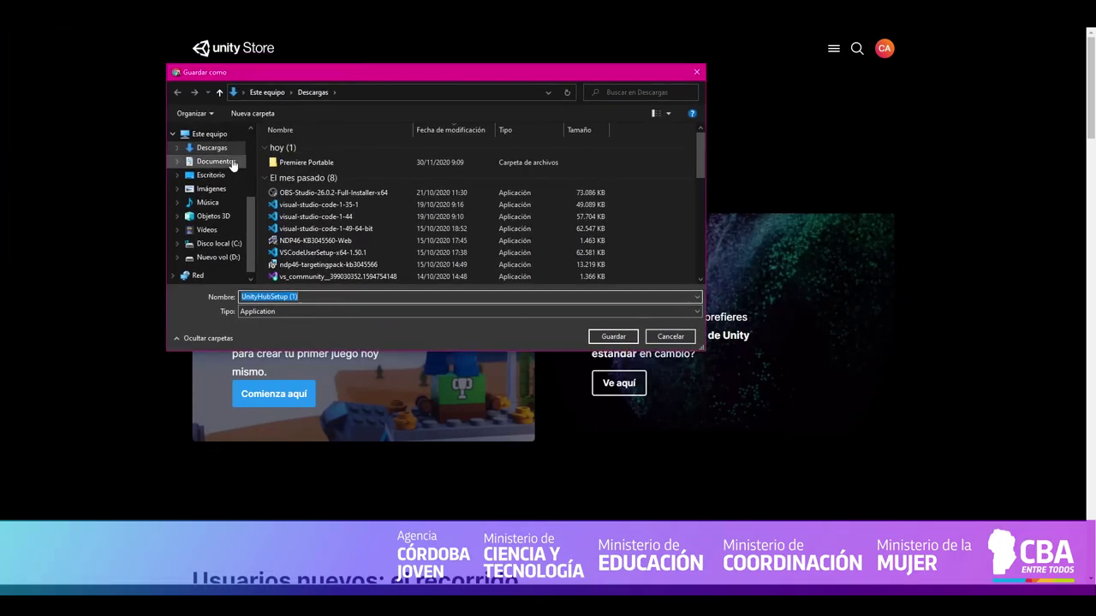
Step: Save the UnityHubSetup (1) installer in the Descargas folder
left_click(212, 175)
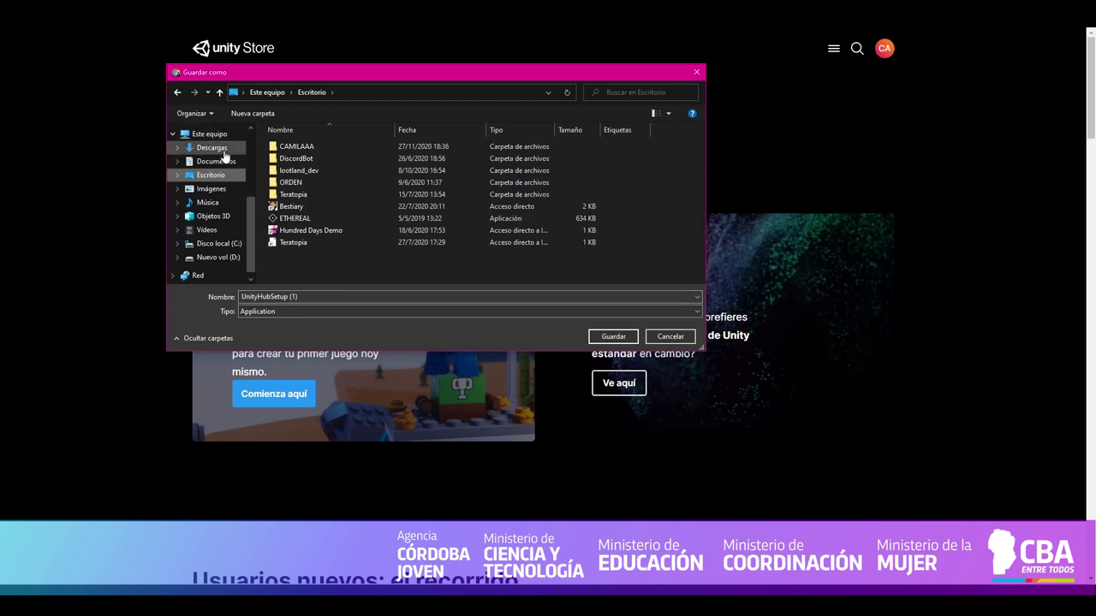
left_click(214, 148)
left_click(603, 334)
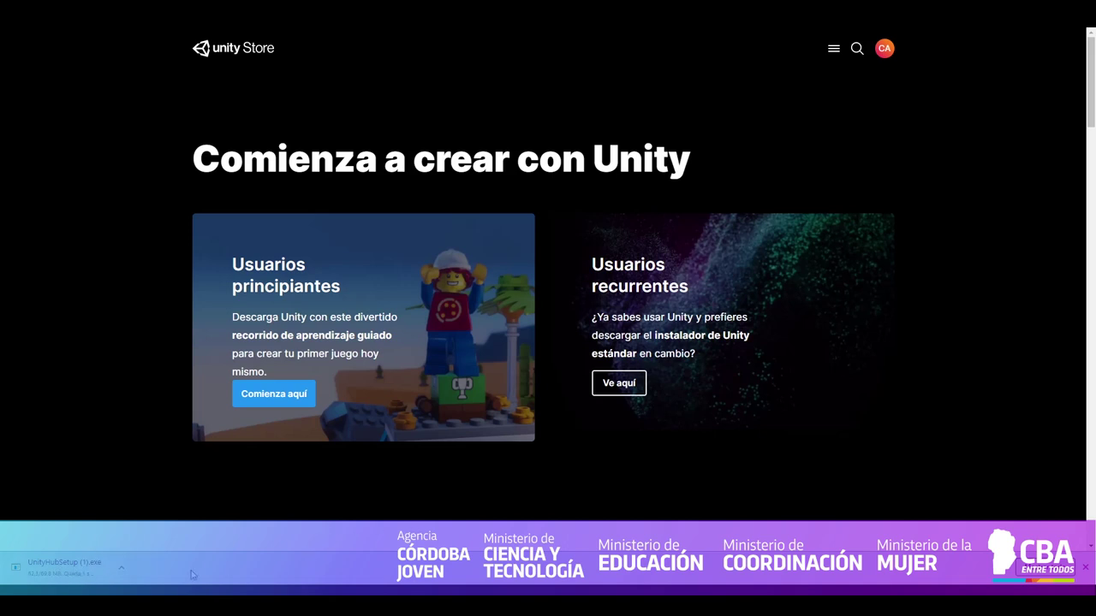
Step: Run the downloaded Unity Hub installer, accept its license agreement, and cancel the setup at the destination folder choice
mouse_move(231, 565)
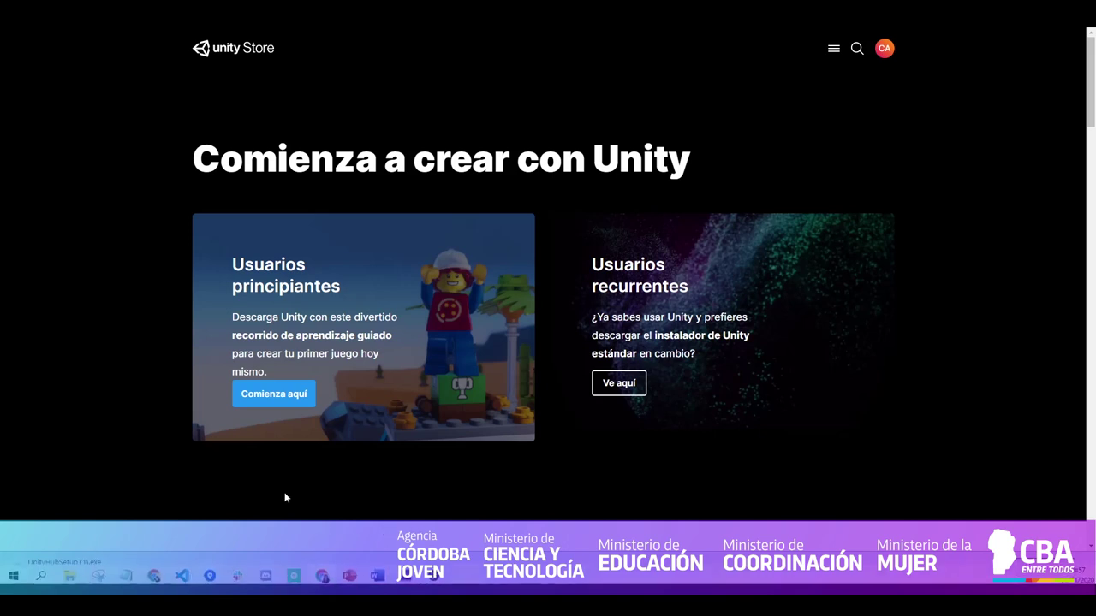
left_click(79, 567)
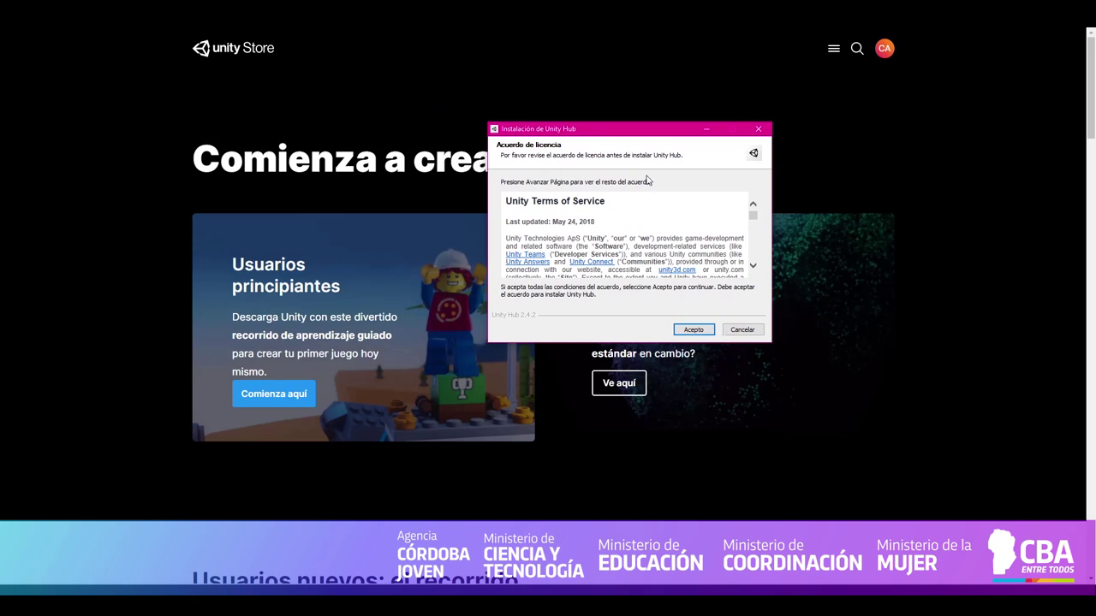
left_click(691, 331)
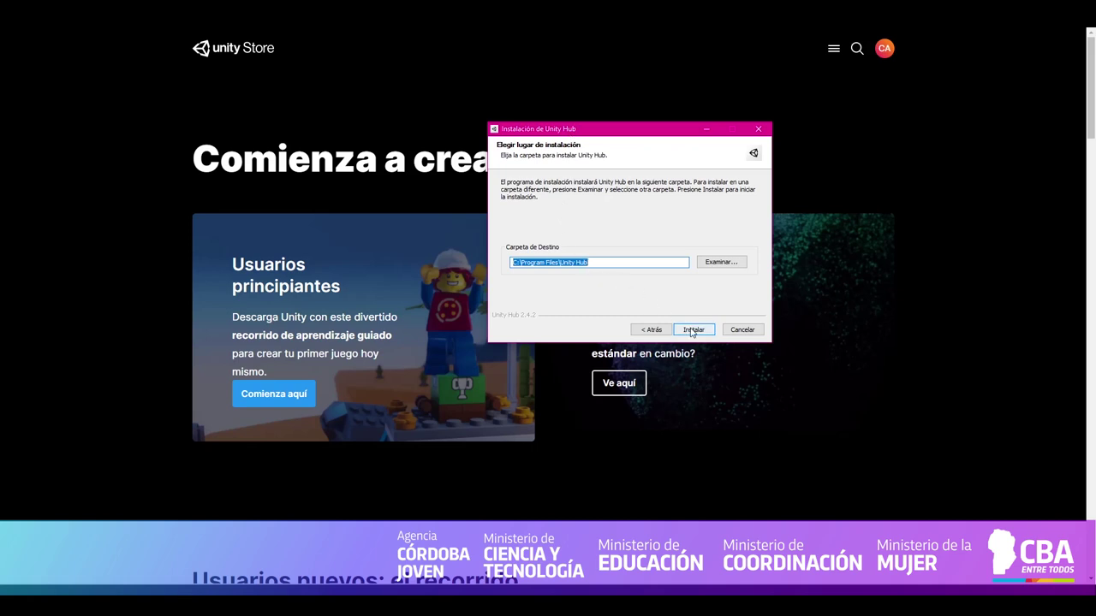
left_click(740, 330)
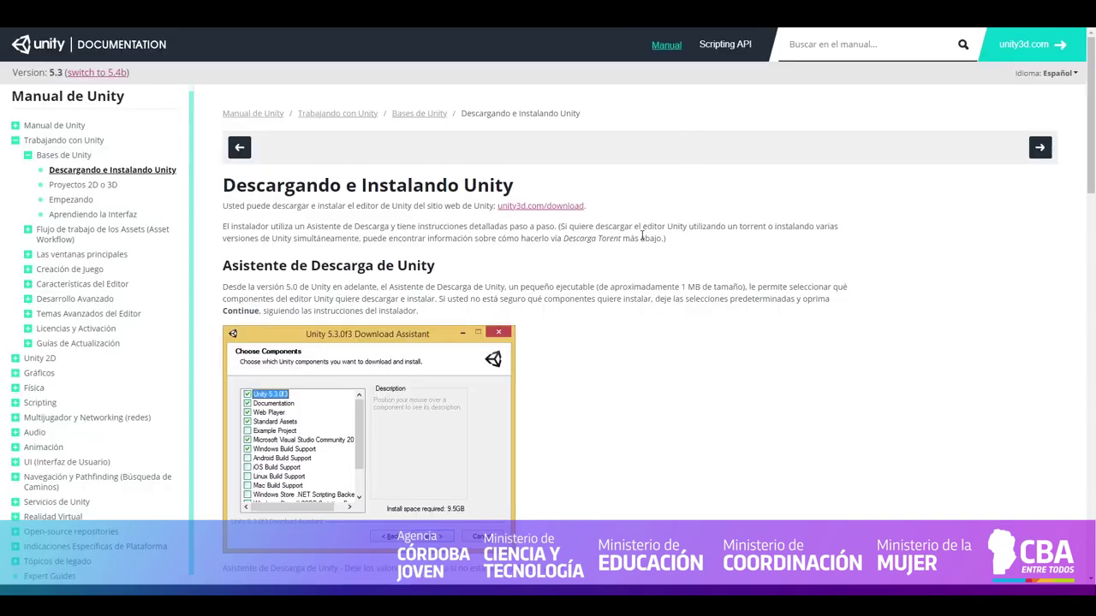
Step: Read the manual page on downloading and installing Unity, from the Download Assistant to multiple versions, and look over the Unity Personal download page
scroll(421, 344, "down", 1)
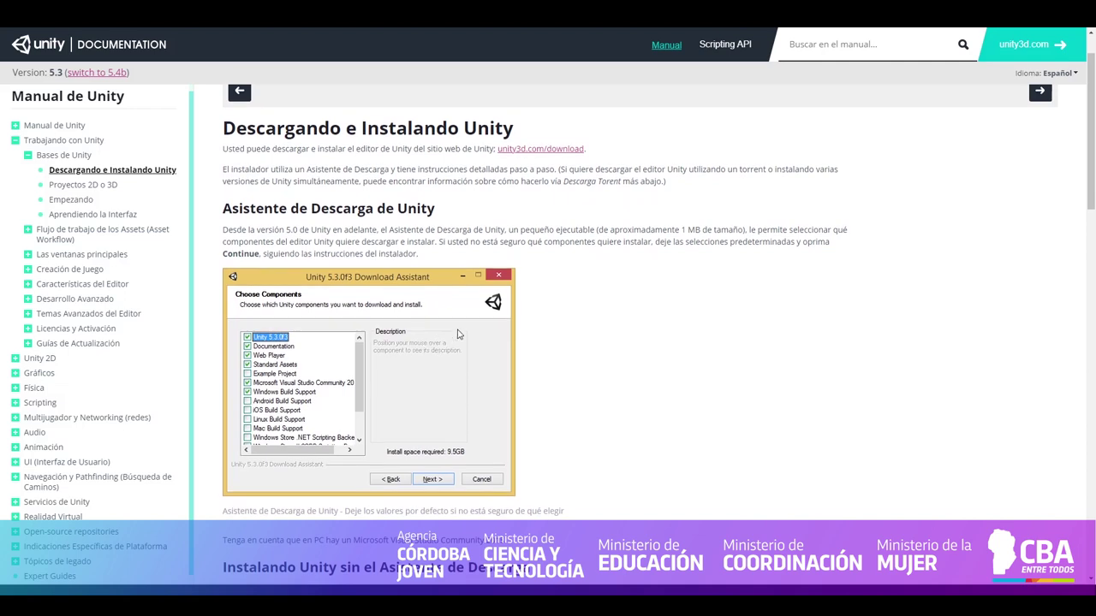
scroll(414, 343, "down", 2)
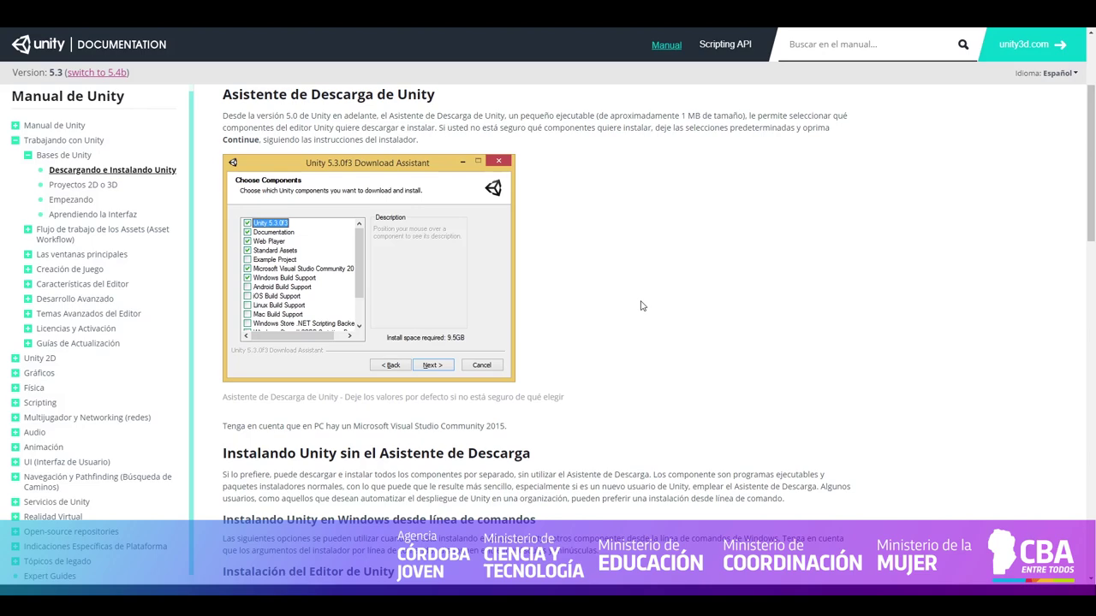
scroll(642, 306, "down", 3)
scroll(642, 306, "down", 1)
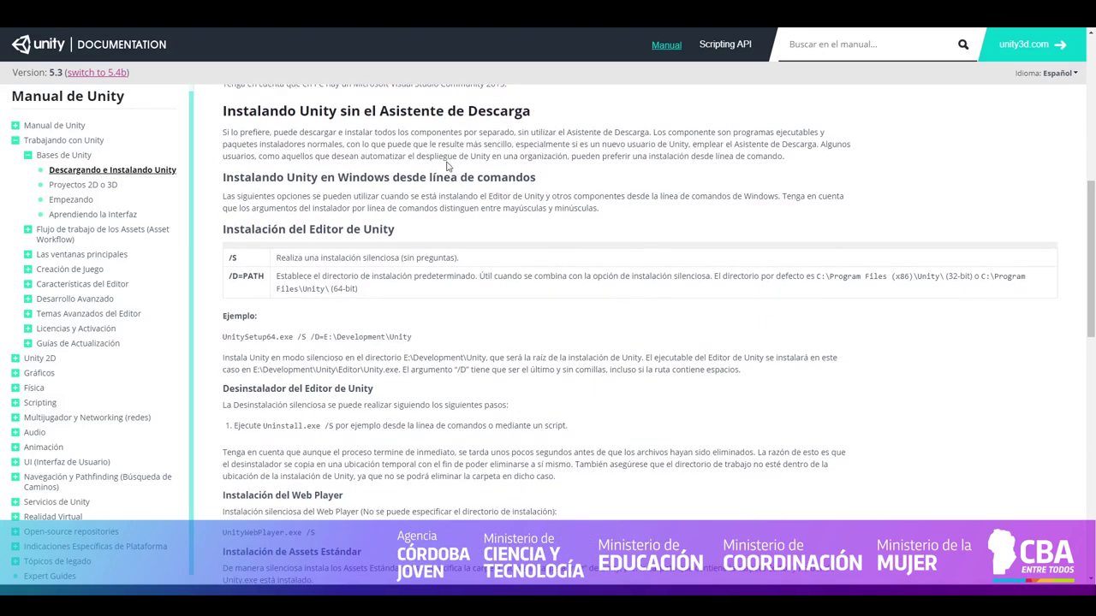
scroll(415, 315, "down", 2)
scroll(490, 334, "down", 6)
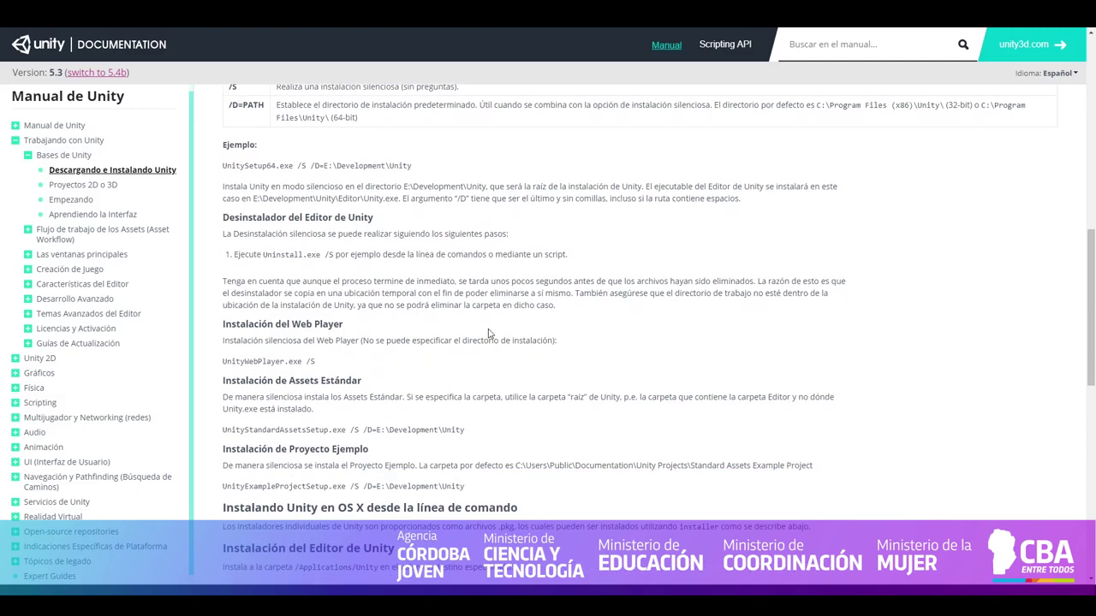
scroll(490, 334, "down", 3)
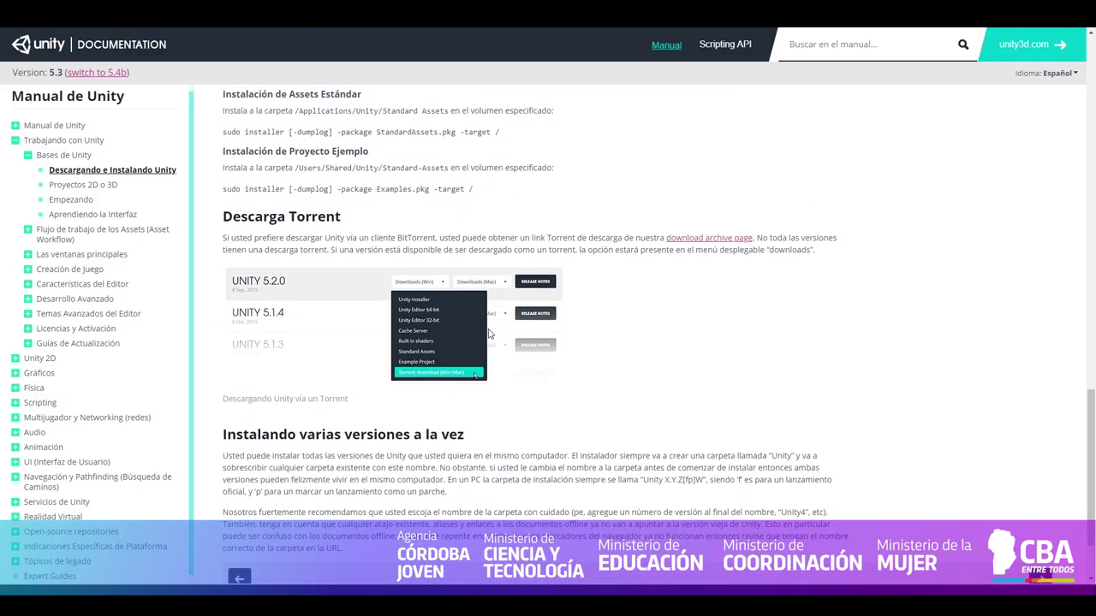
scroll(609, 331, "up", 15)
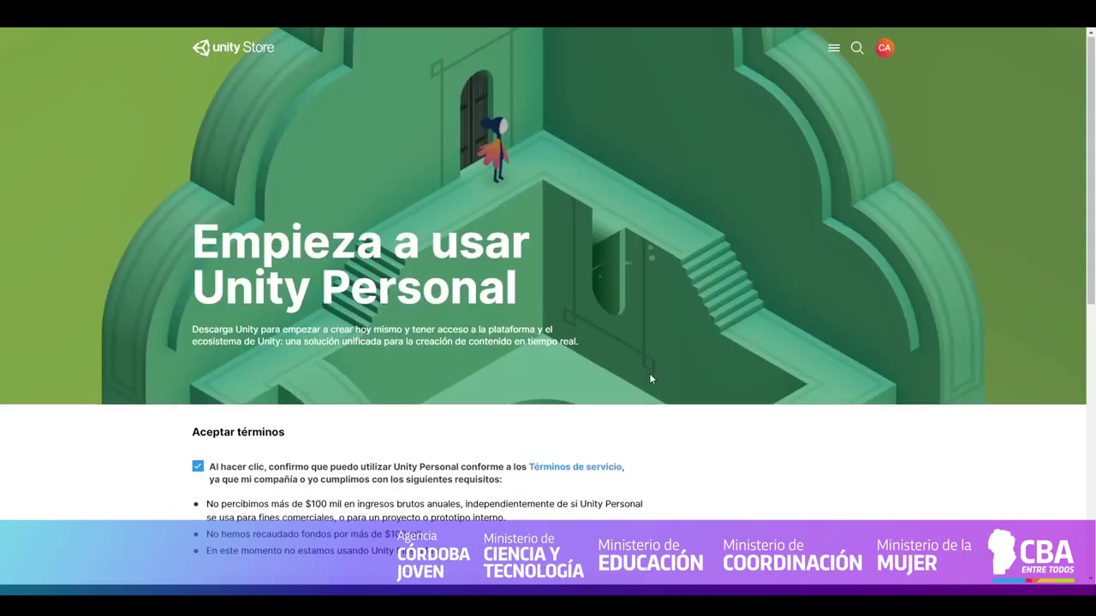
scroll(649, 377, "down", 3)
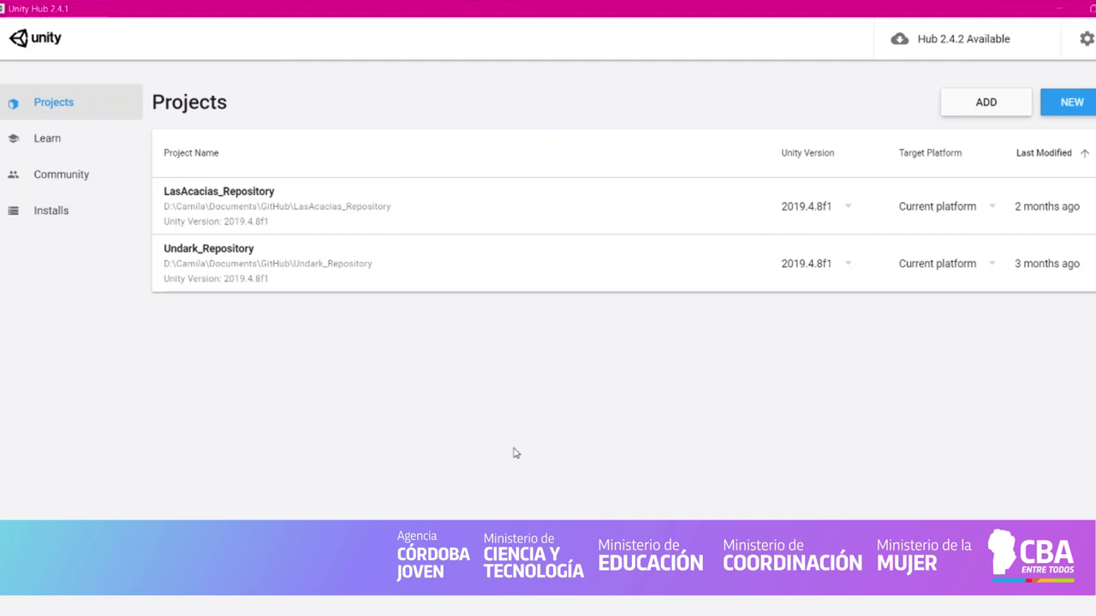
Step: Check the Hub 2.4.2 update options in Unity Hub and browse the learning projects and tutorials
left_click(956, 47)
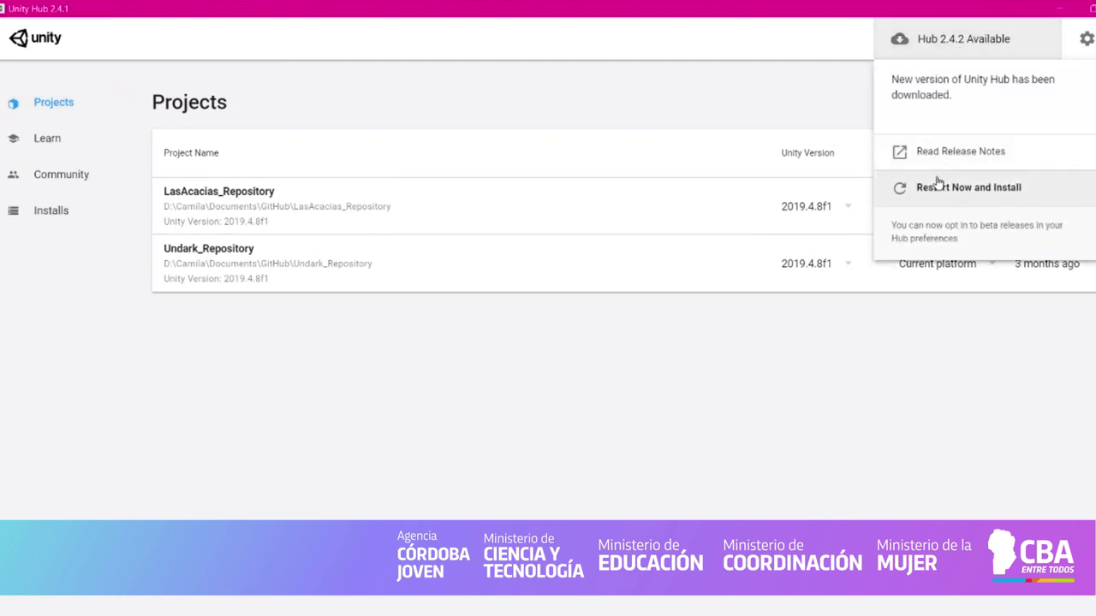
left_click(826, 437)
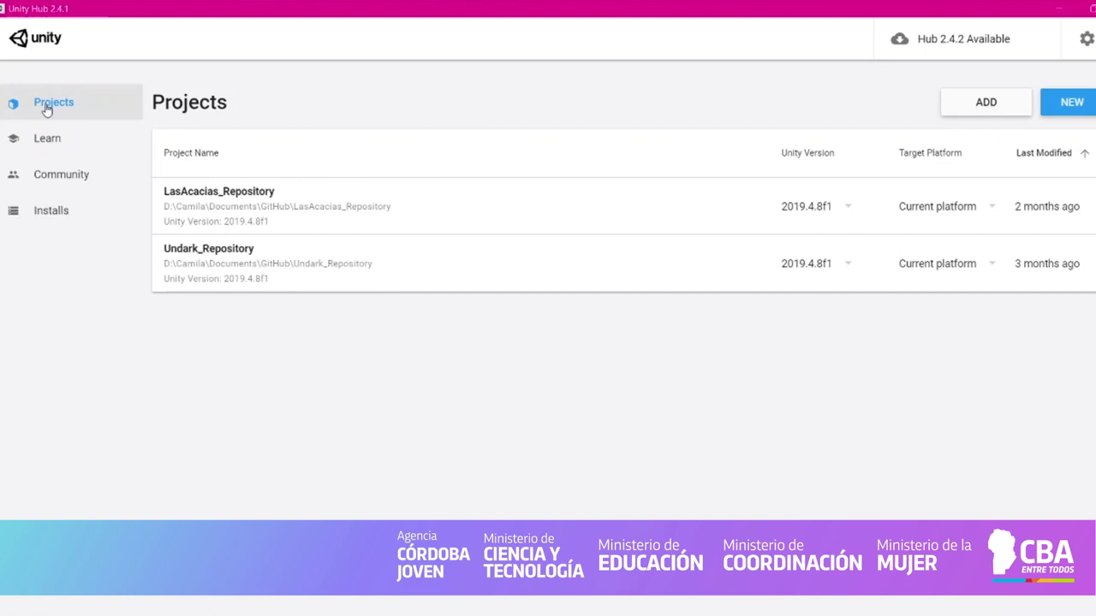
left_click(65, 145)
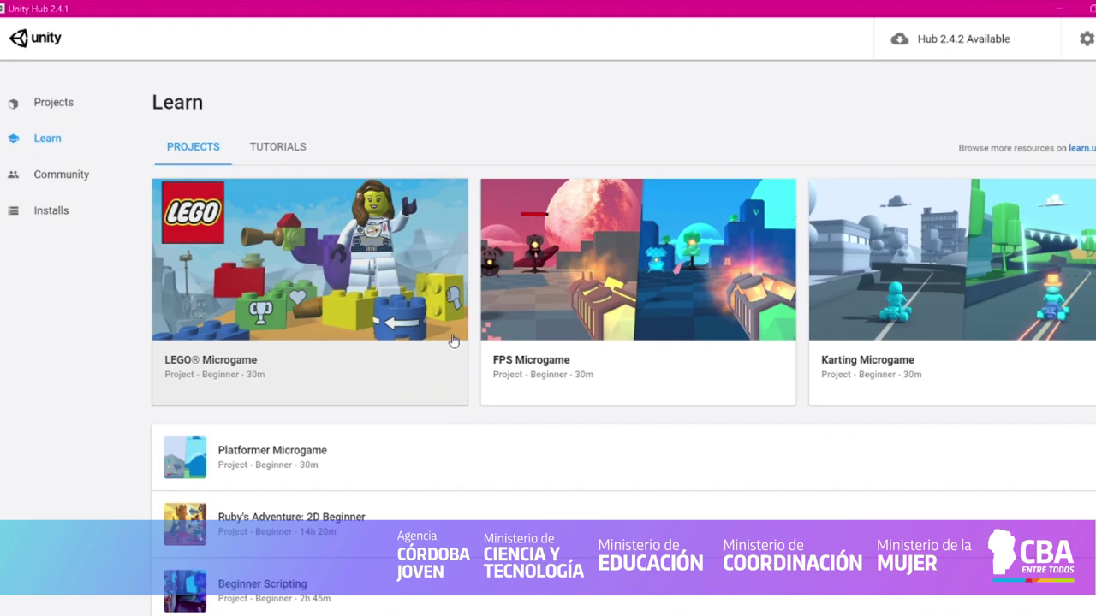
scroll(429, 336, "down", 5)
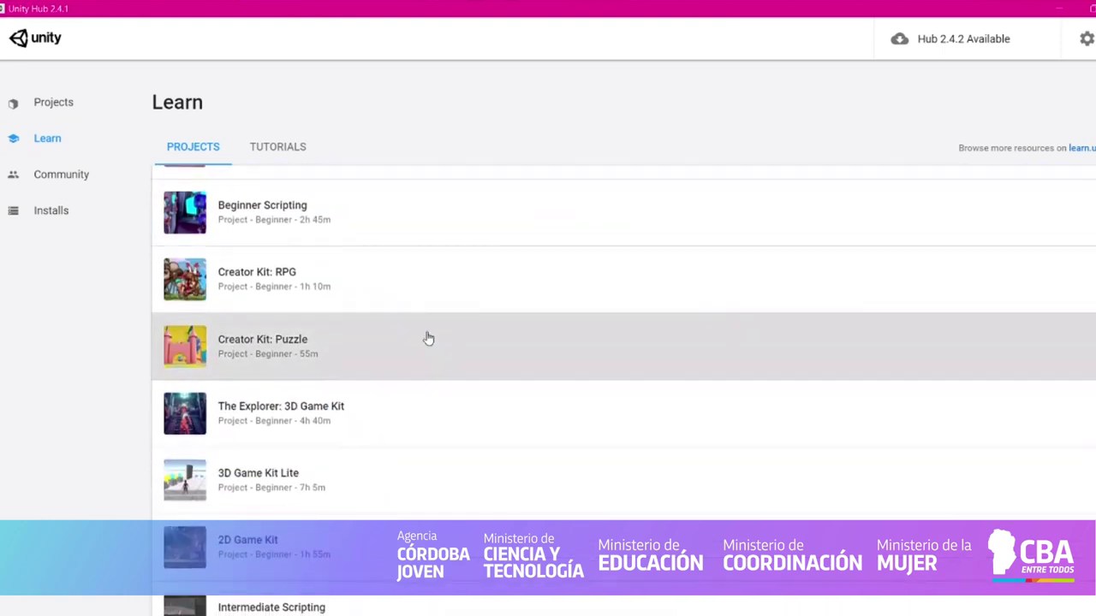
scroll(428, 339, "down", 4)
scroll(423, 345, "up", 9)
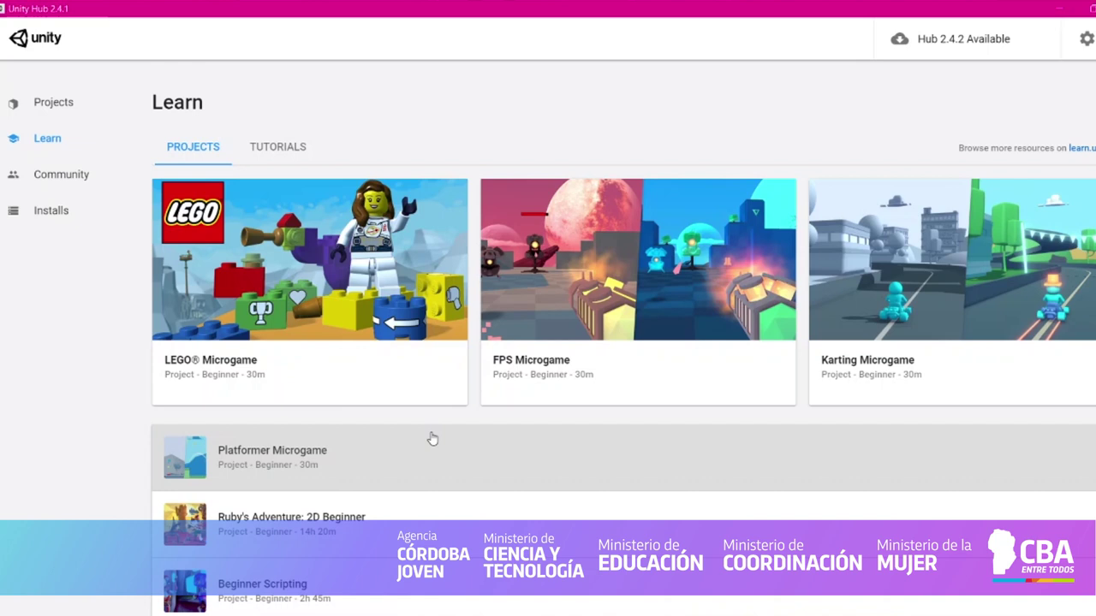
left_click(284, 148)
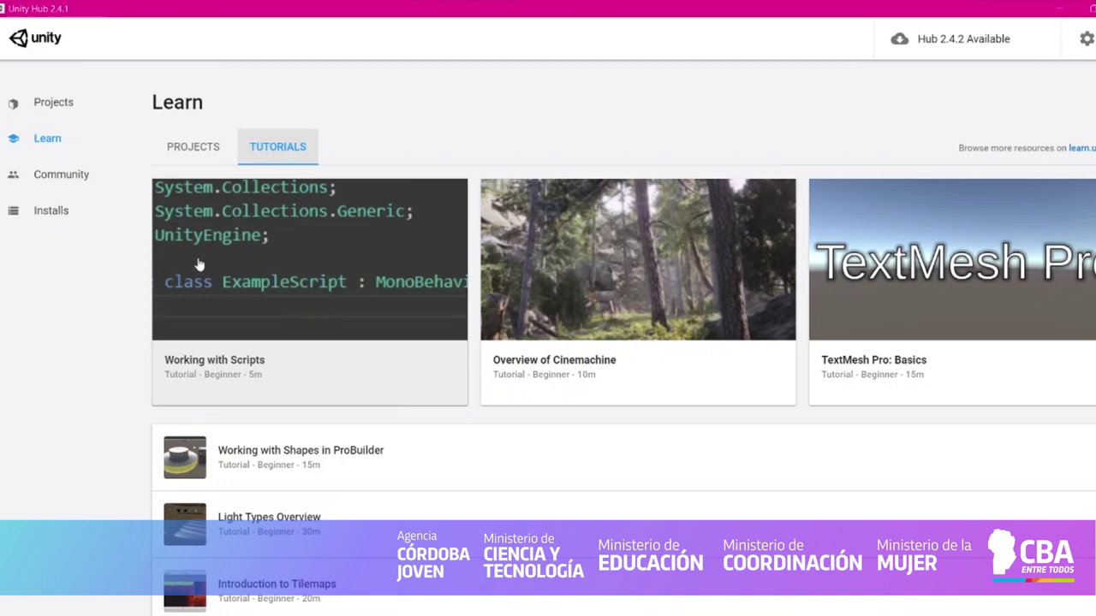
Step: Browse the community resources in Unity Hub, from Unite Now to Live Help and Groups
left_click(56, 175)
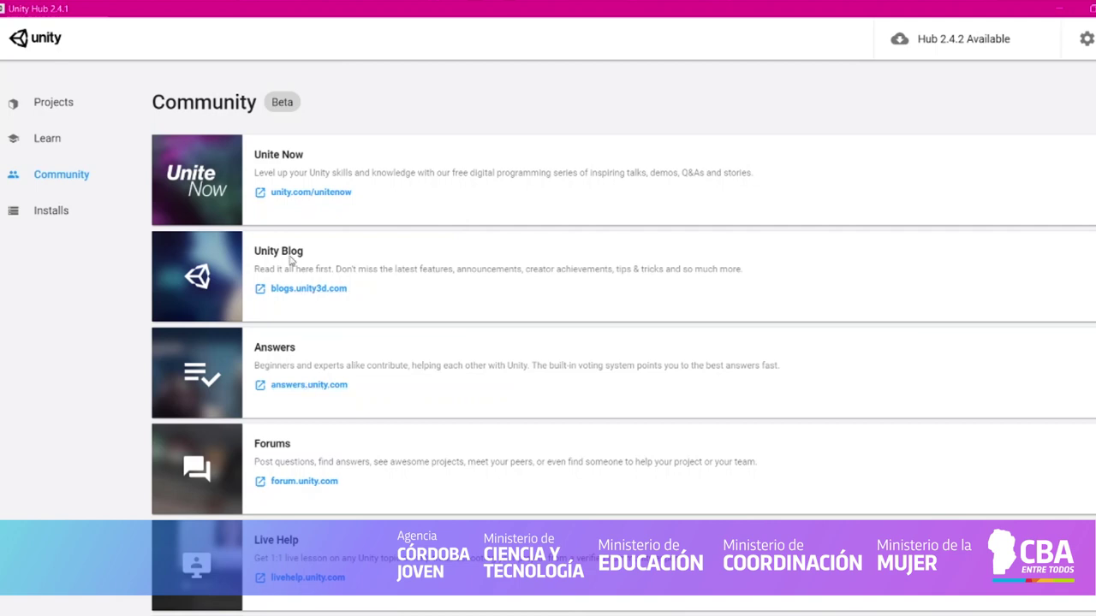
scroll(419, 380, "down", 1)
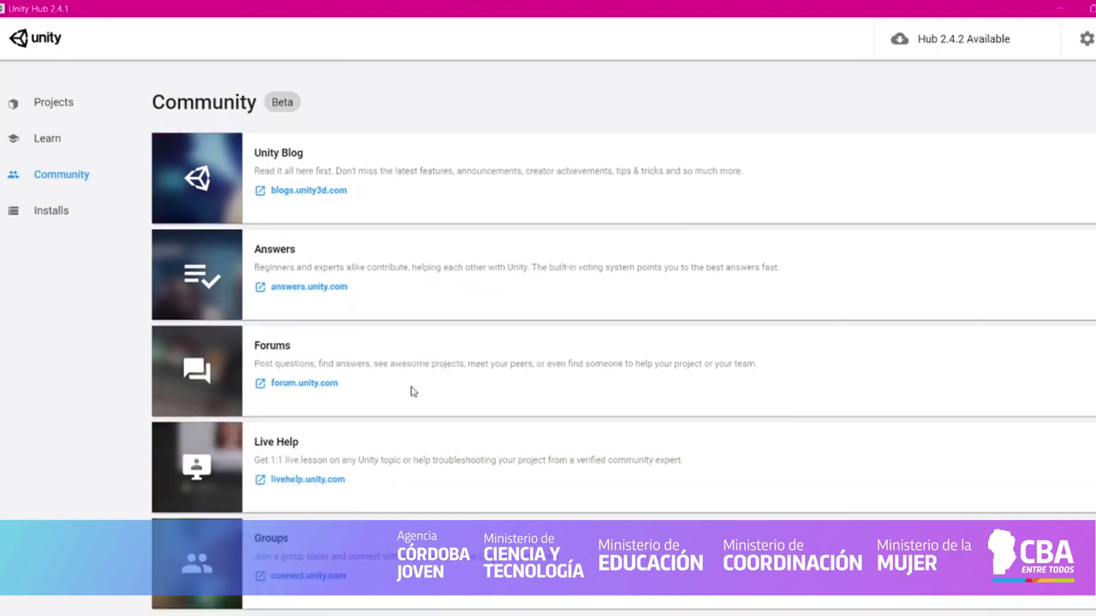
scroll(409, 393, "up", 1)
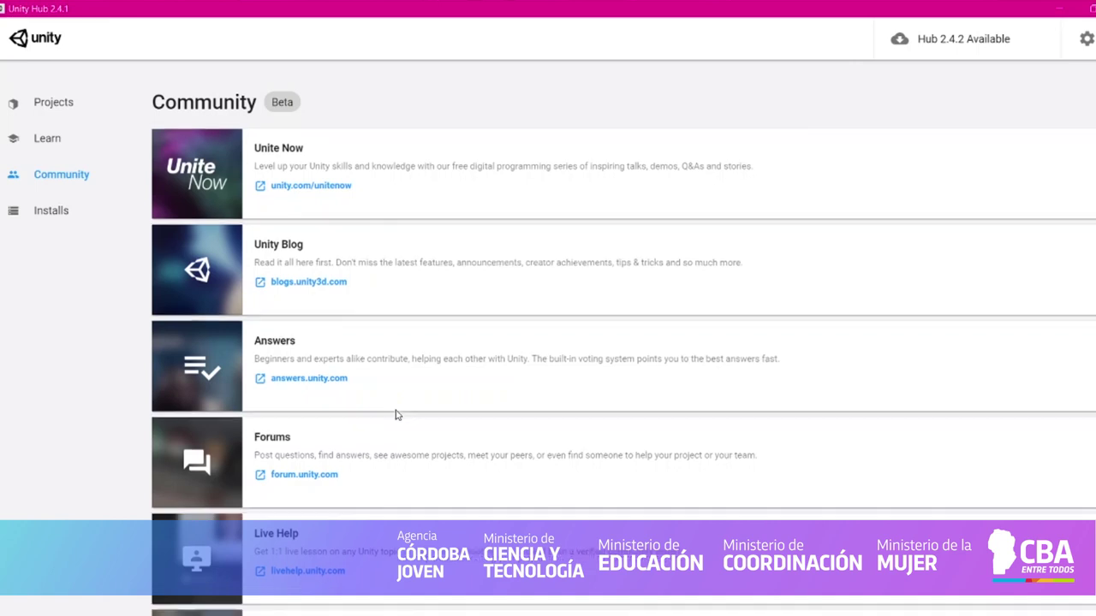
scroll(282, 460, "down", 1)
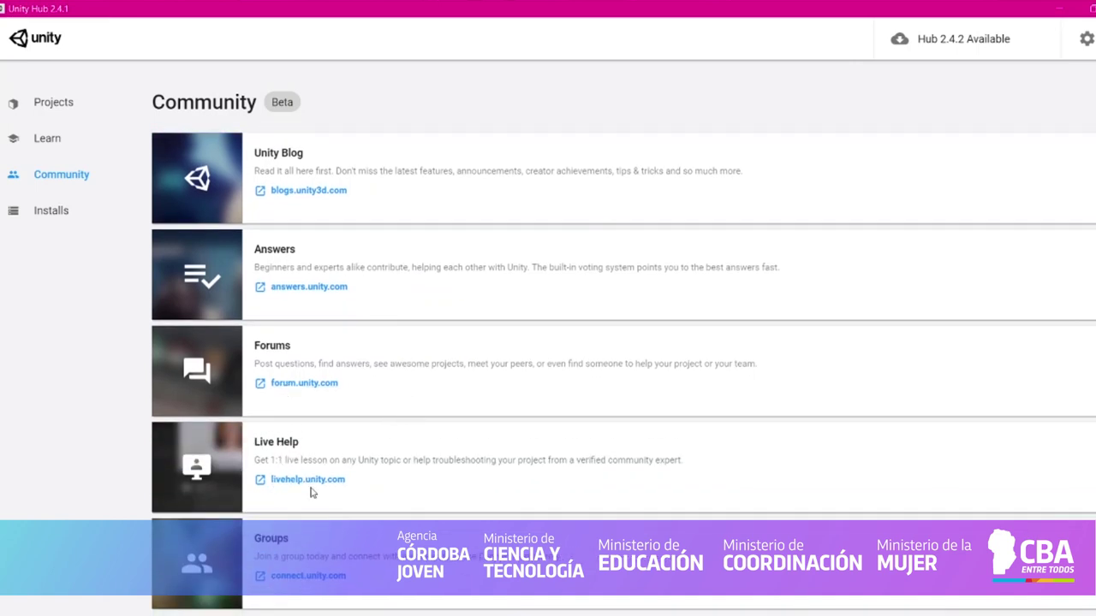
Step: Check the installed Unity versions and examine the recommended, official and pre-release versions offered for adding
scroll(396, 477, "up", 1)
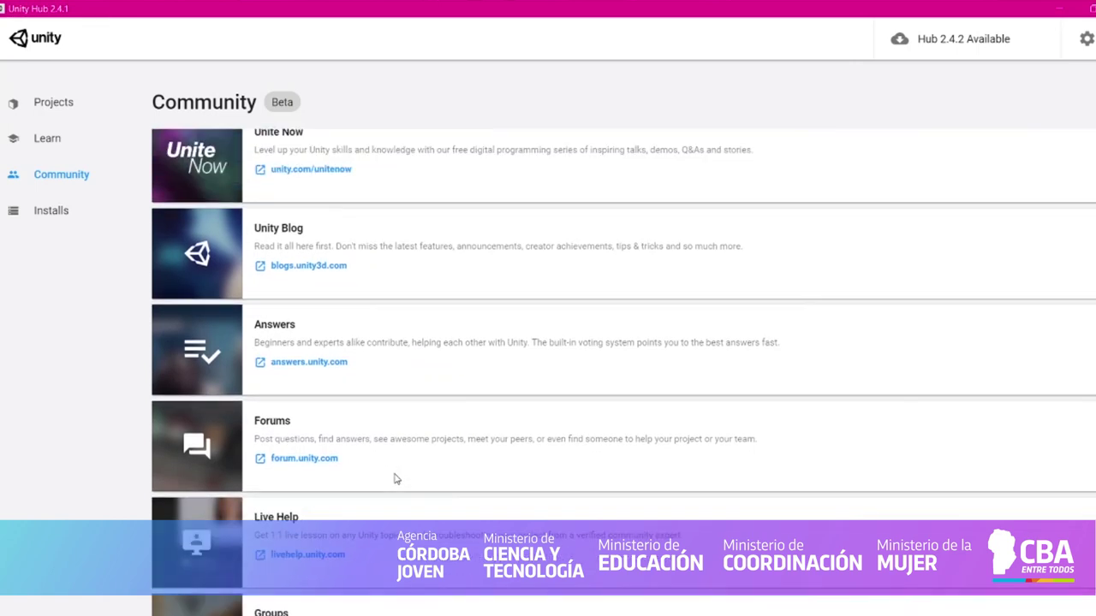
left_click(60, 224)
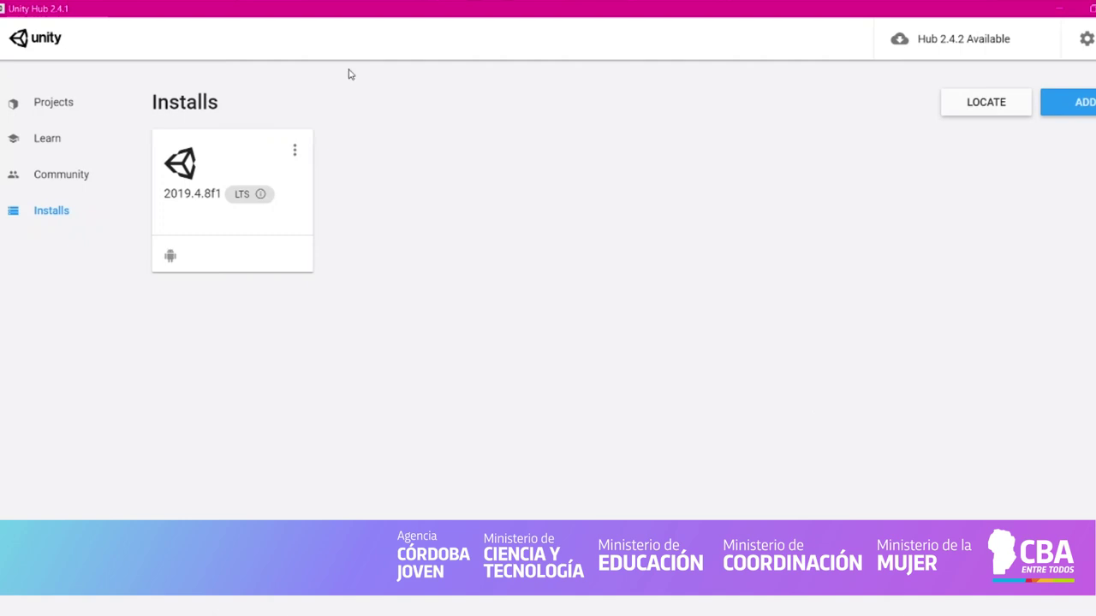
left_click(1077, 104)
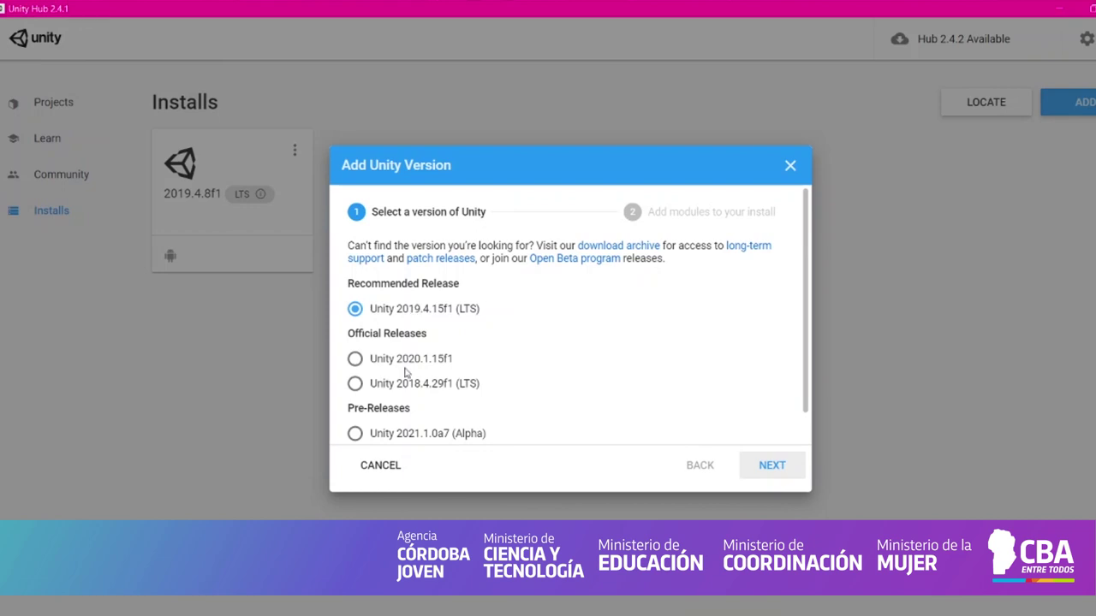
scroll(408, 368, "down", 1)
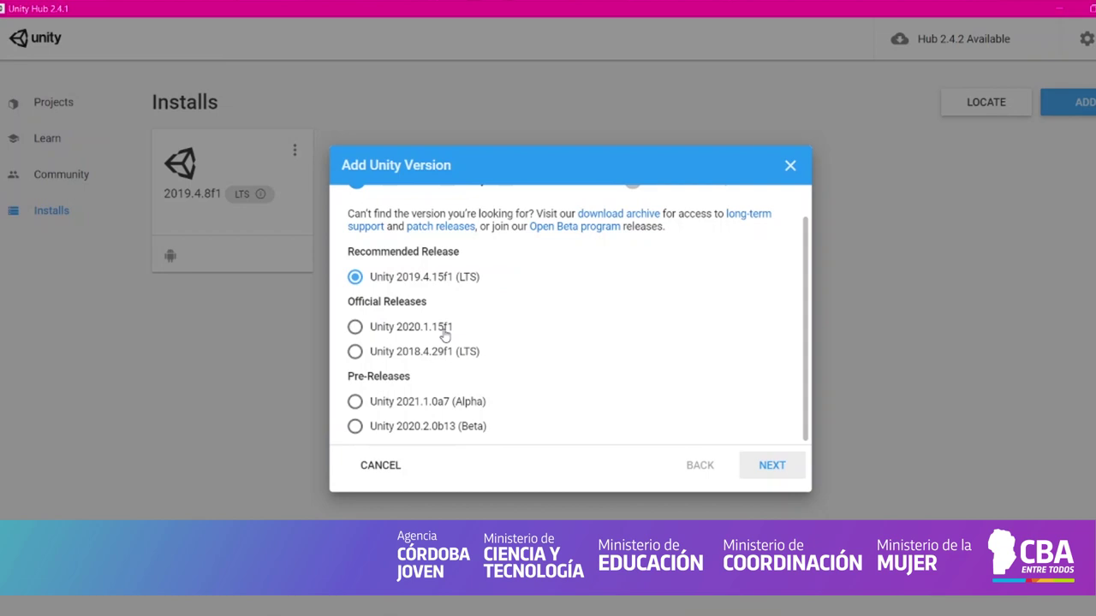
scroll(444, 335, "up", 1)
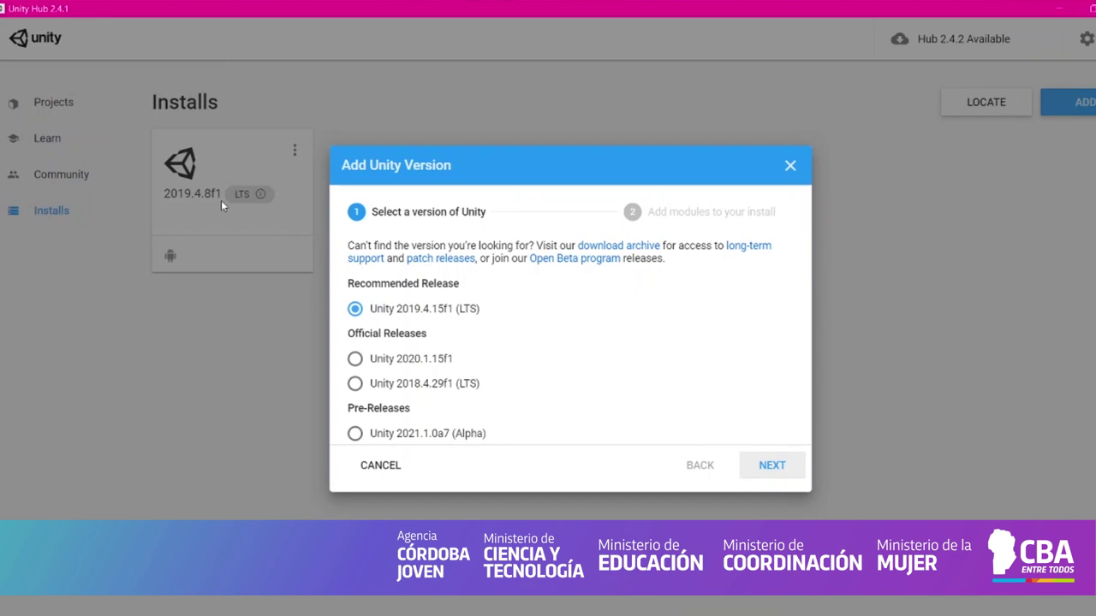
Step: Review the add-on modules for Unity 2019.4.15f1, include Android Build Support with SDK & NDK Tools and OpenJDK, and cancel adding the version
left_click(774, 466)
scroll(456, 313, "down", 1)
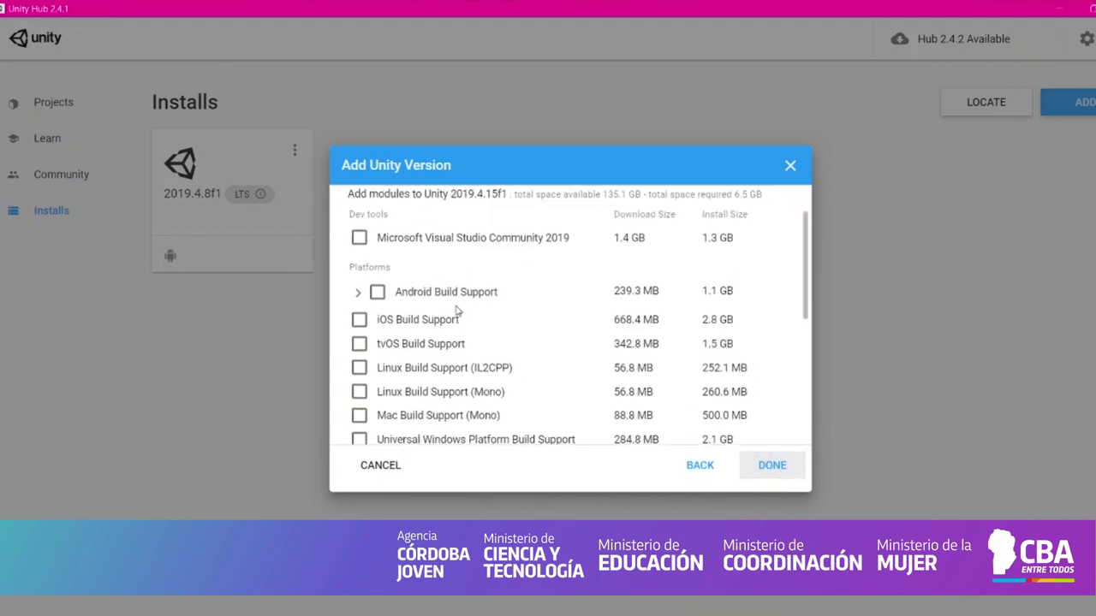
scroll(456, 312, "down", 2)
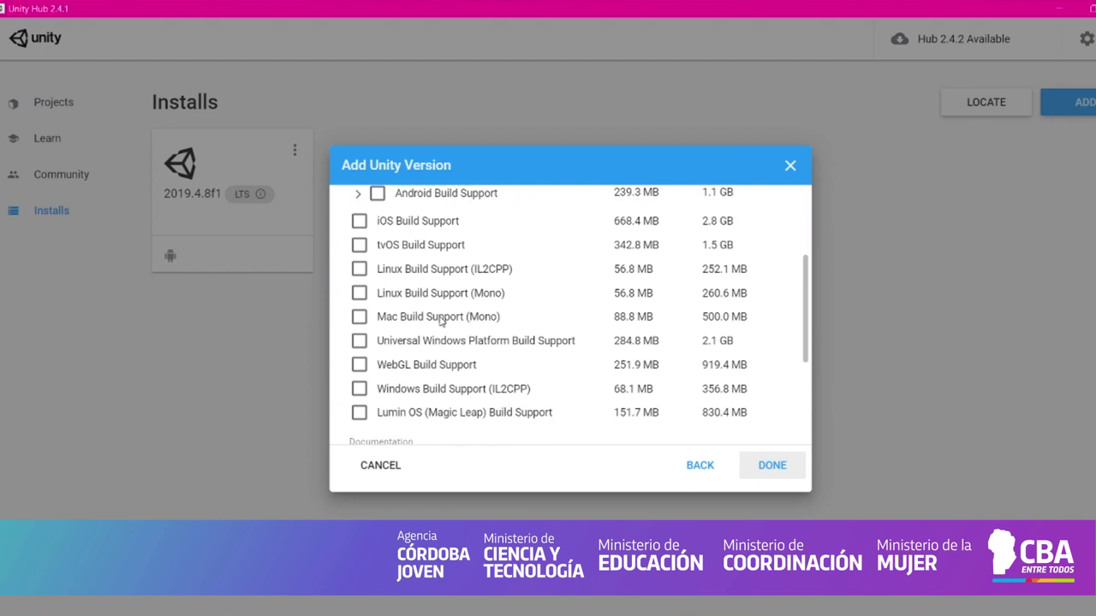
scroll(404, 276, "up", 3)
scroll(402, 270, "down", 1)
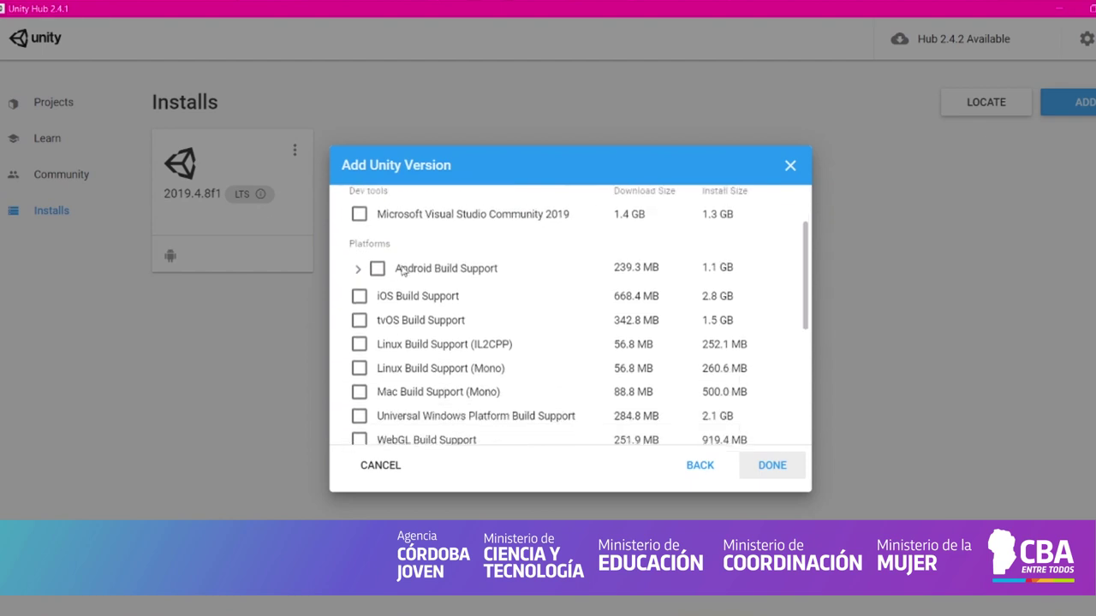
left_click(377, 271)
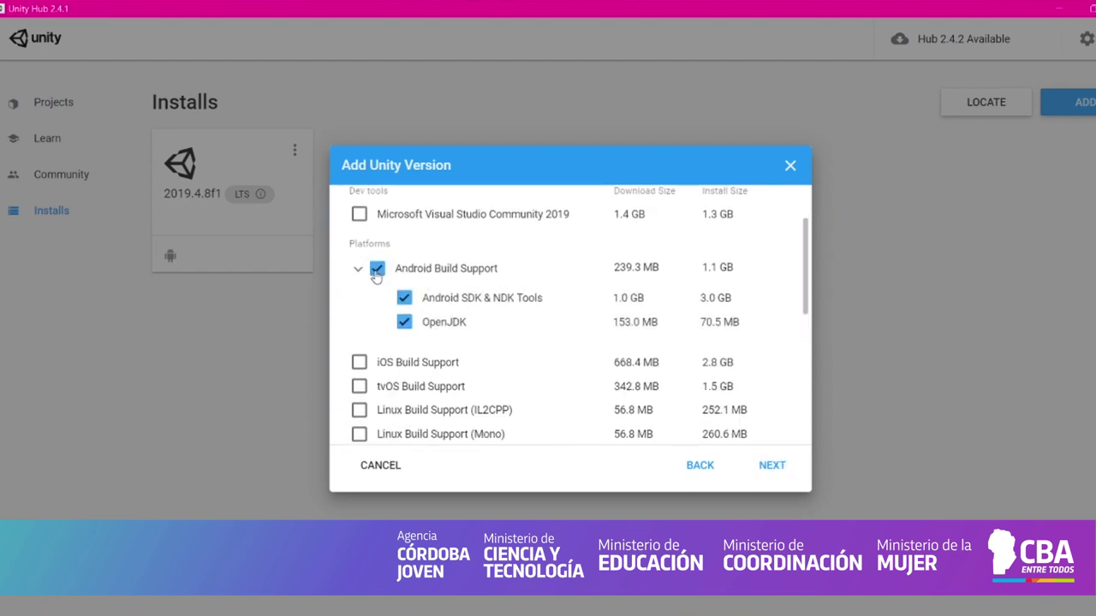
scroll(377, 283, "down", 5)
scroll(394, 321, "up", 8)
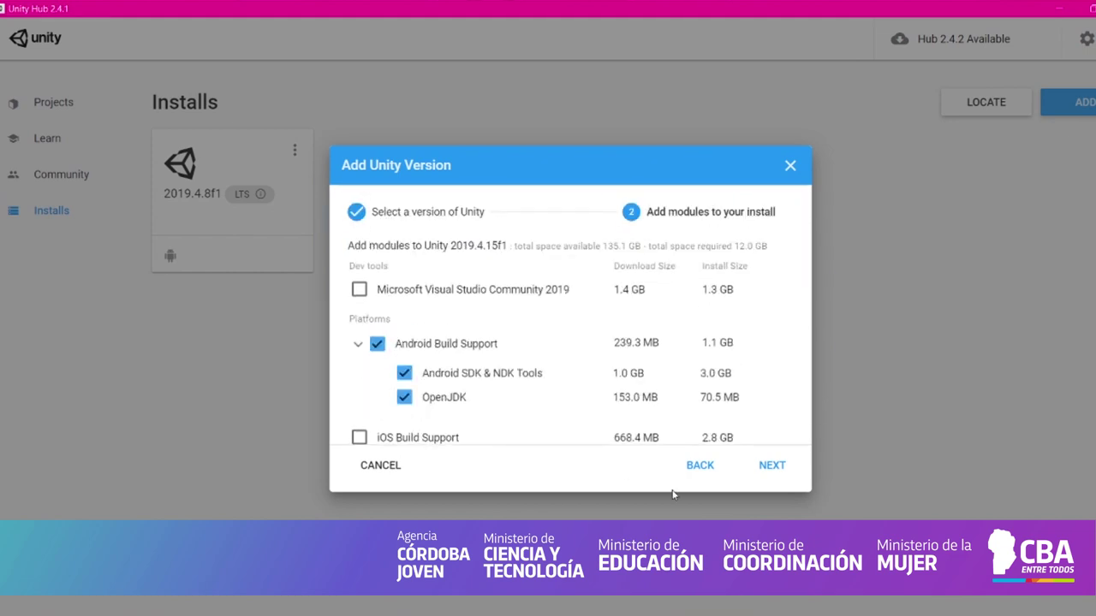
left_click(376, 467)
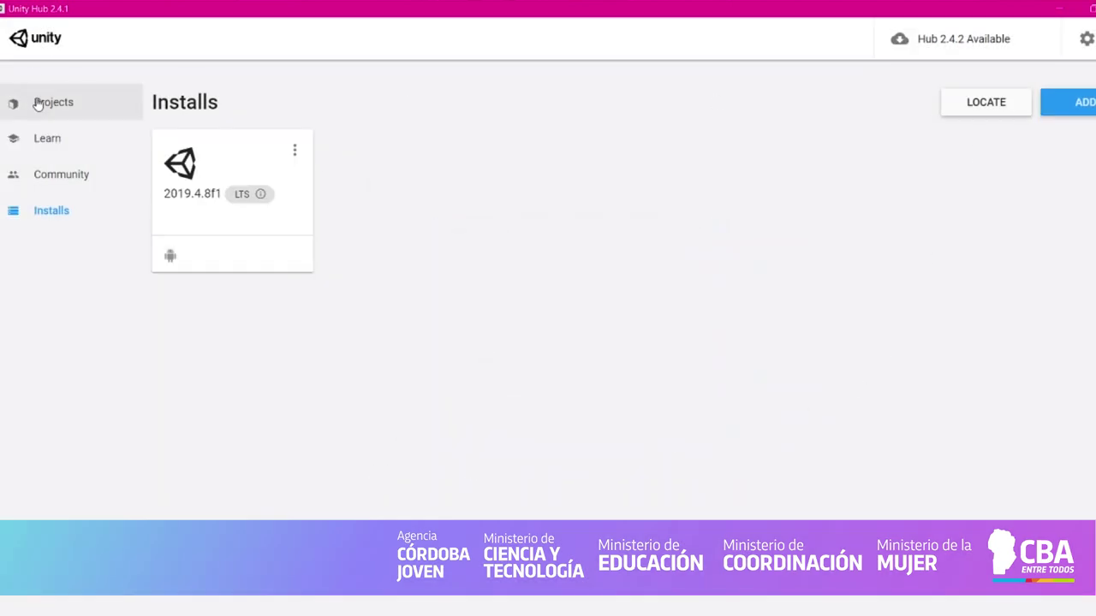
Step: Start a new project from the projects list and move its creation window clear of the surrounding view
left_click(38, 103)
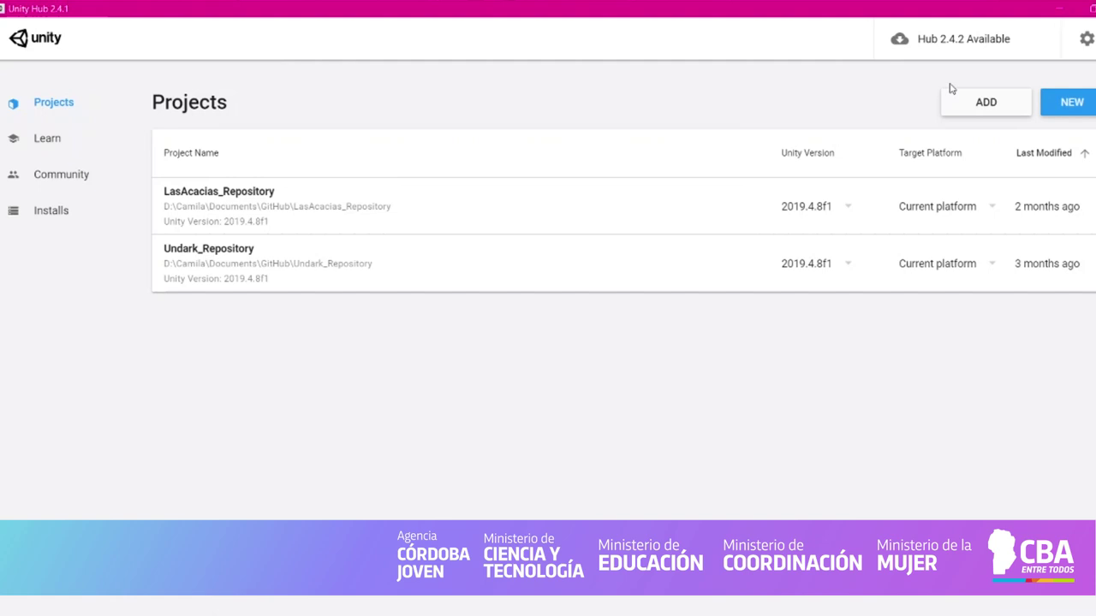
left_click(1072, 103)
left_click_drag(542, 179, 539, 103)
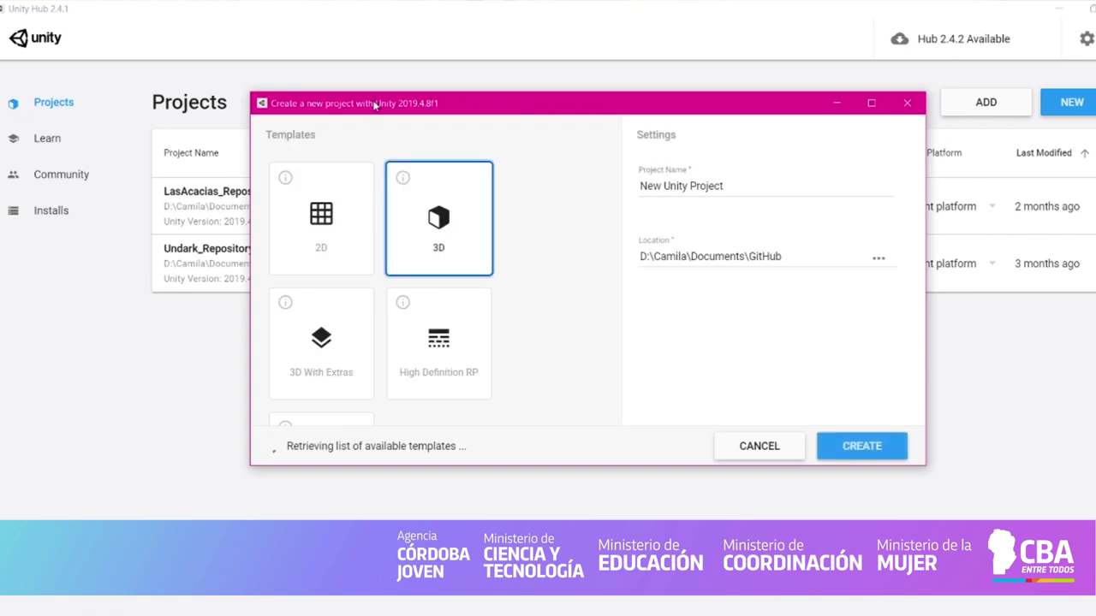
left_click_drag(376, 104, 333, 86)
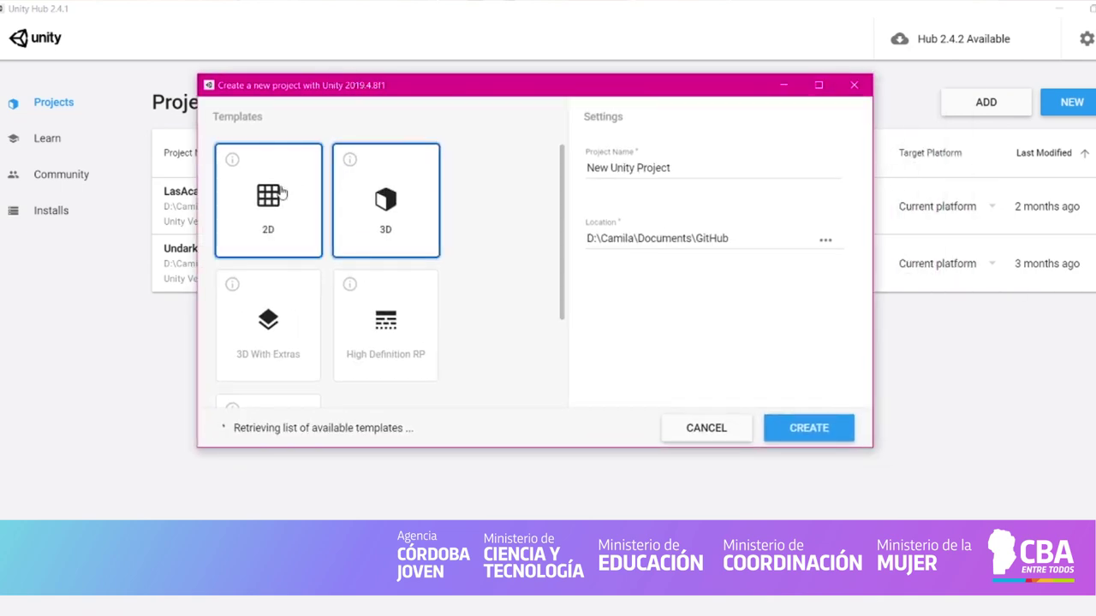
Step: Examine the available project templates, from 2D and 3D through the render pipelines and microgames to Mobile 2D and Mobile 3D
scroll(452, 306, "down", 2)
scroll(453, 304, "up", 2)
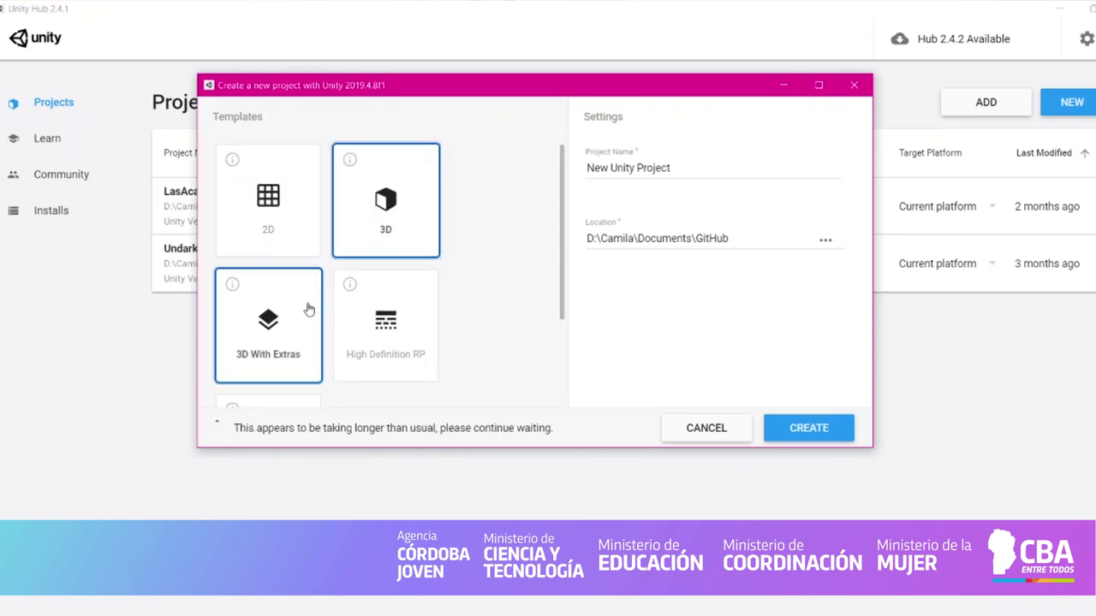
scroll(286, 286, "down", 2)
scroll(455, 334, "down", 1)
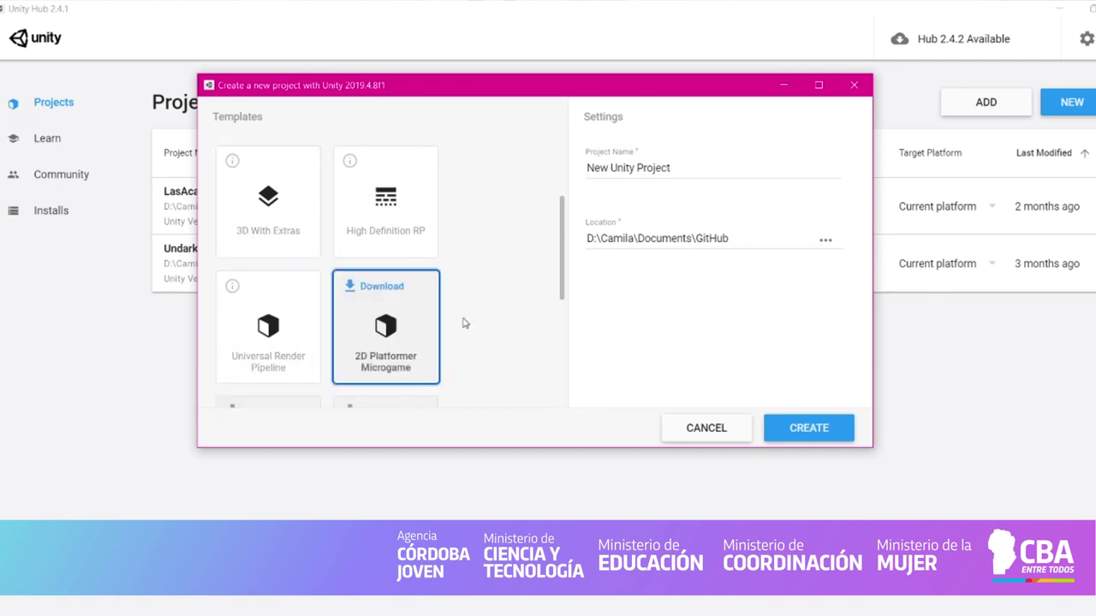
scroll(455, 354, "down", 2)
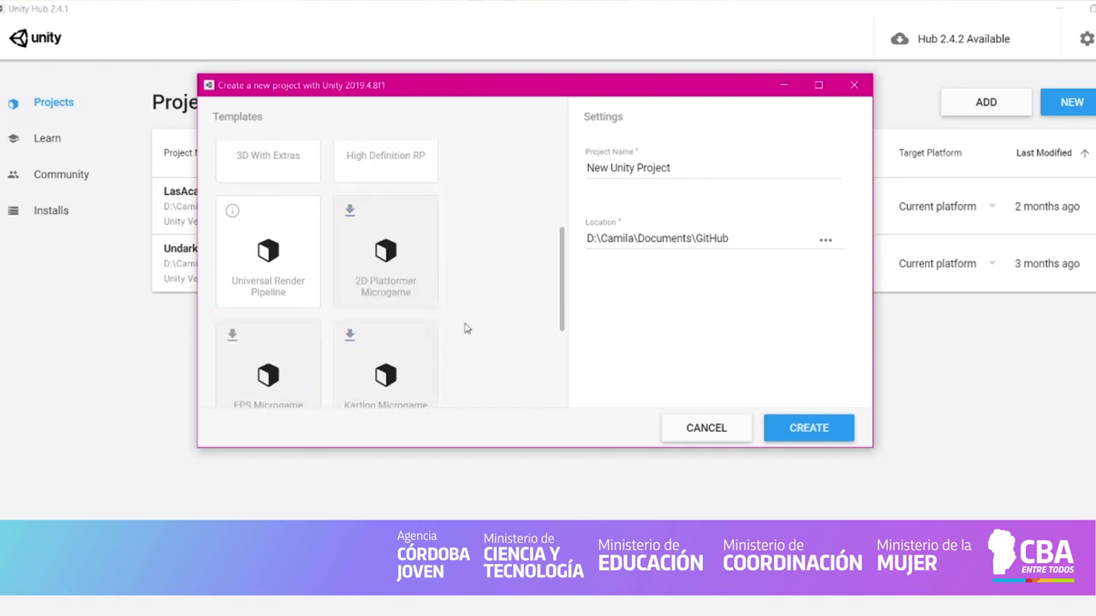
scroll(466, 329, "down", 1)
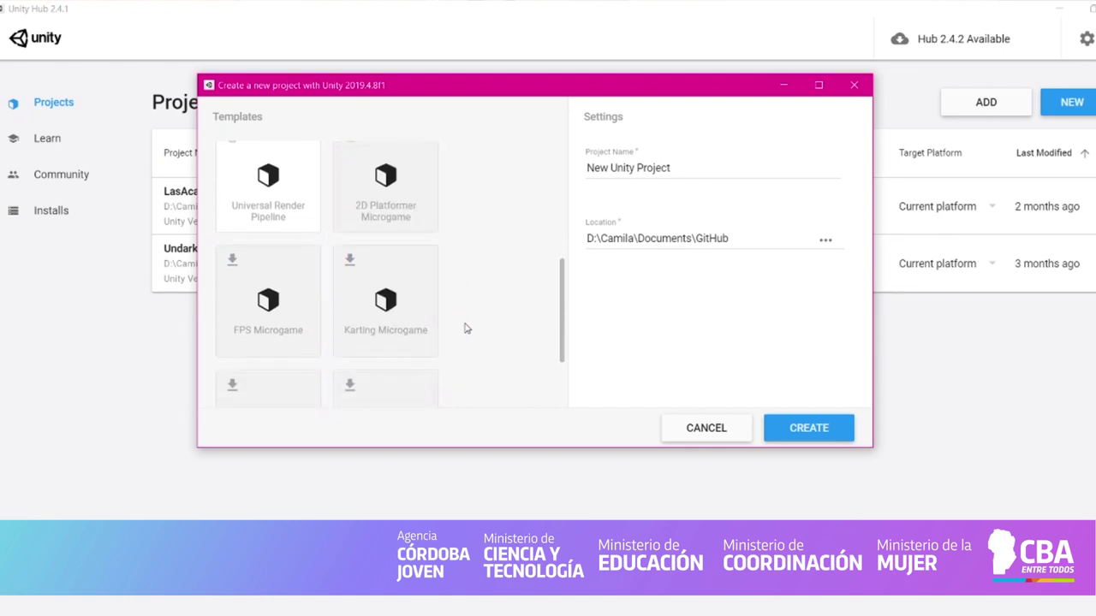
scroll(466, 329, "up", 1)
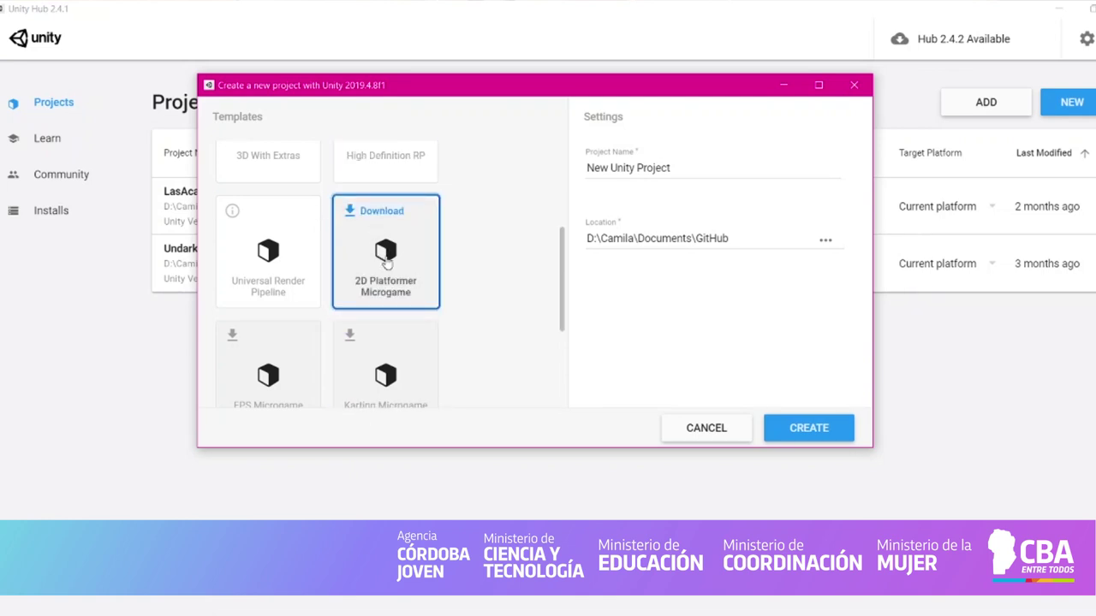
scroll(381, 265, "up", 3)
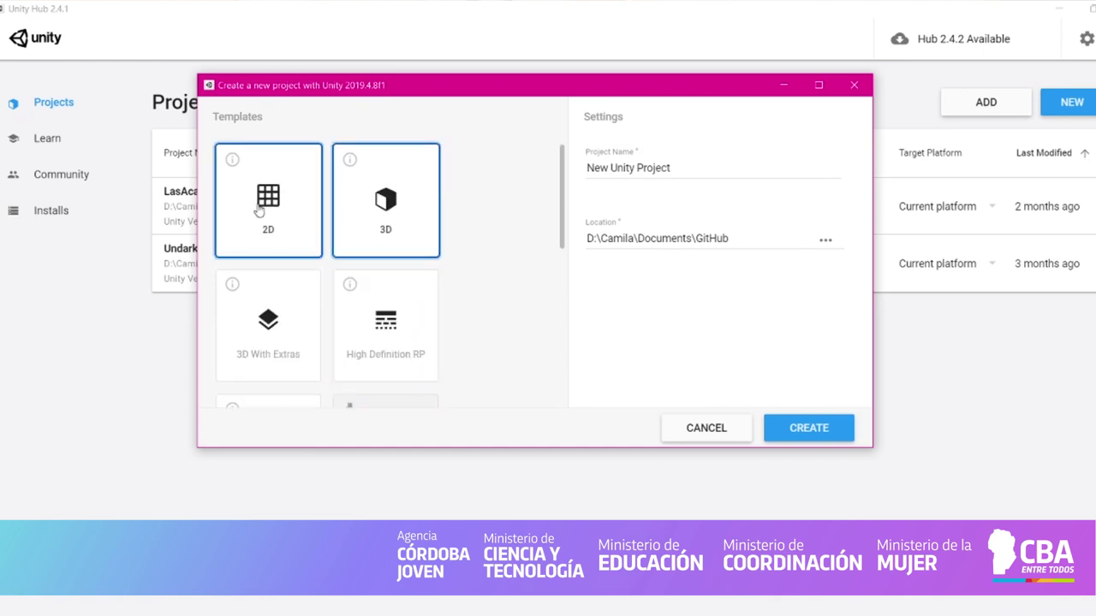
scroll(258, 211, "down", 3)
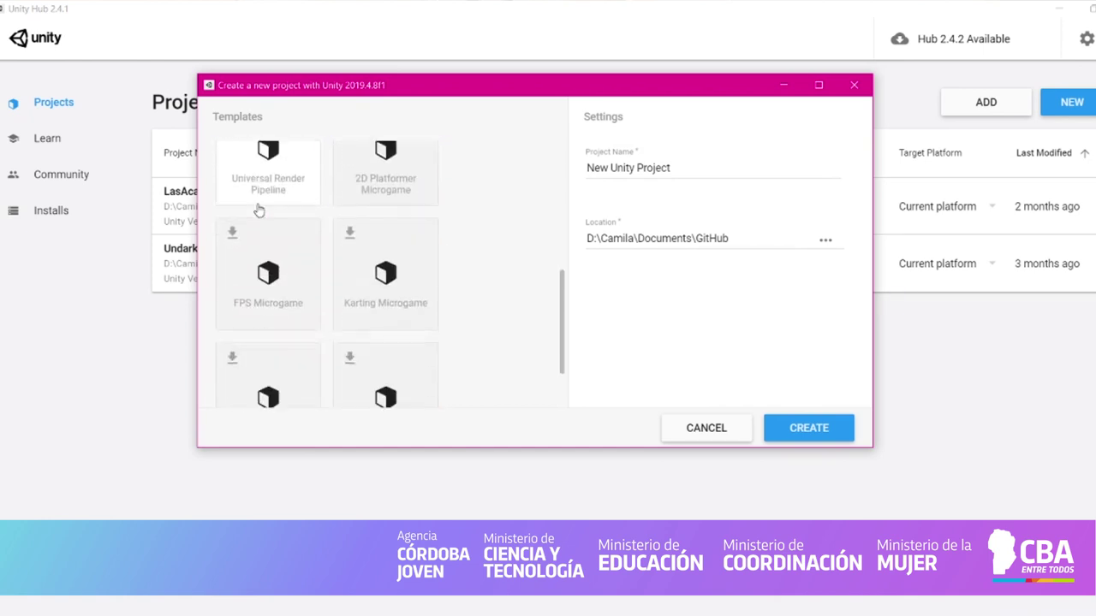
scroll(418, 287, "down", 2)
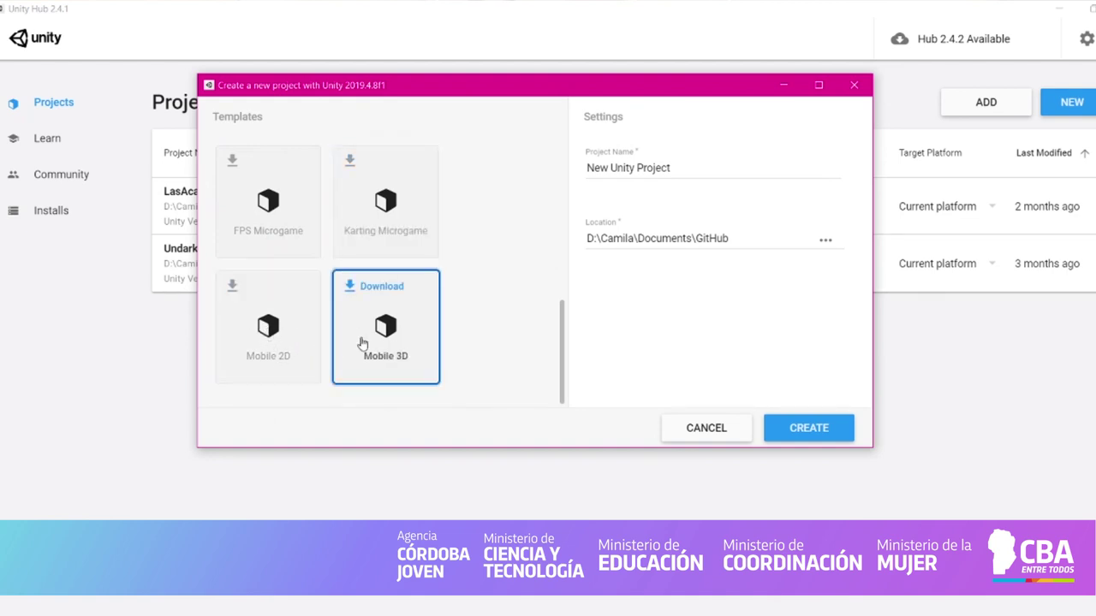
scroll(430, 351, "up", 5)
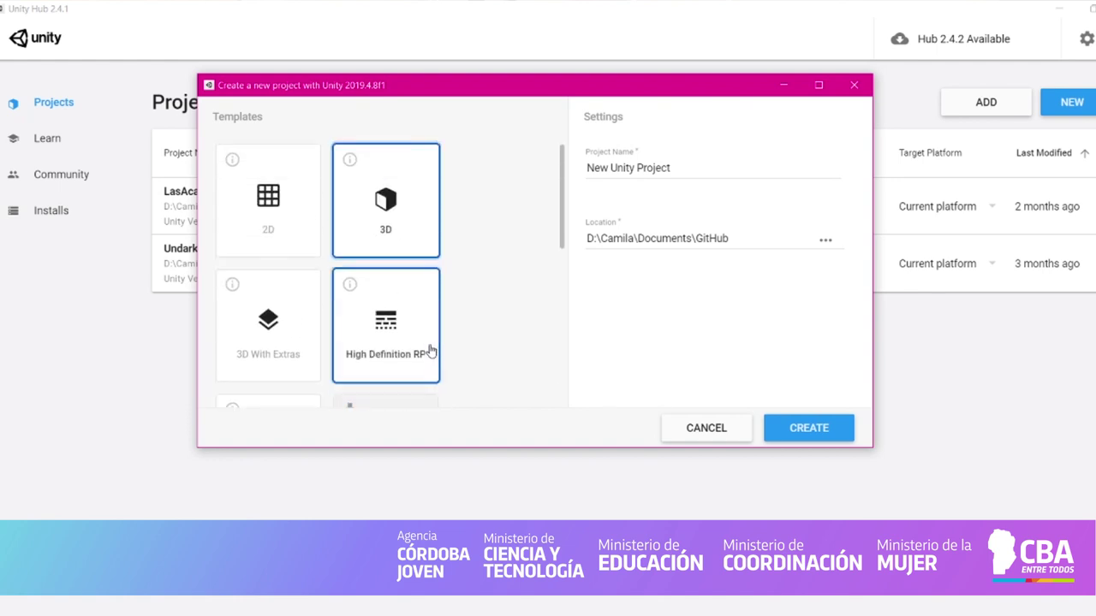
Step: Choose the 2D template and name the new project Clase1
left_click(276, 242)
triple_click(694, 169)
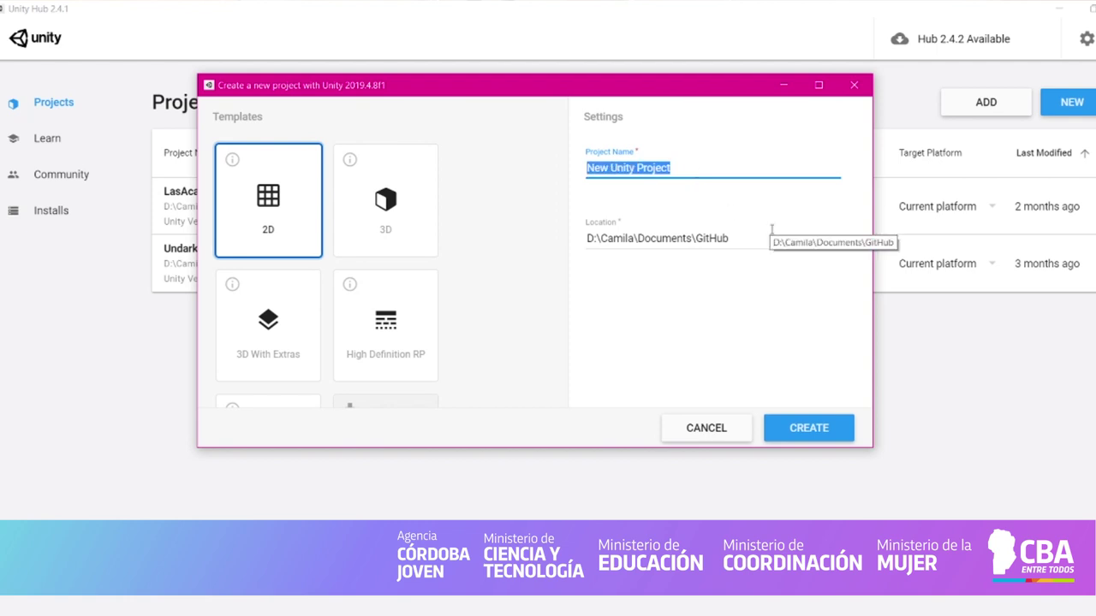
type("CLa")
key("BackSpace")
key("BackSpace")
type("lase1")
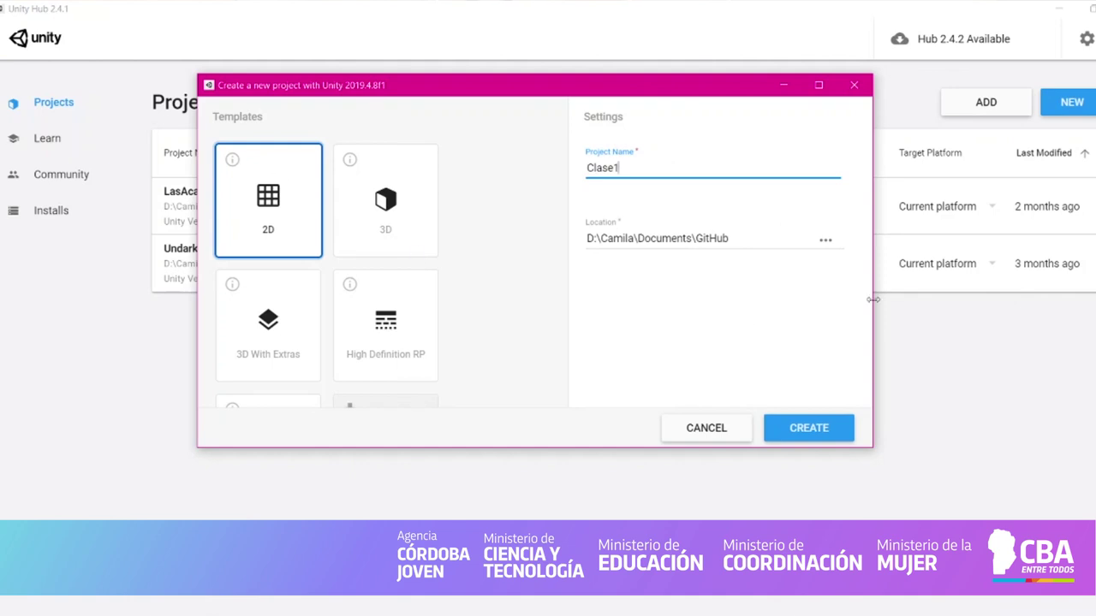
Step: Set the project's save location to the Desktop (Escritorio) folder and create the project
left_click(825, 241)
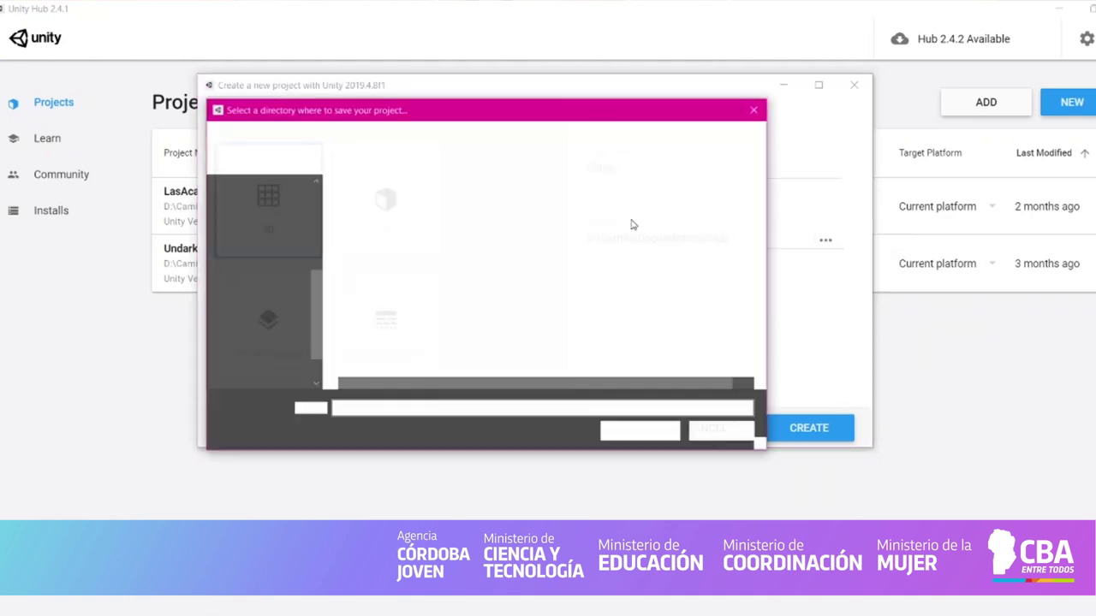
scroll(238, 308, "up", 3)
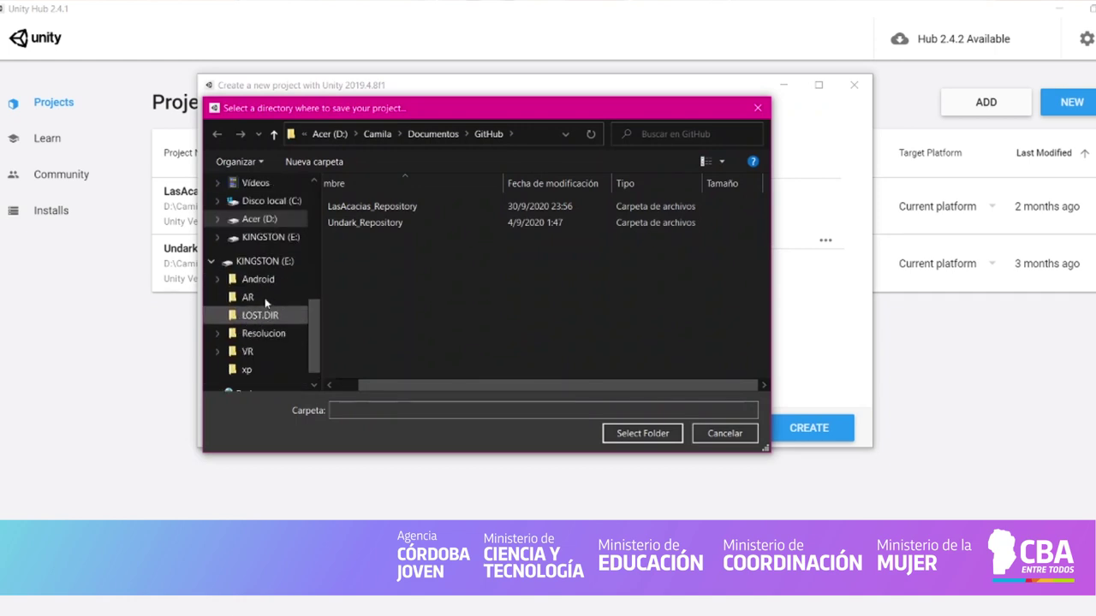
left_click(257, 183)
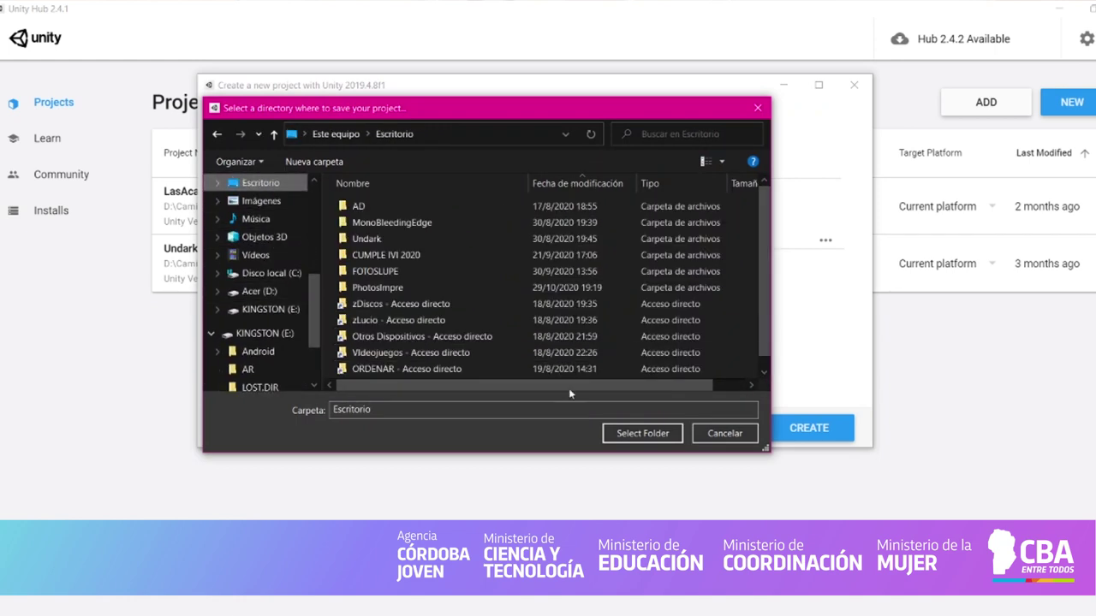
left_click(627, 433)
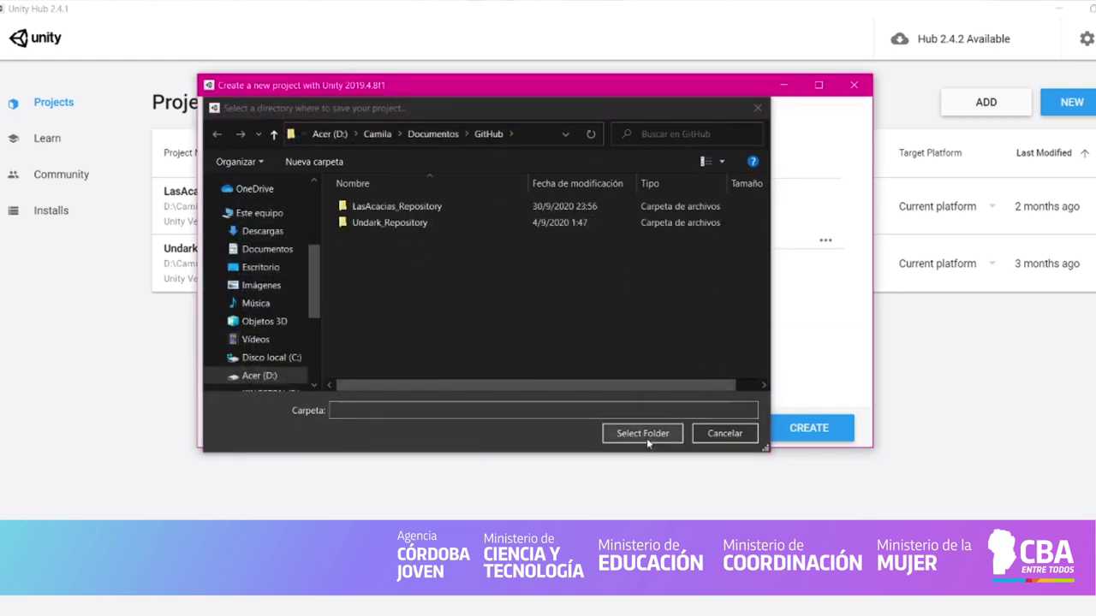
left_click(708, 438)
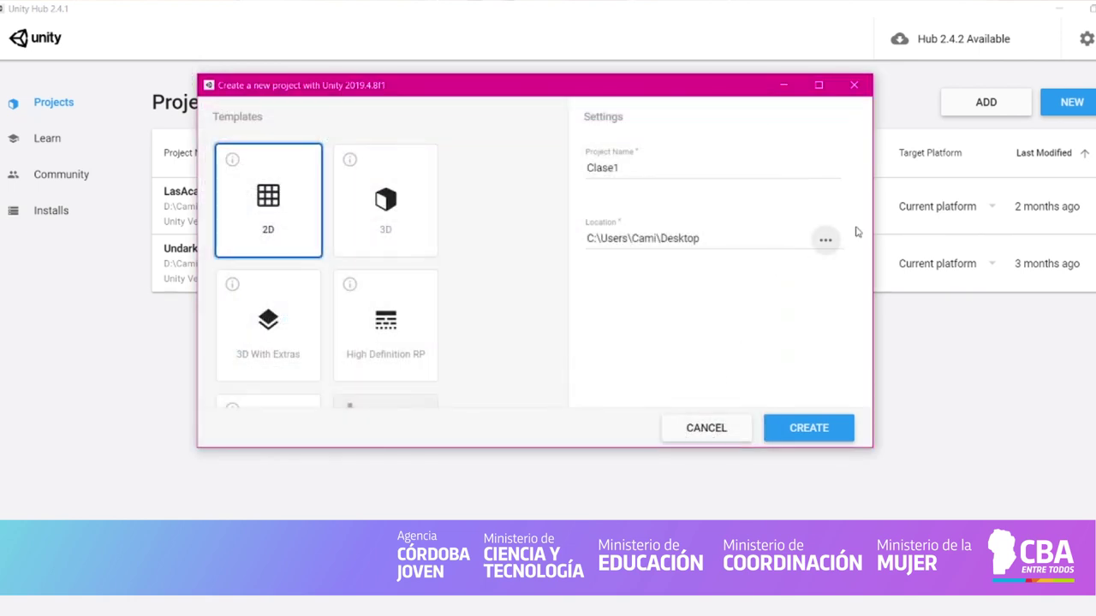
double_click(648, 239)
left_click(720, 272)
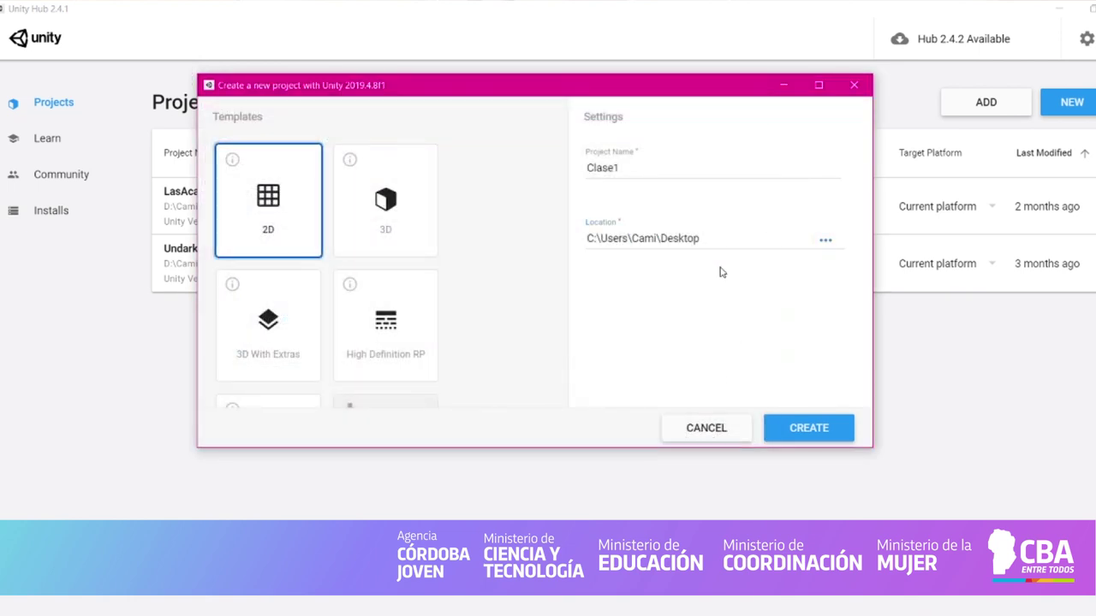
left_click(810, 431)
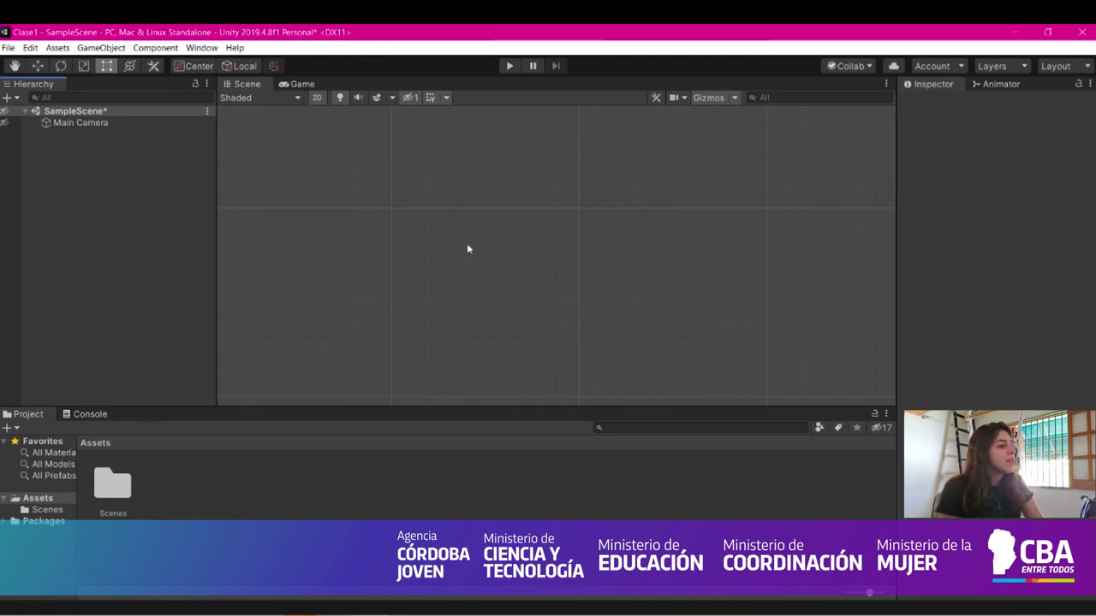
Step: Look over the new project's empty scene, its console and its project assets in the Unity editor
scroll(468, 247, "down", 1)
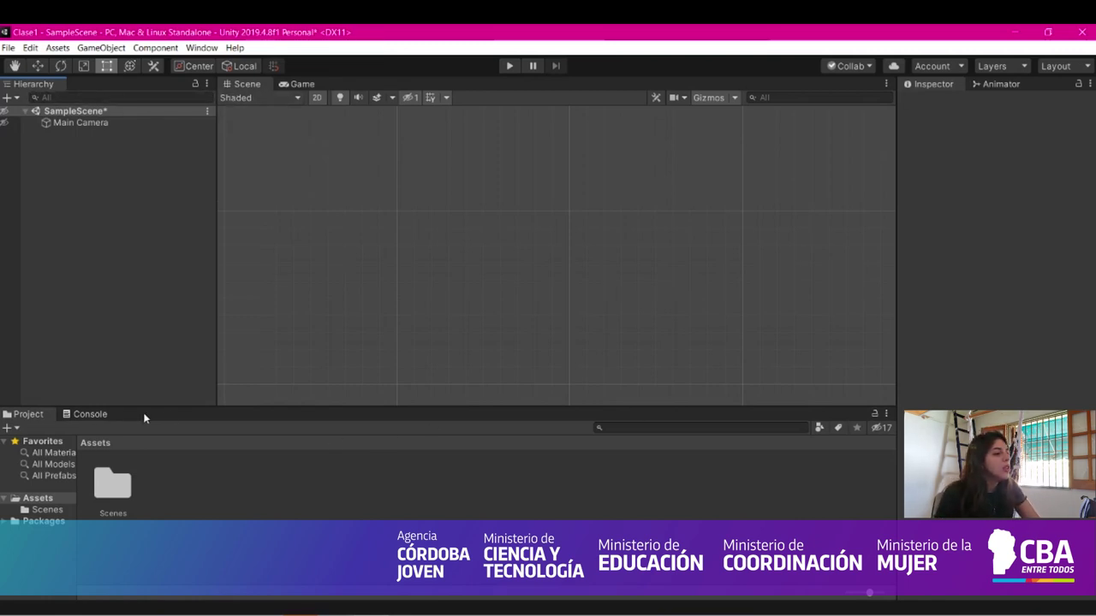
left_click(90, 413)
left_click(28, 414)
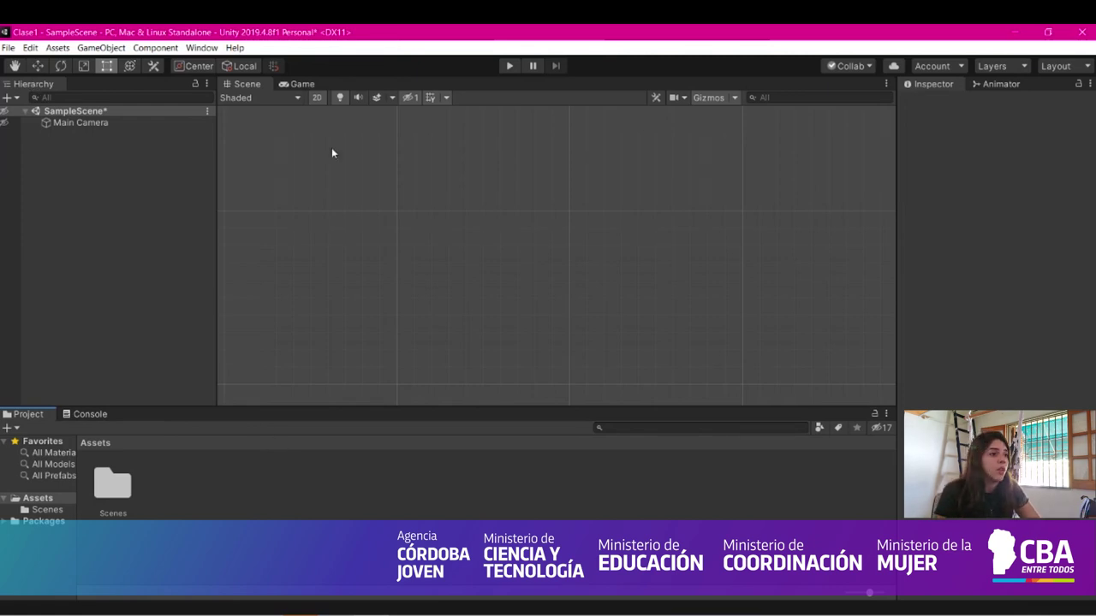
scroll(327, 137, "down", 3)
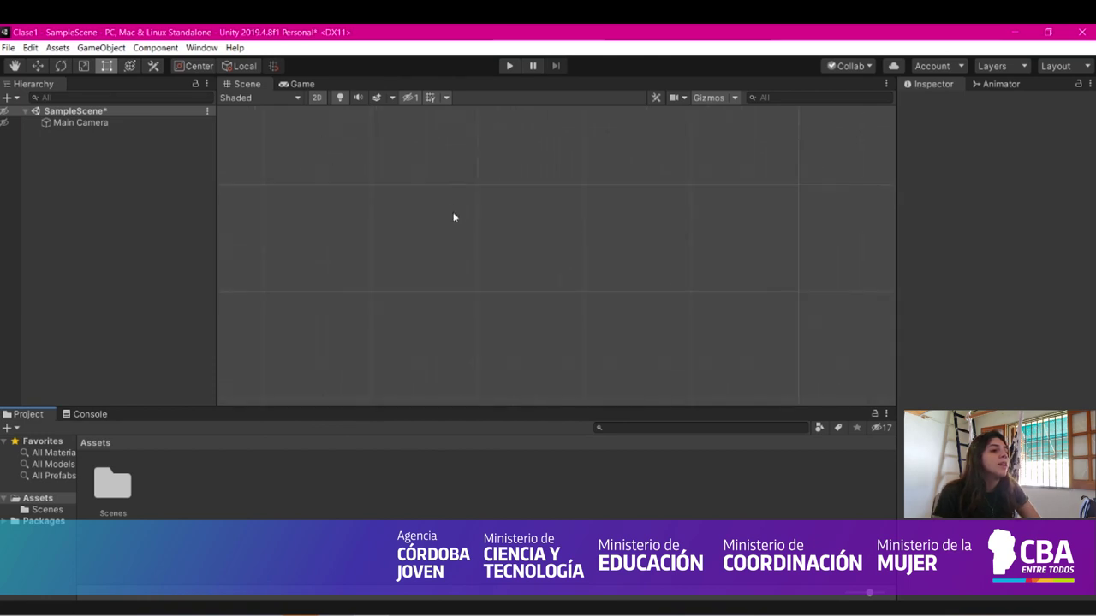
Step: Unhide the Main Camera so that its frame is shown in the Scene view
scroll(453, 216, "up", 1)
left_click(245, 84)
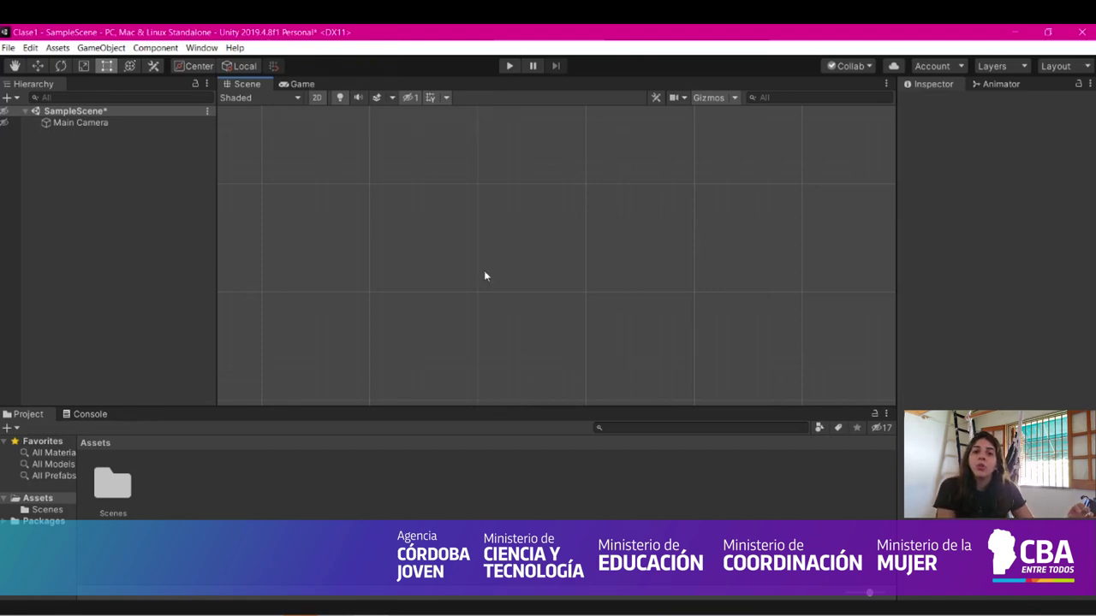
left_click(5, 124)
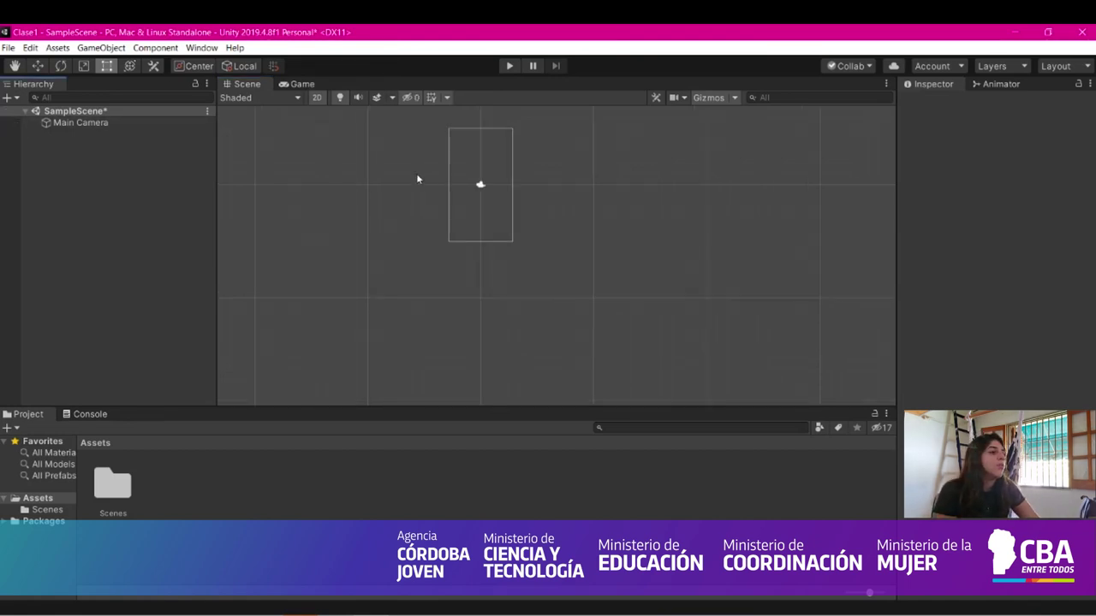
scroll(454, 180, "up", 2)
key("q")
left_click_drag(581, 186, 591, 279)
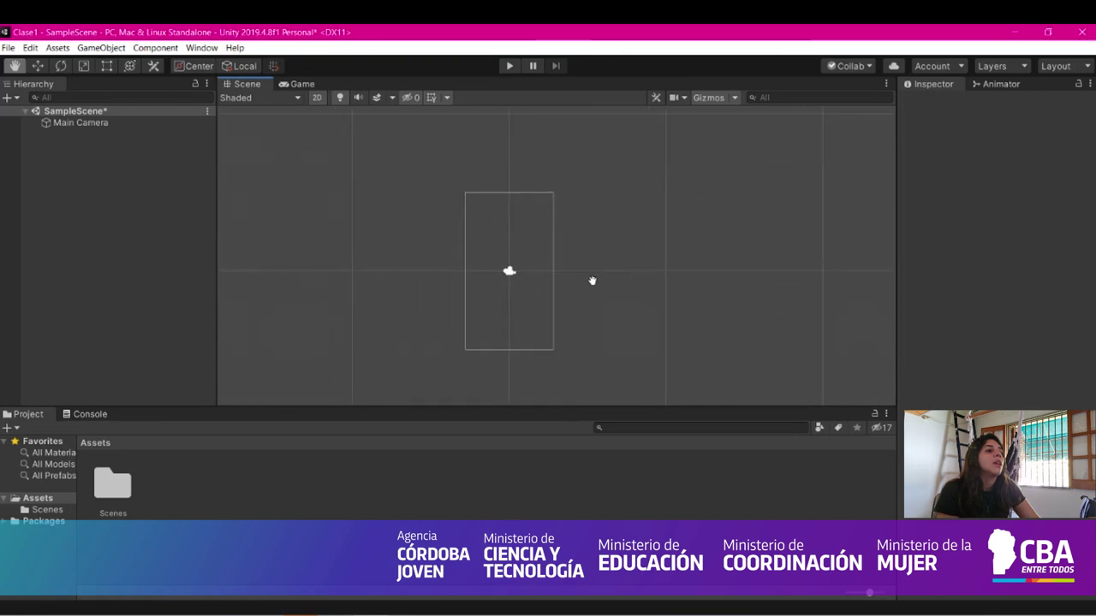
key("t")
scroll(526, 286, "up", 2)
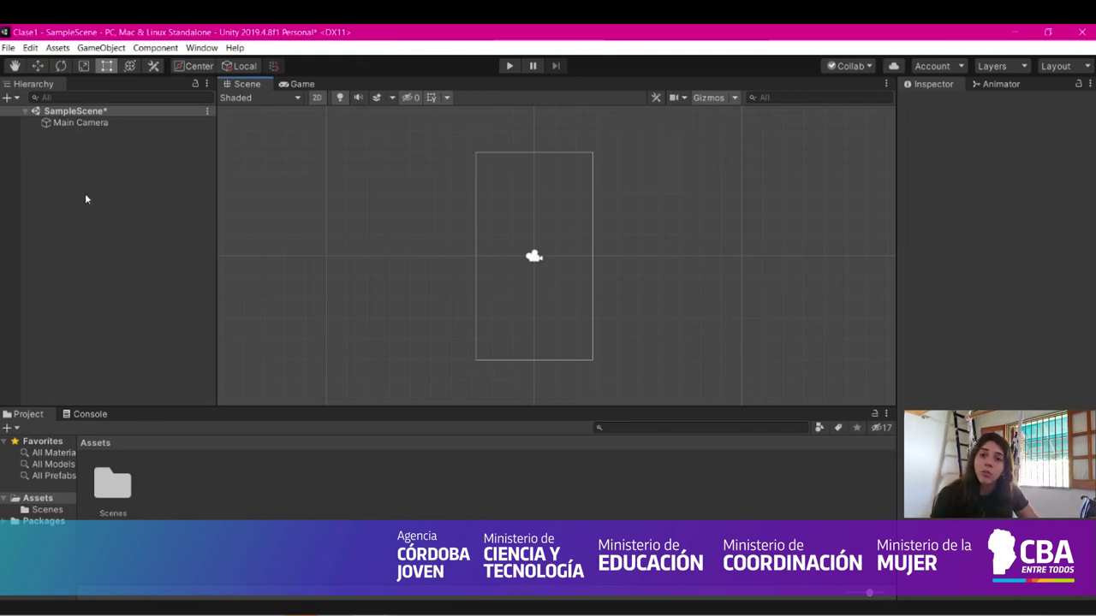
Step: Add a 3D cube to the scene and enlarge it to a scale of about 3.63 by 3.01
right_click(85, 199)
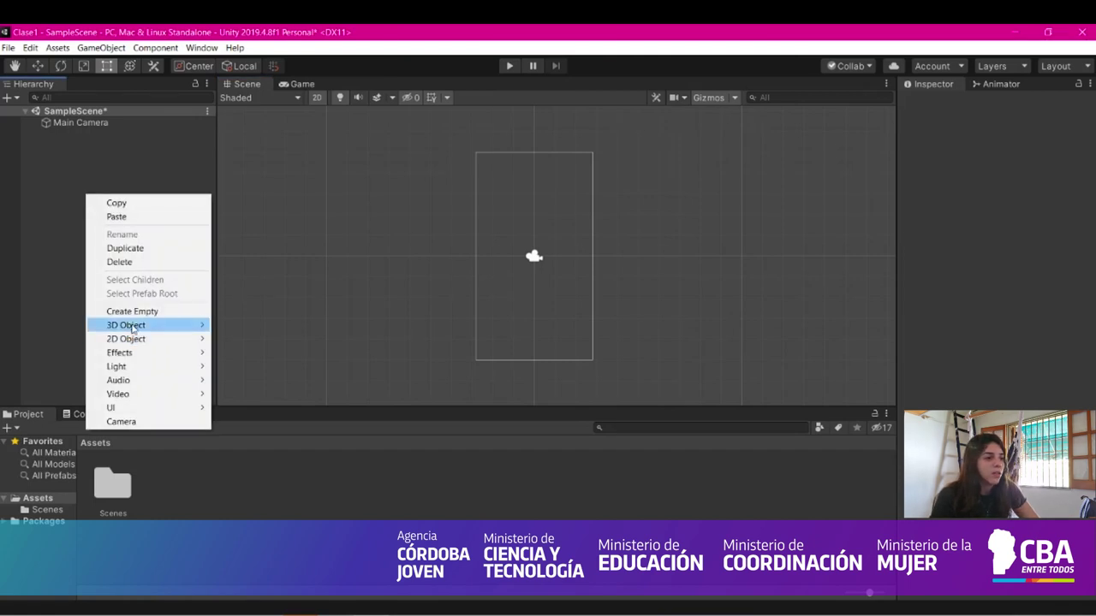
mouse_move(204, 326)
left_click(244, 327)
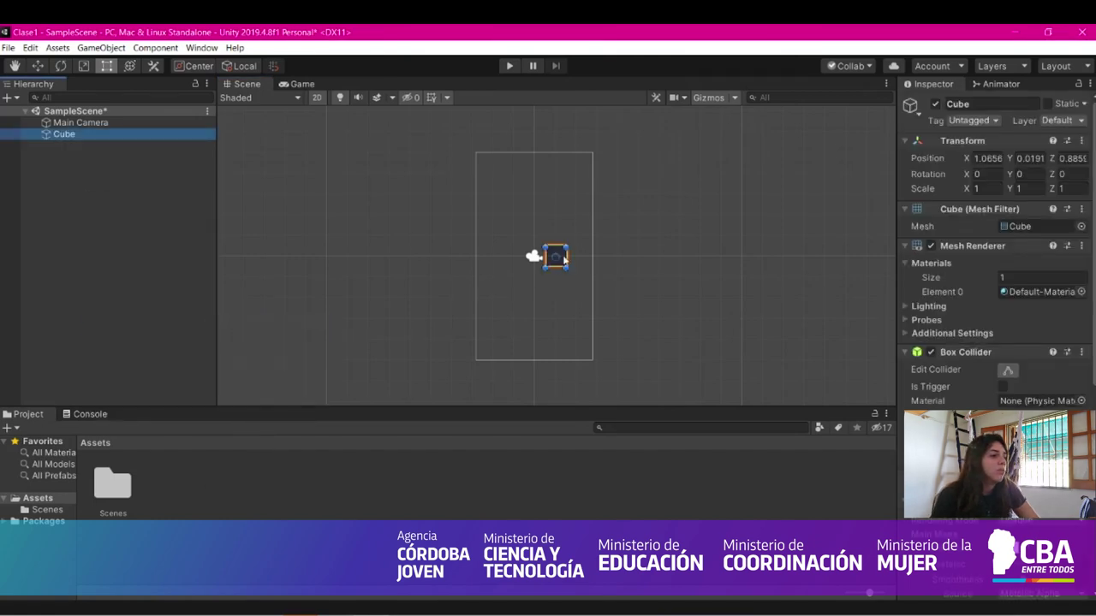
mouse_move(568, 257)
left_mouse_down()
mouse_move(582, 254)
mouse_move(569, 271)
mouse_move(524, 202)
mouse_move(568, 255)
left_mouse_up()
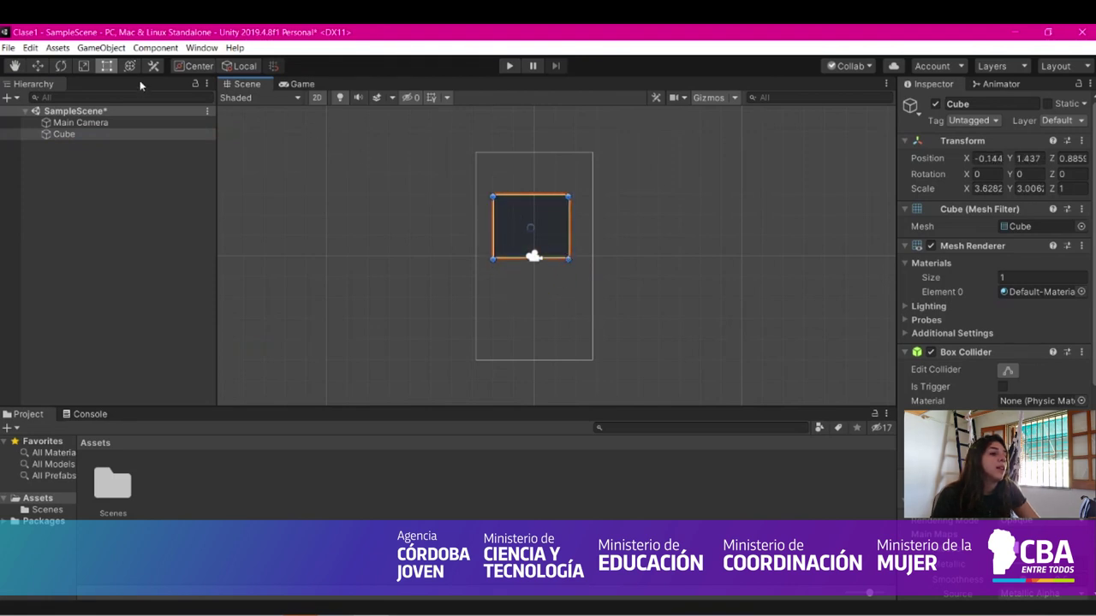
Step: Look at the cube with the Scene view in 3D and return to the 2D view
left_click(317, 98)
key("w")
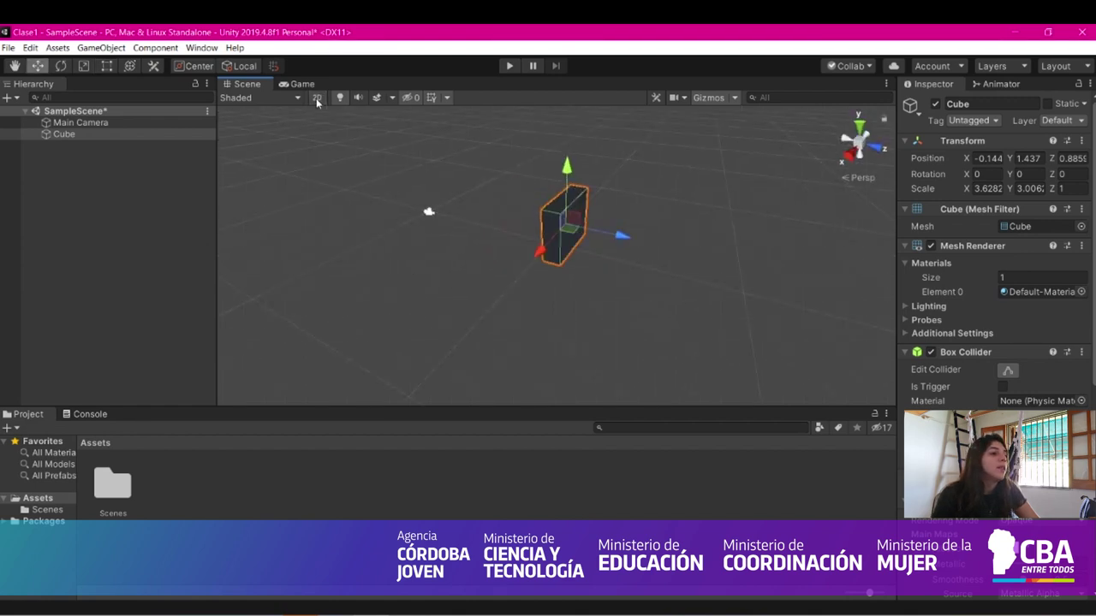
left_click(316, 97)
key("t")
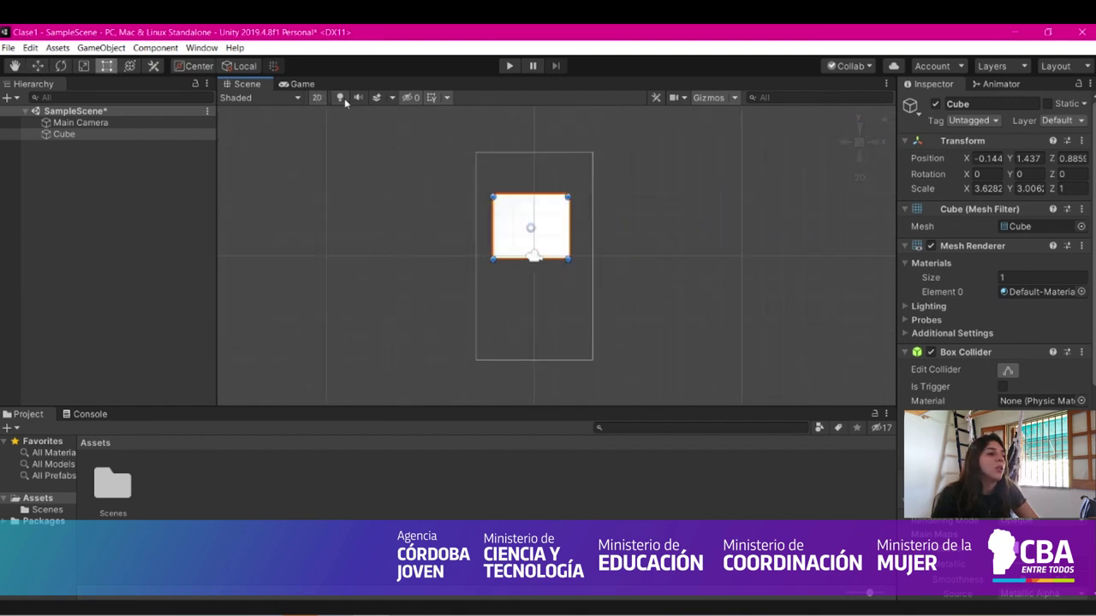
Step: Toggle the scene lighting, leaving it off in the Scene view, and deselect the cube
left_click(340, 98)
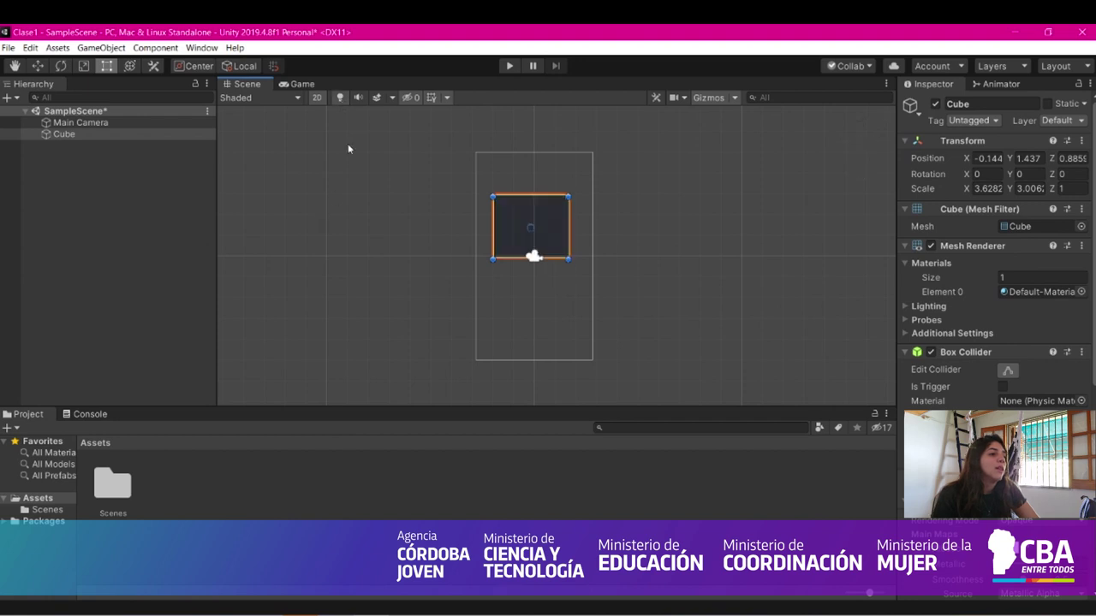
left_click(343, 96)
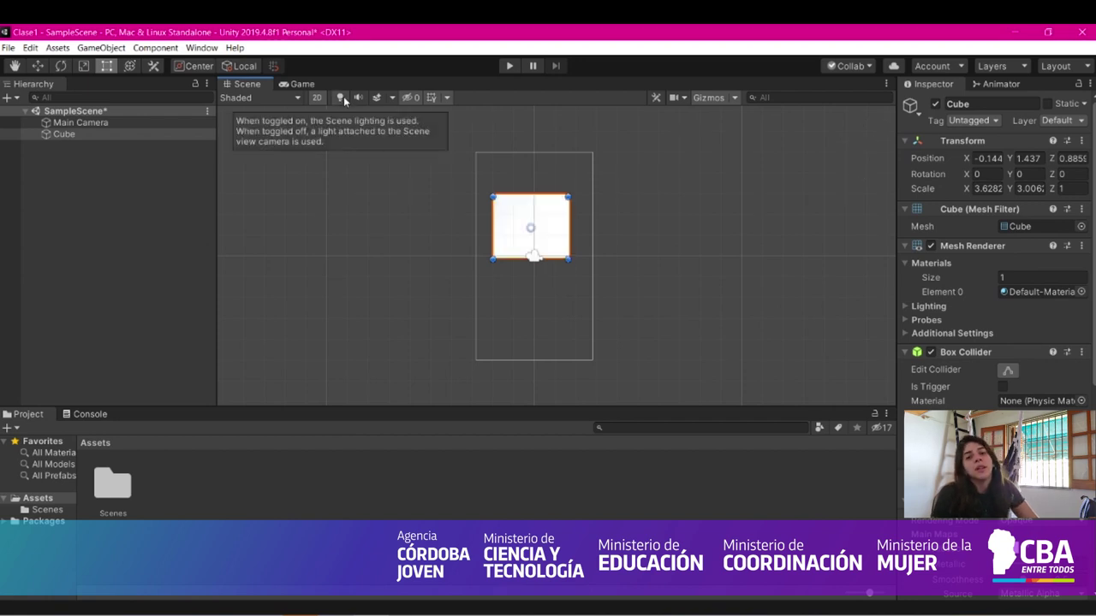
left_click(594, 259)
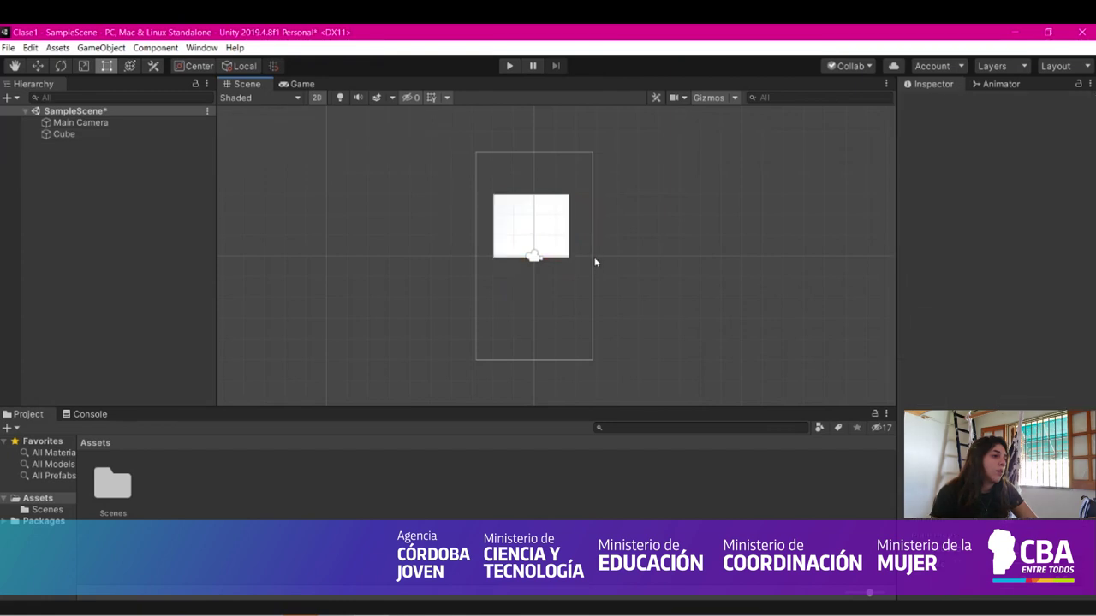
Step: Resize the cube to a scale of about 2.52 by 2.31 and move it to about X -0.80, Y -2.85
left_click(557, 229)
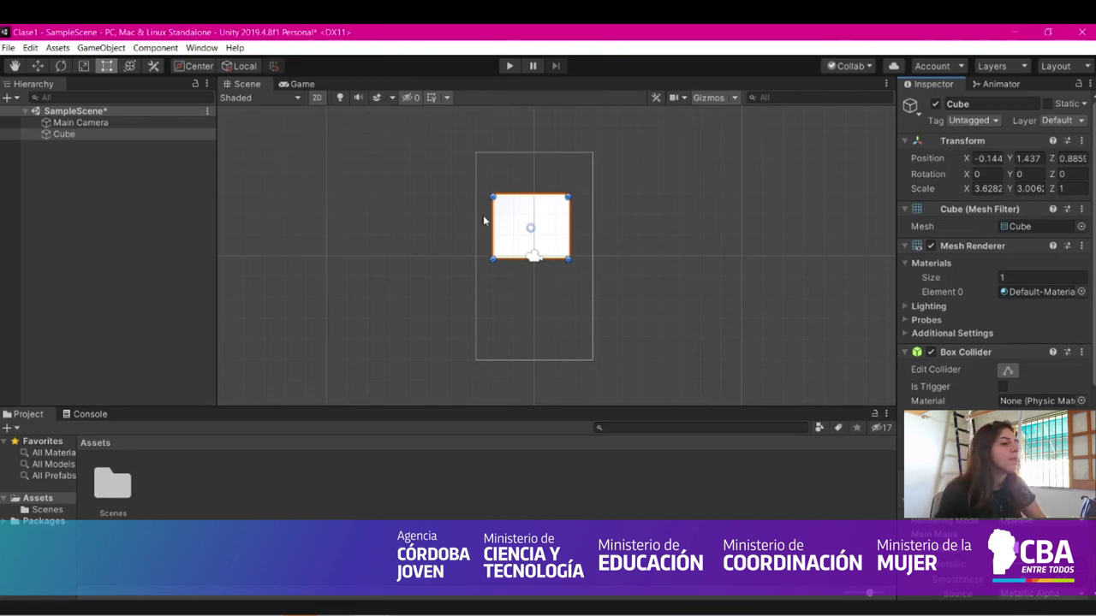
left_click_drag(494, 198, 546, 342)
left_click(527, 342)
left_click(524, 332)
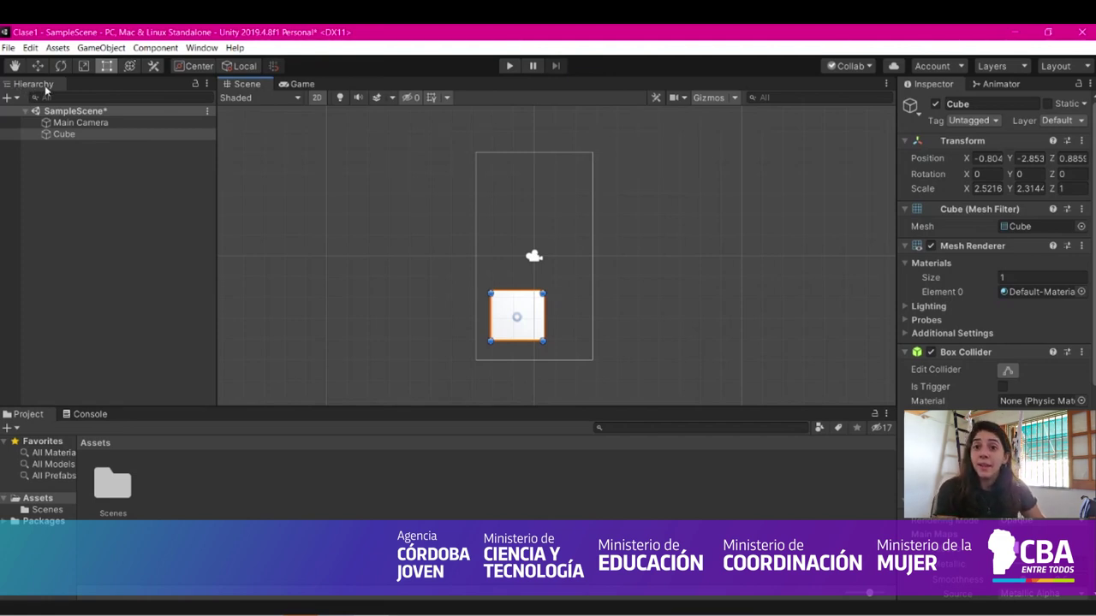
Step: Compare the properties of the Main Camera and the Cube by inspecting each object in turn
left_click(79, 123)
left_click(67, 134)
key("Up")
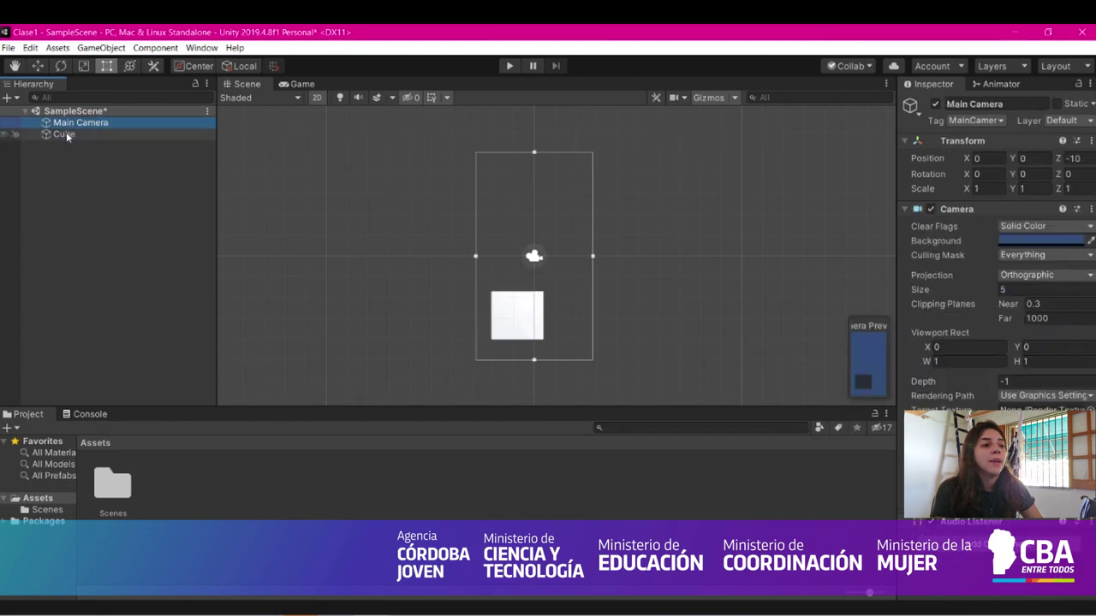
key("Down")
left_click(74, 124)
left_click(68, 134)
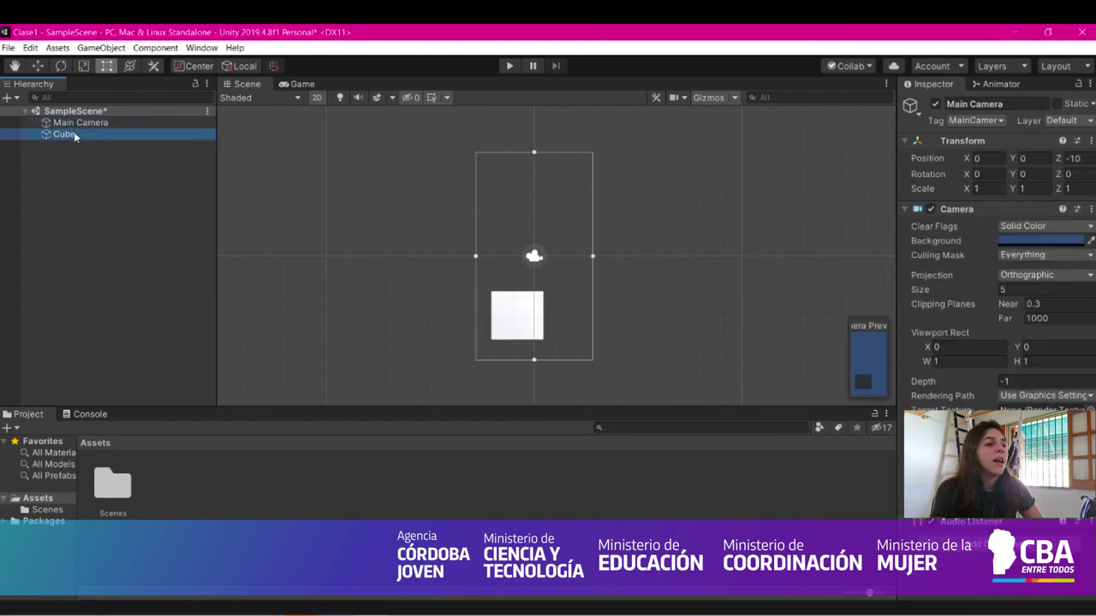
left_click(77, 124)
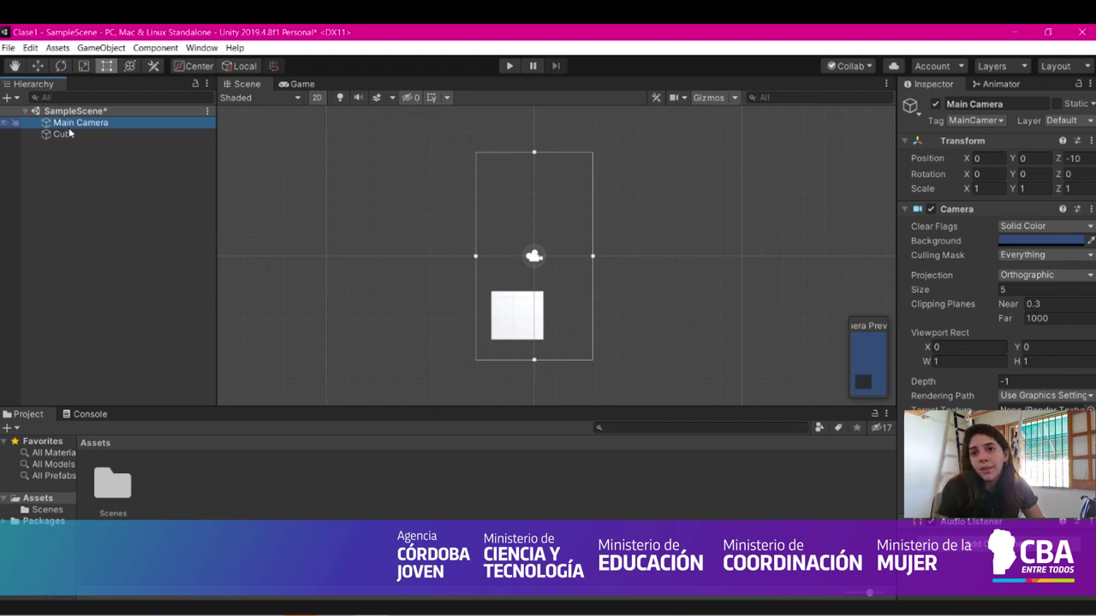
left_click(69, 137)
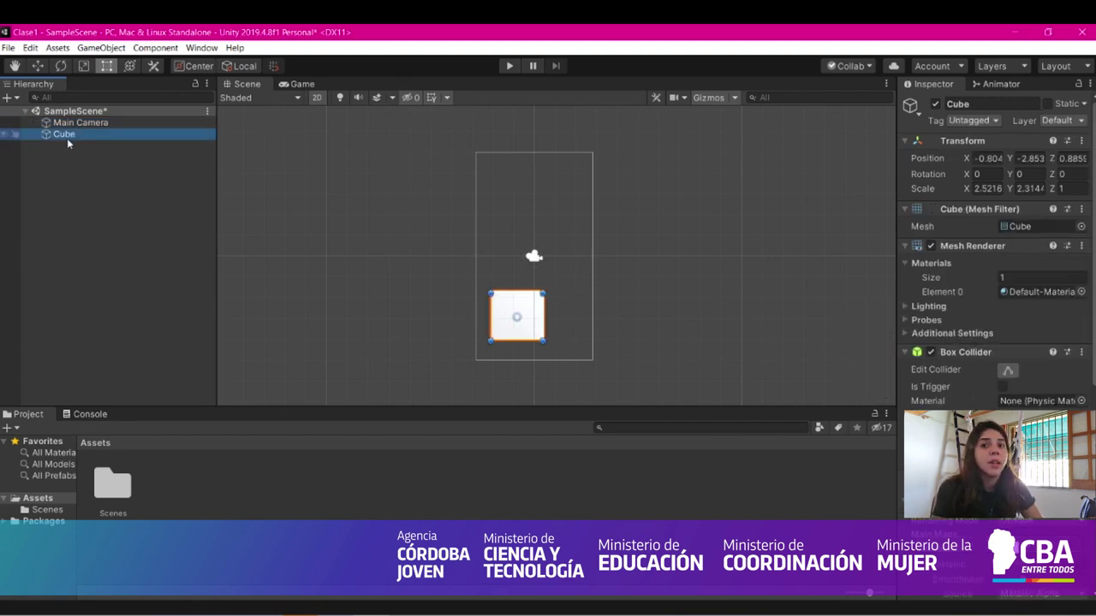
left_click(69, 124)
left_click(67, 137)
left_click(64, 124)
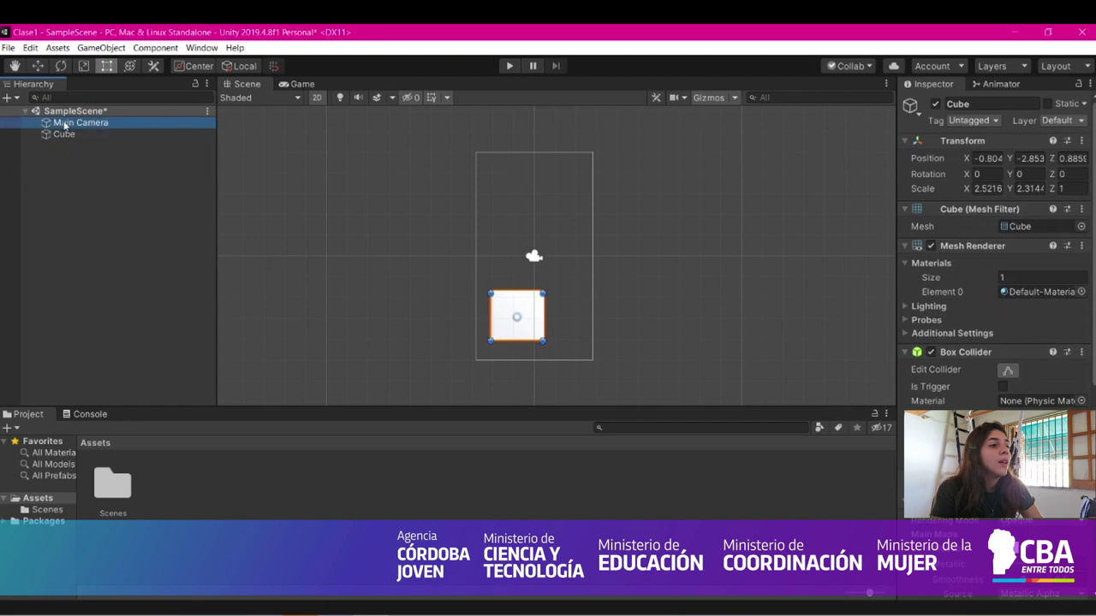
left_click(63, 134)
Step: Collapse SampleScene's object list in the hierarchy and expand it again
right_click(69, 146)
left_click(56, 163)
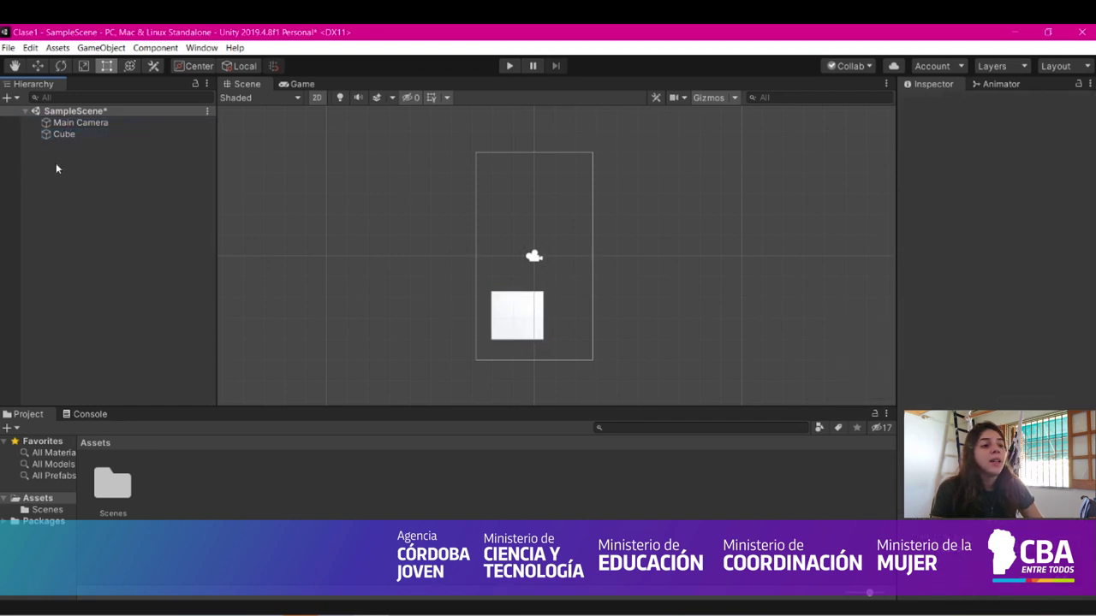
right_click(55, 162)
left_click(66, 151)
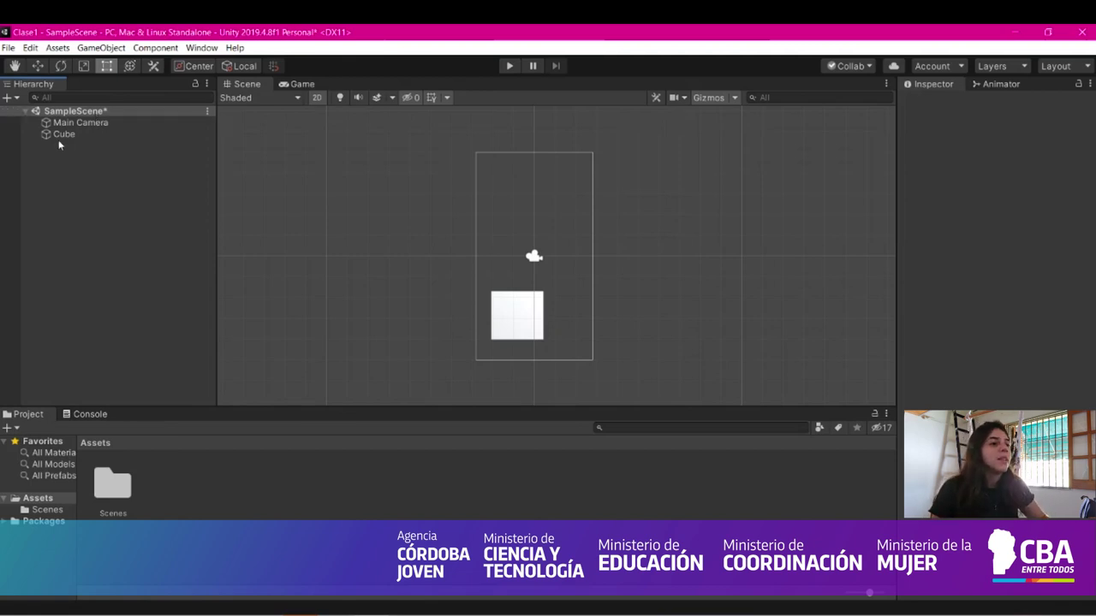
left_click(27, 112)
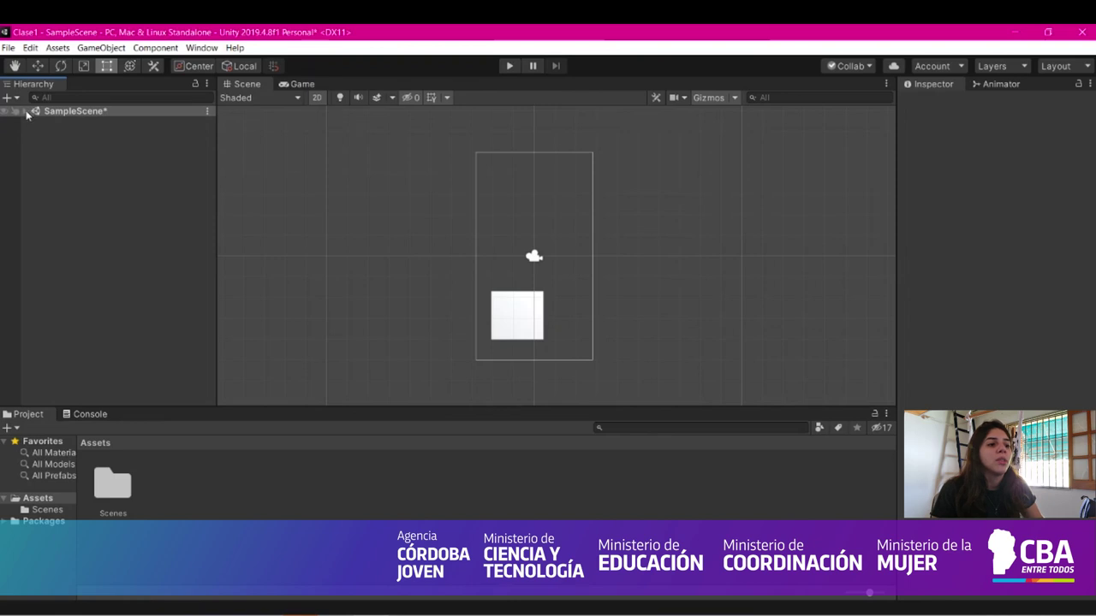
left_click(27, 112)
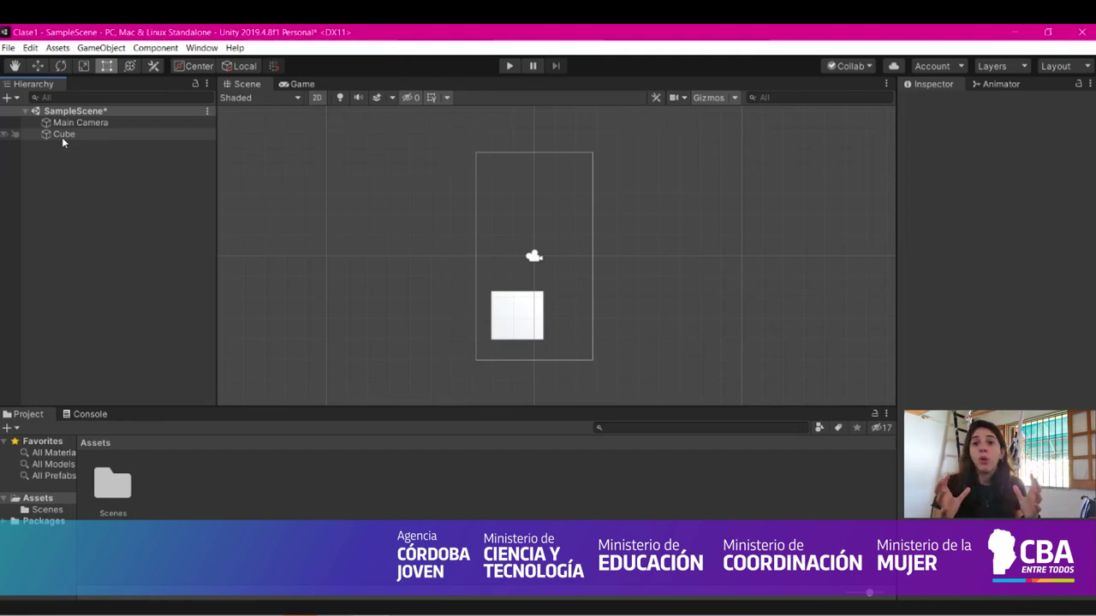
Step: Add a second 3D cube and make it a child of the first cube in the hierarchy
right_click(74, 142)
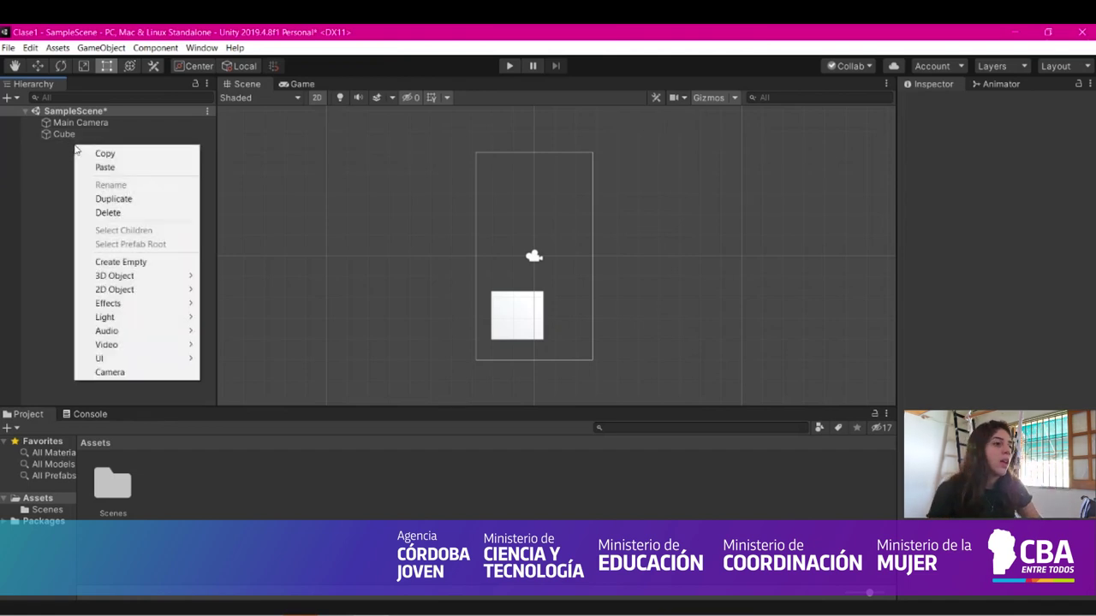
mouse_move(112, 277)
left_click(227, 276)
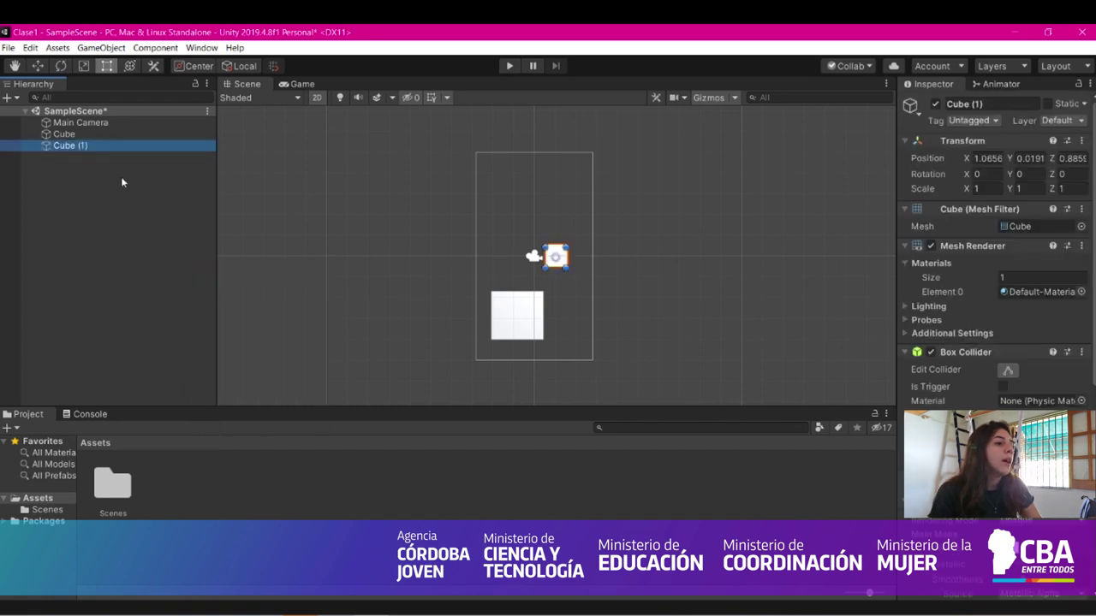
left_click(548, 282)
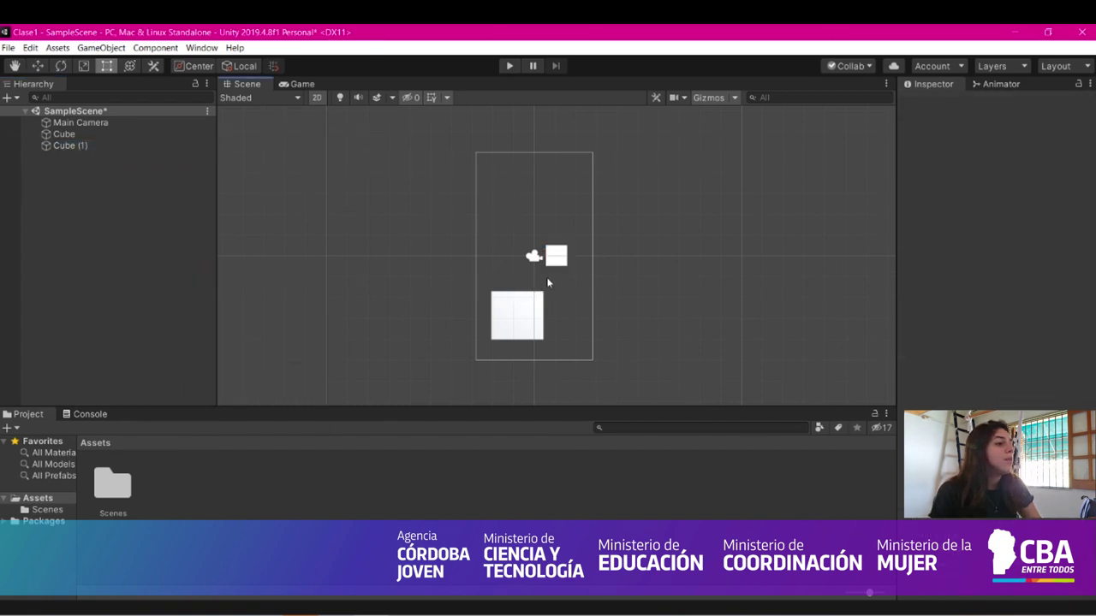
left_click_drag(91, 145, 70, 135)
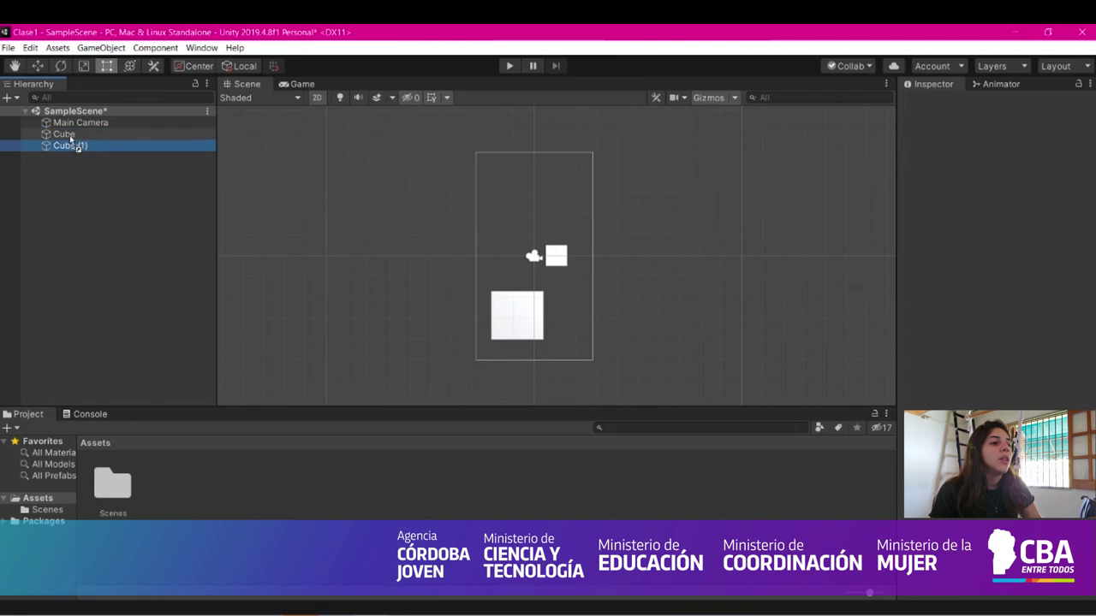
Step: Move the parent cube to about X -0.87, Y -2.54, and the child cube to about X 0.91, Y 0.91
left_click(528, 315)
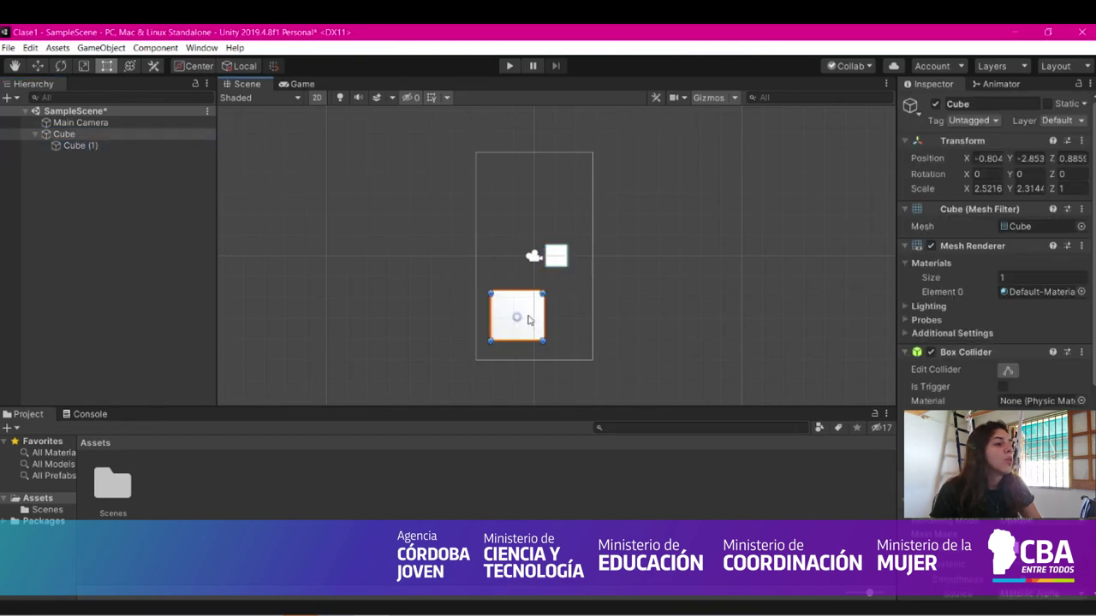
mouse_move(521, 316)
left_mouse_down()
mouse_move(430, 252)
mouse_move(520, 311)
left_mouse_up()
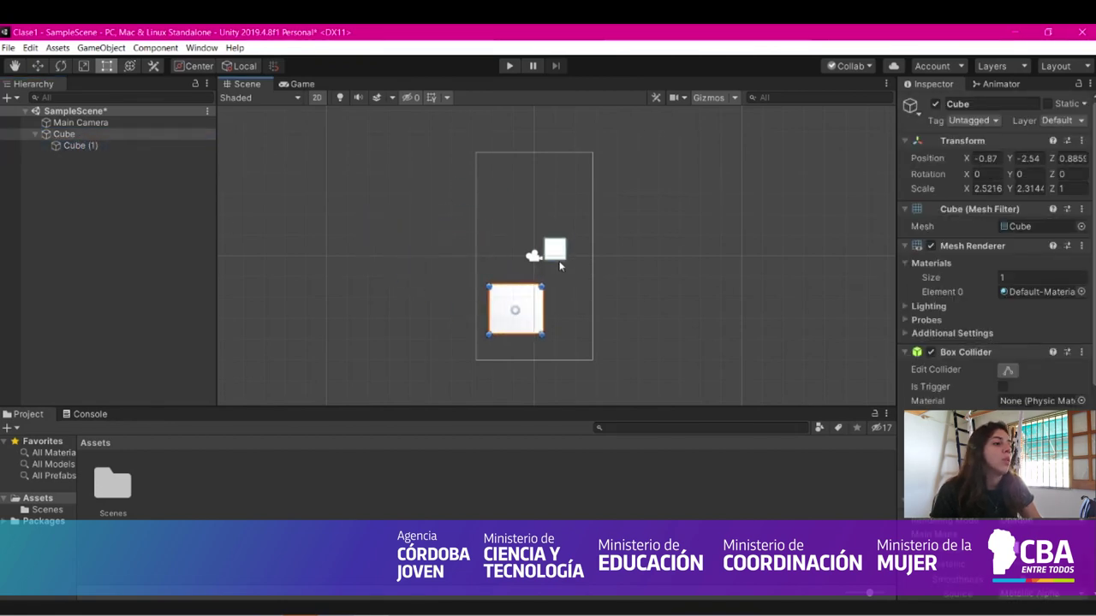
left_click(555, 249)
mouse_move(555, 249)
left_mouse_down()
mouse_move(545, 227)
mouse_move(562, 266)
left_mouse_up()
Step: Stretch the child cube vertically to a Y scale of about 0.51
left_click(84, 135)
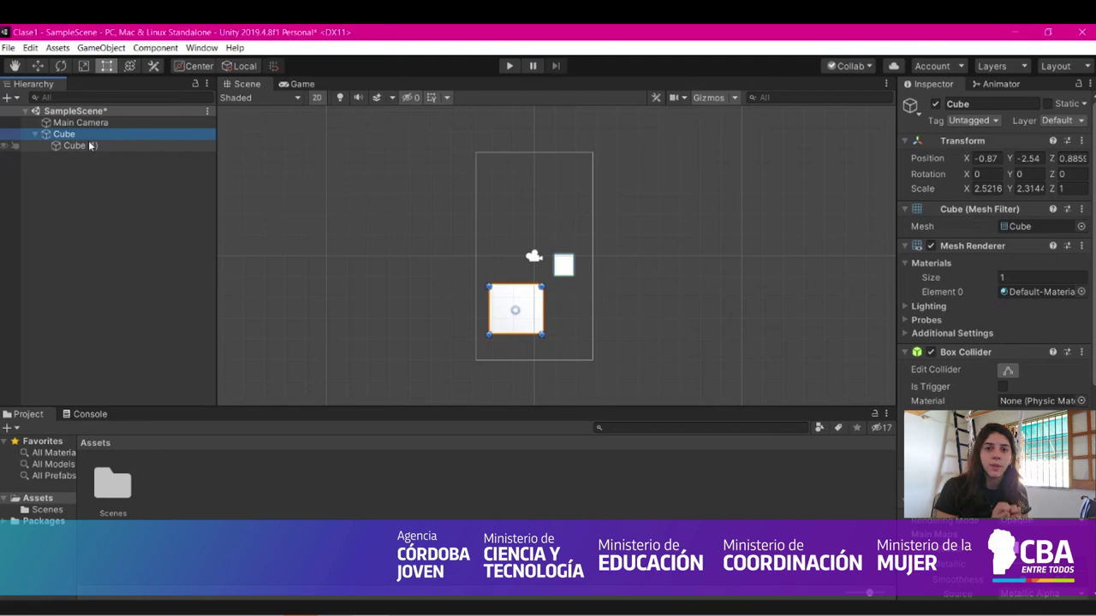
left_click(555, 300)
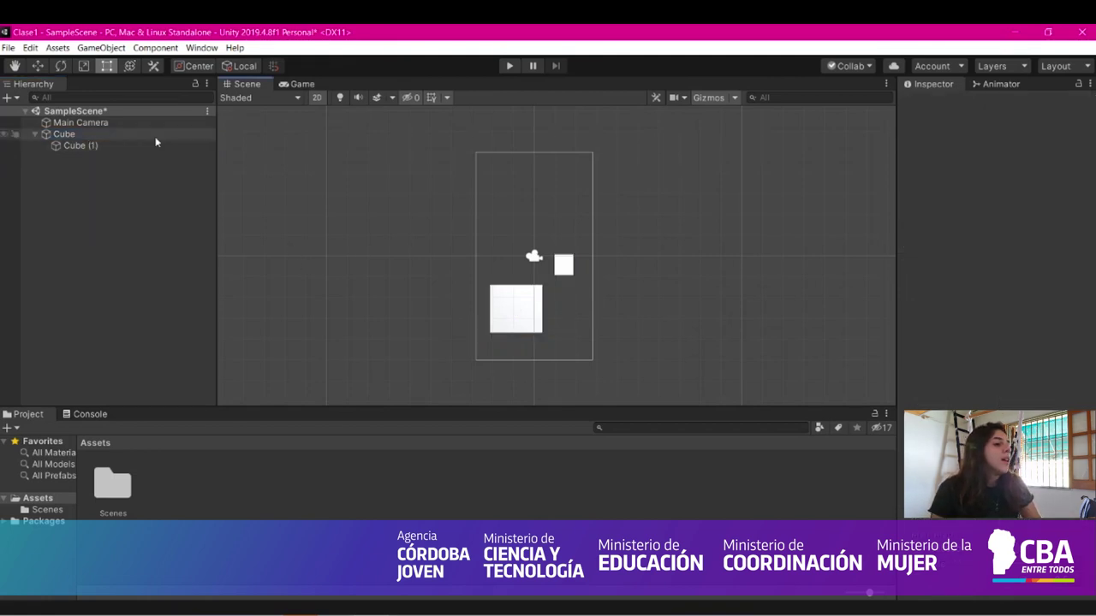
left_click(75, 146)
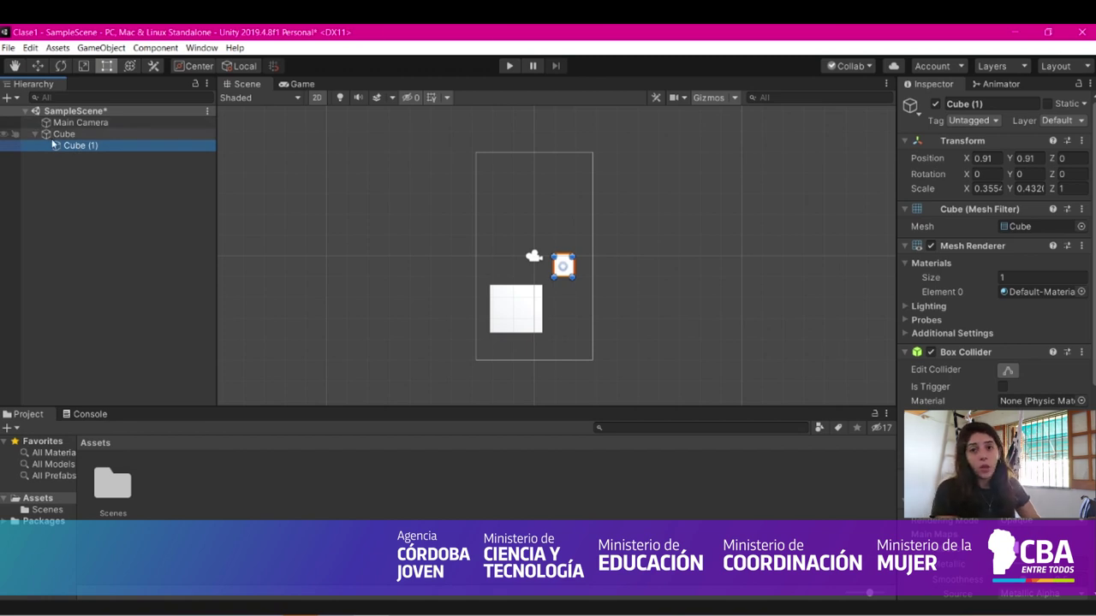
mouse_move(564, 254)
left_mouse_down()
mouse_move(563, 232)
mouse_move(563, 250)
left_mouse_up()
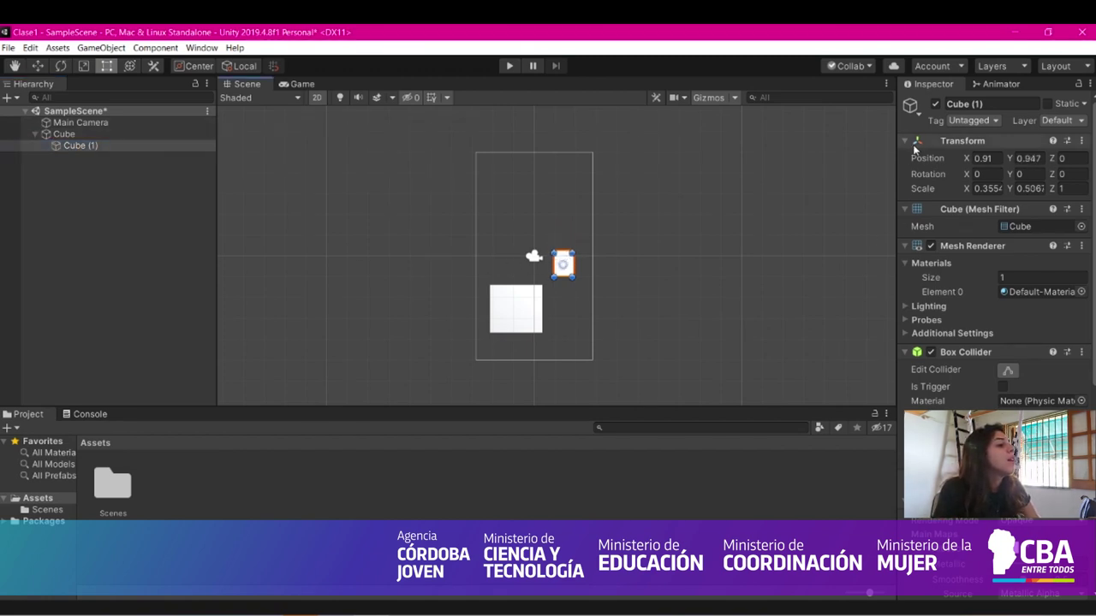
Step: Widen the Inspector and collapse the child cube's Mesh Filter and Mesh Renderer components
left_click_drag(898, 154, 753, 161)
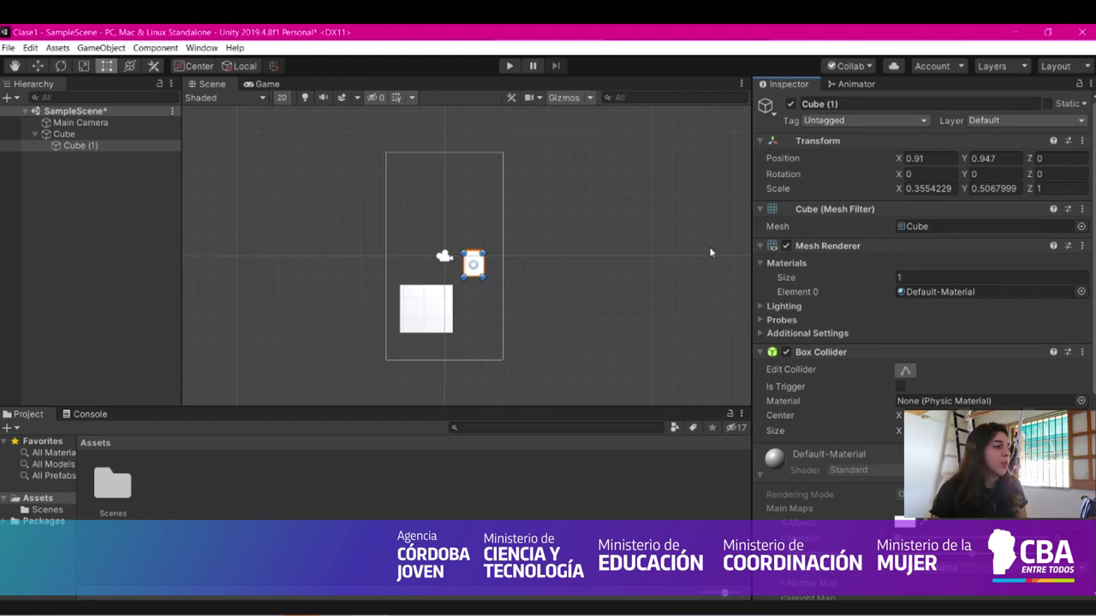
left_click(760, 210)
left_click(760, 225)
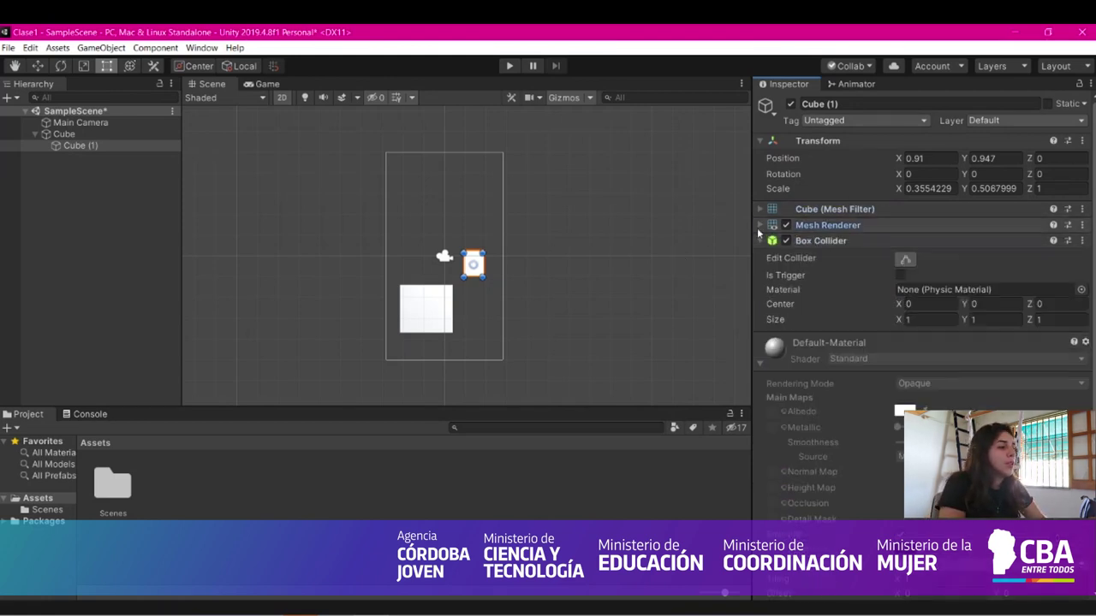
Step: Look into the child cube's Mesh Renderer settings, then collapse the Mesh Renderer, Box Collider and material sections
left_click(761, 225)
left_click(760, 242)
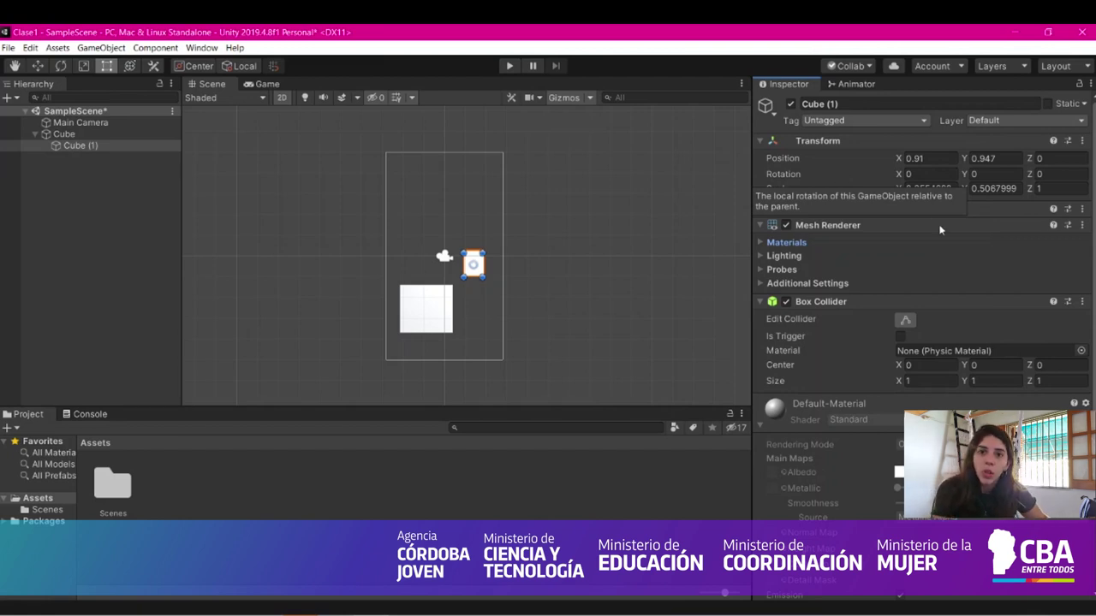
left_click(761, 301)
left_click(760, 225)
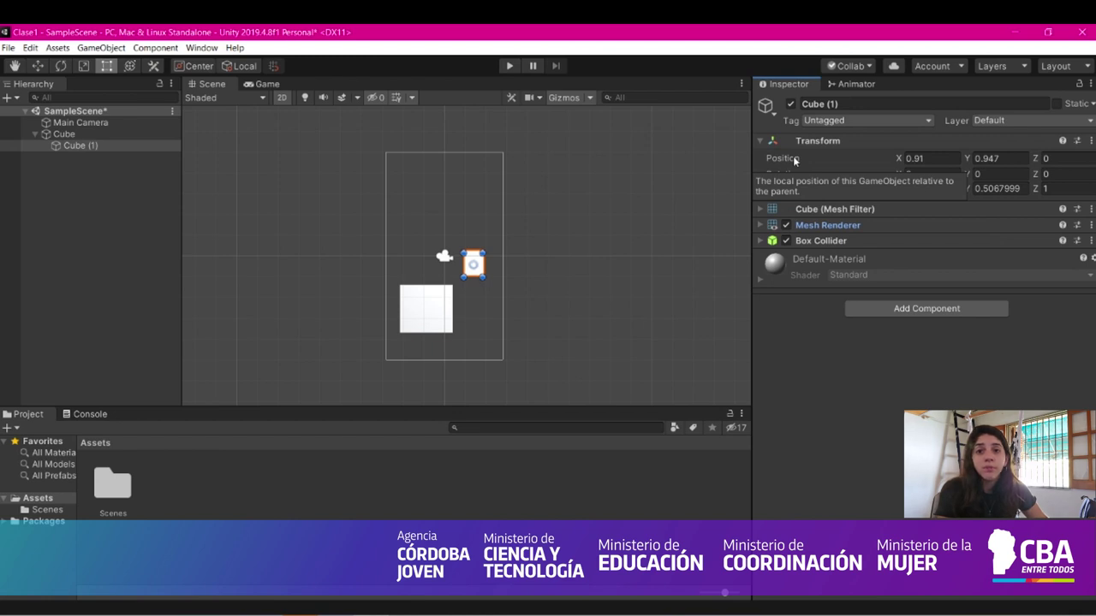
Step: Move the child cube to X 0.46 and Y 1.91 through its Transform position values
mouse_move(898, 159)
left_mouse_down()
mouse_move(833, 155)
mouse_move(886, 159)
left_mouse_up()
left_click_drag(966, 158, 996, 158)
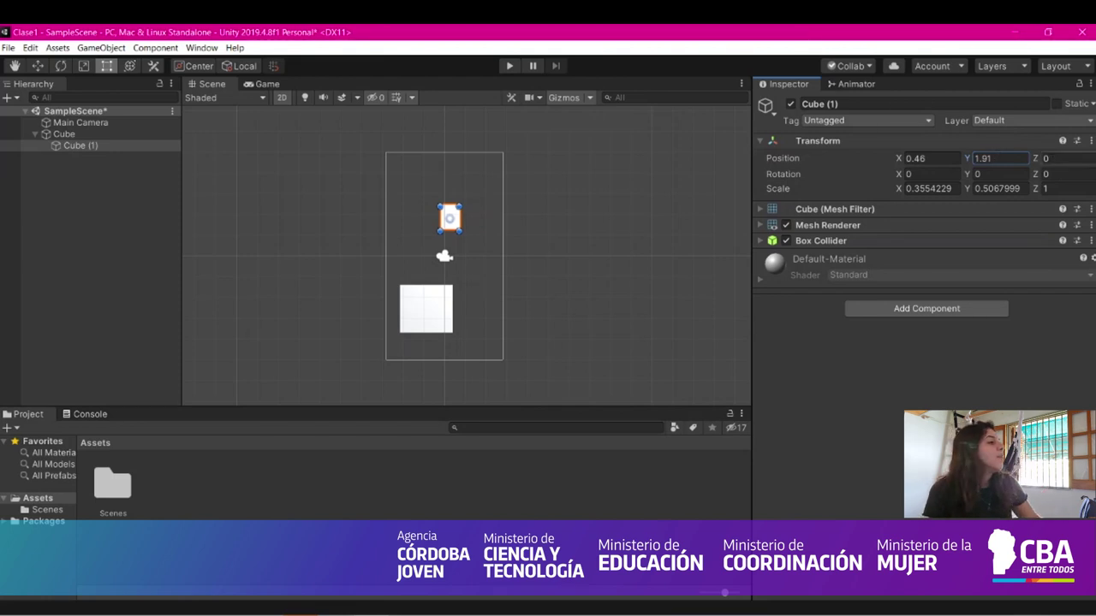
left_click(1045, 158)
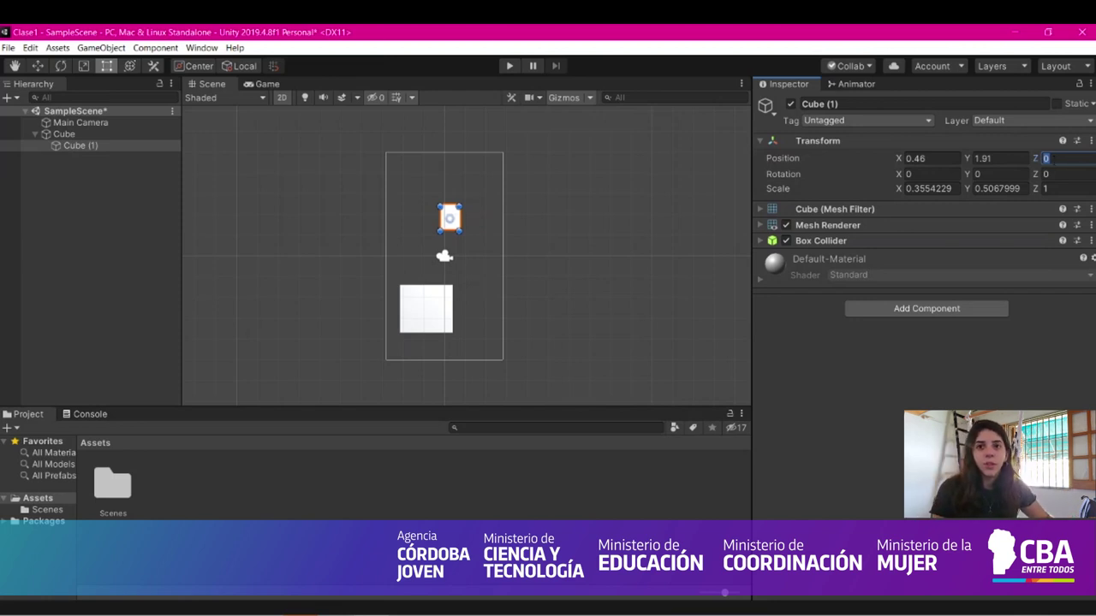
Step: Try rotating the child cube around its X axis and reset the X rotation to 0
left_click(907, 175)
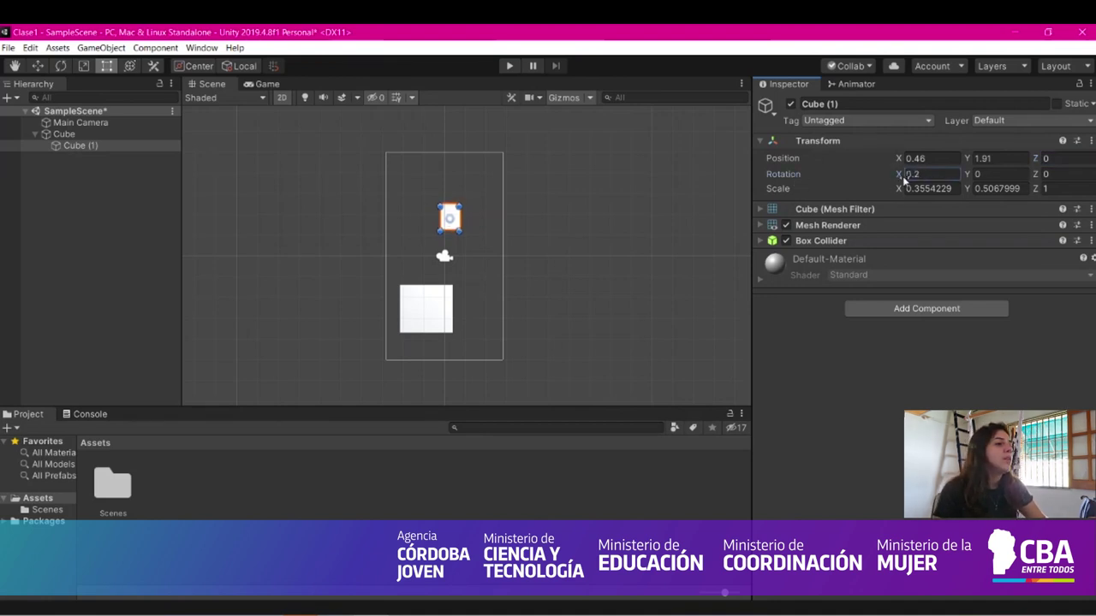
type("-4.24")
left_click_drag(787, 173, 931, 178)
left_click(931, 174)
type("0")
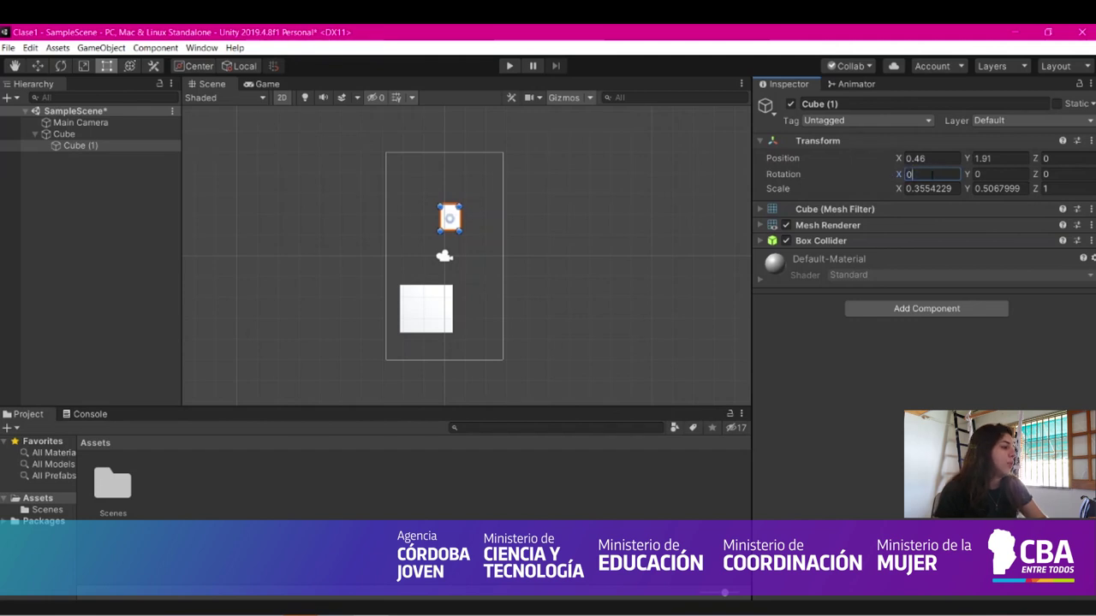
Step: Try rotating the child cube around its Y axis to about 15.39 and reset the Y rotation to 0
key("Tab")
type("10.79")
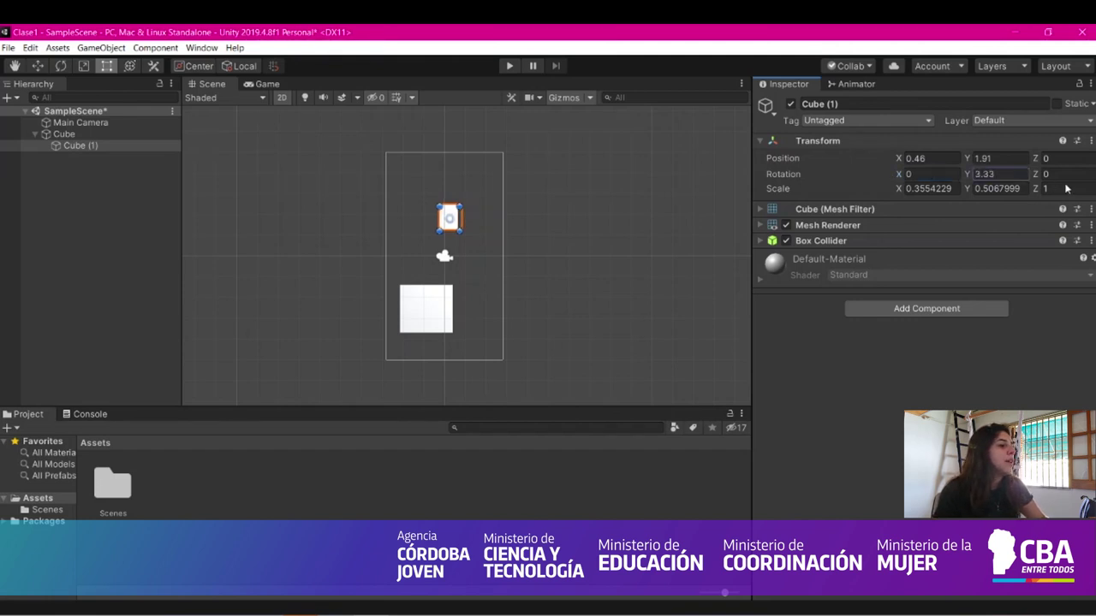
key("BackSpace")
key("BackSpace")
key("BackSpace")
key("BackSpace")
type("5.39")
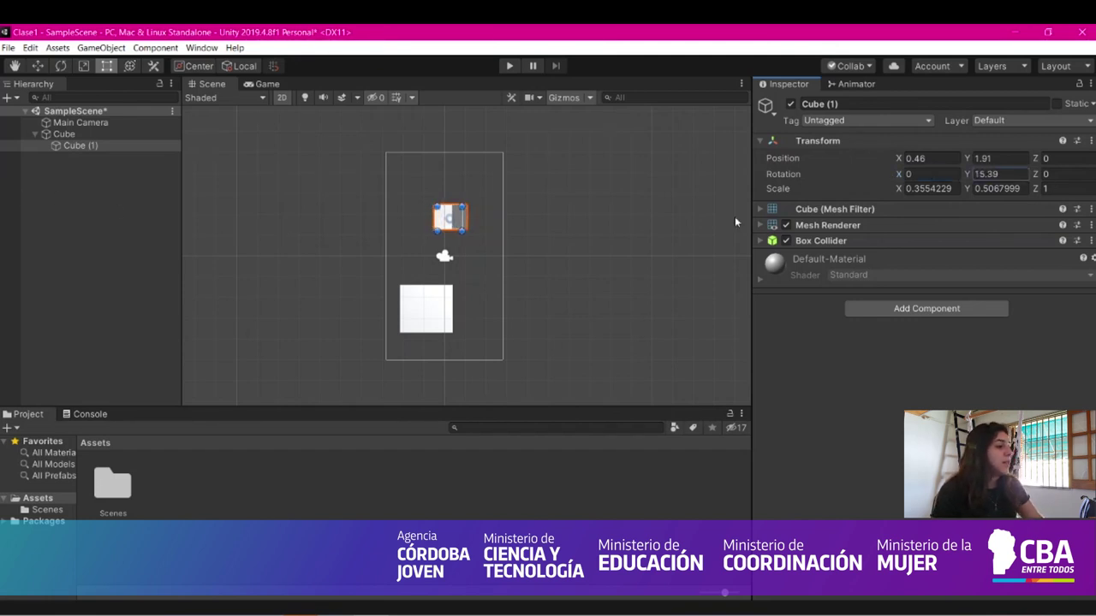
double_click(989, 174)
key("BackSpace")
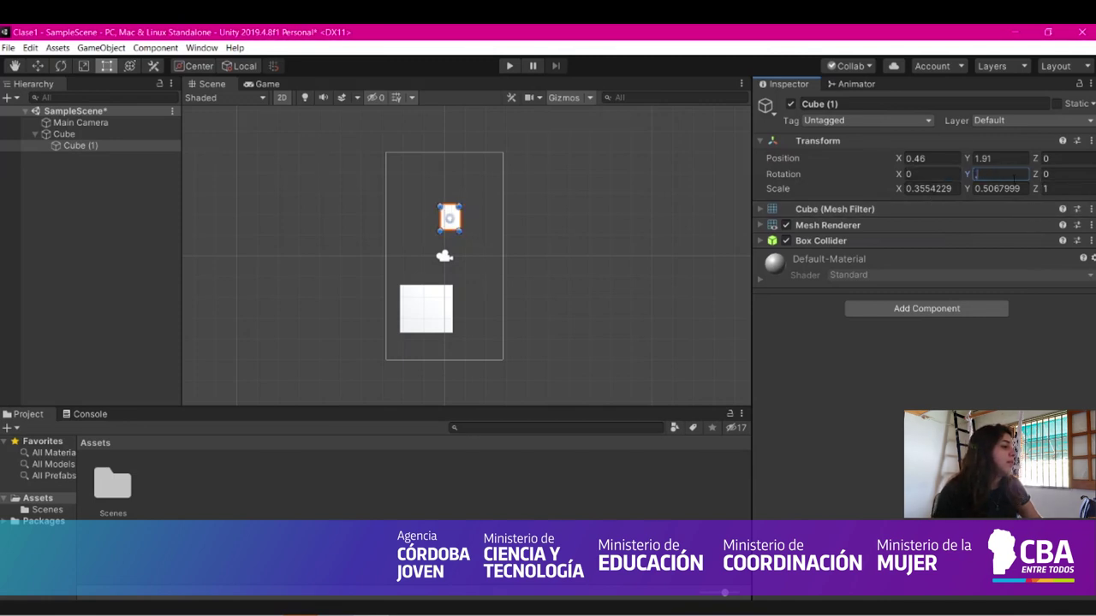
type("3")
key("BackSpace")
type("1")
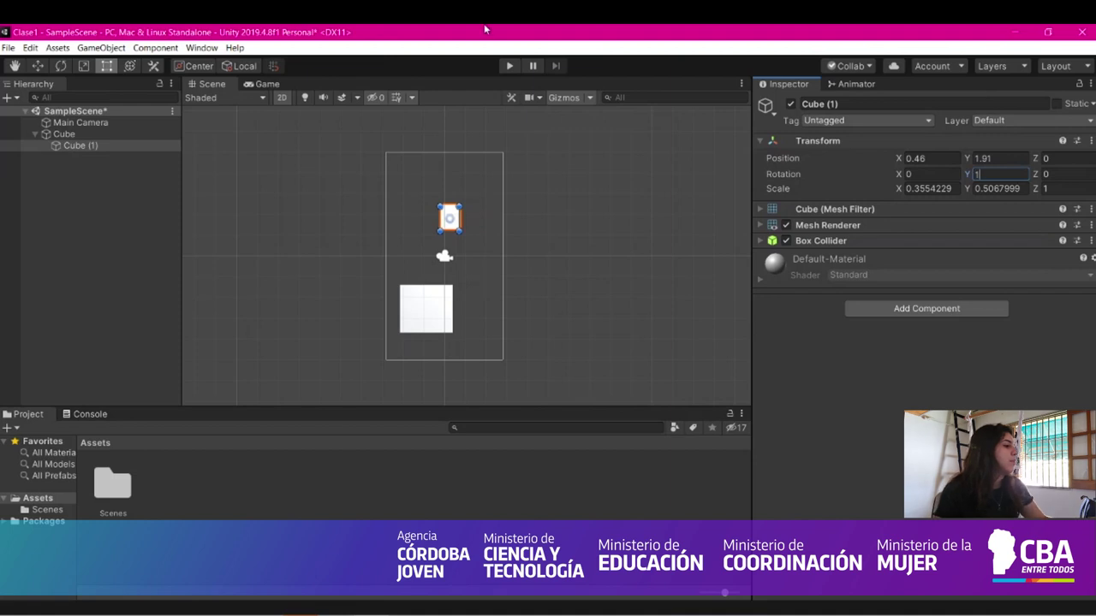
key("BackSpace")
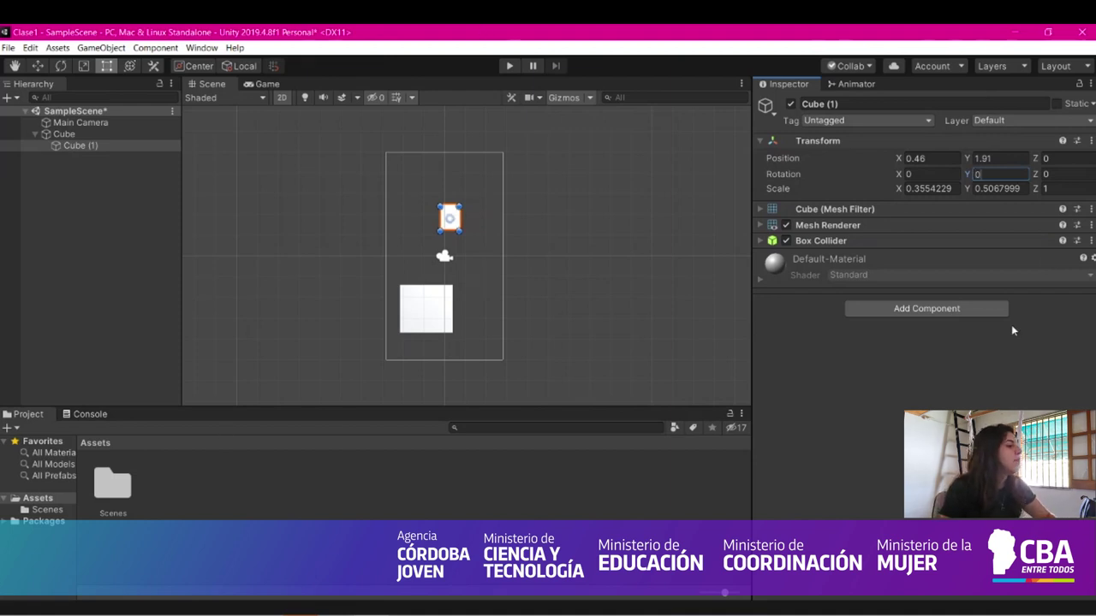
Step: Rotate the child cube around its Z axis to about 49.35 degrees
left_click(1045, 175)
left_click_drag(1034, 178, 1084, 184)
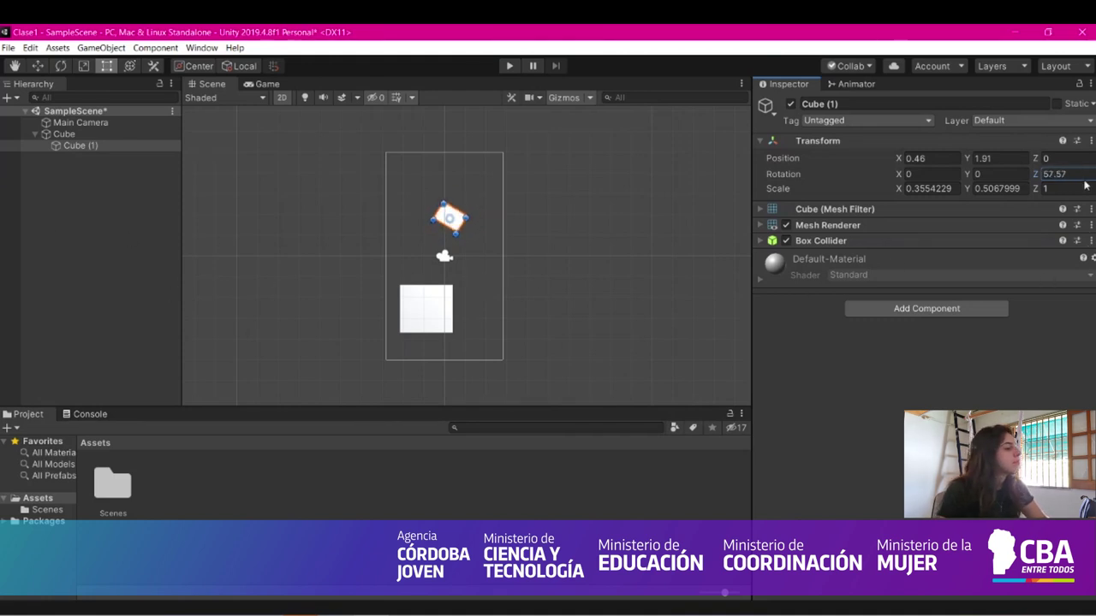
left_click(1001, 174)
left_click(1035, 176)
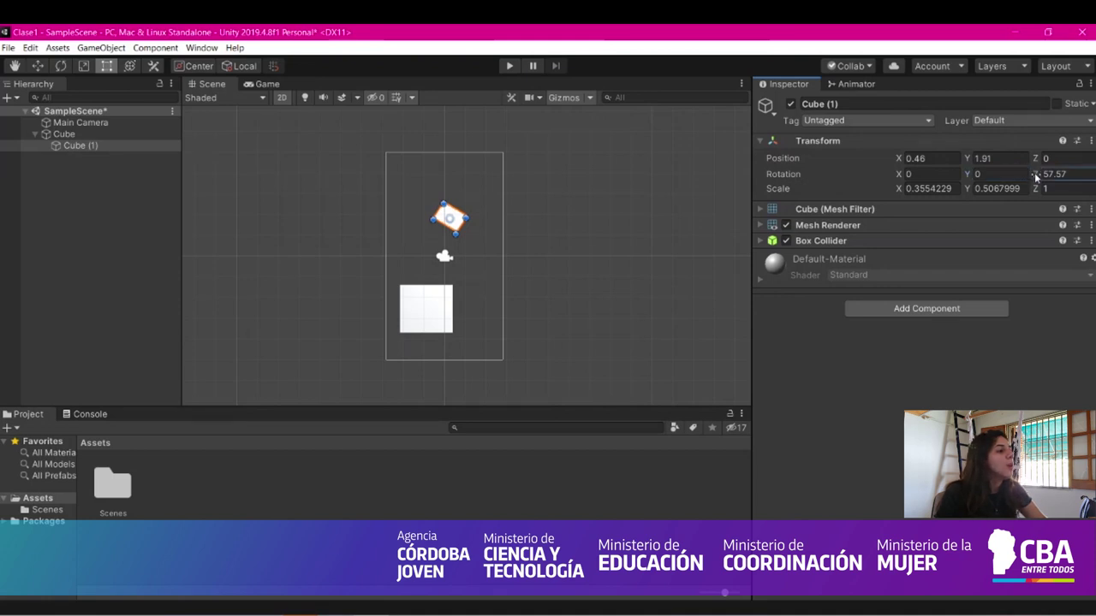
left_click_drag(1035, 175, 835, 199)
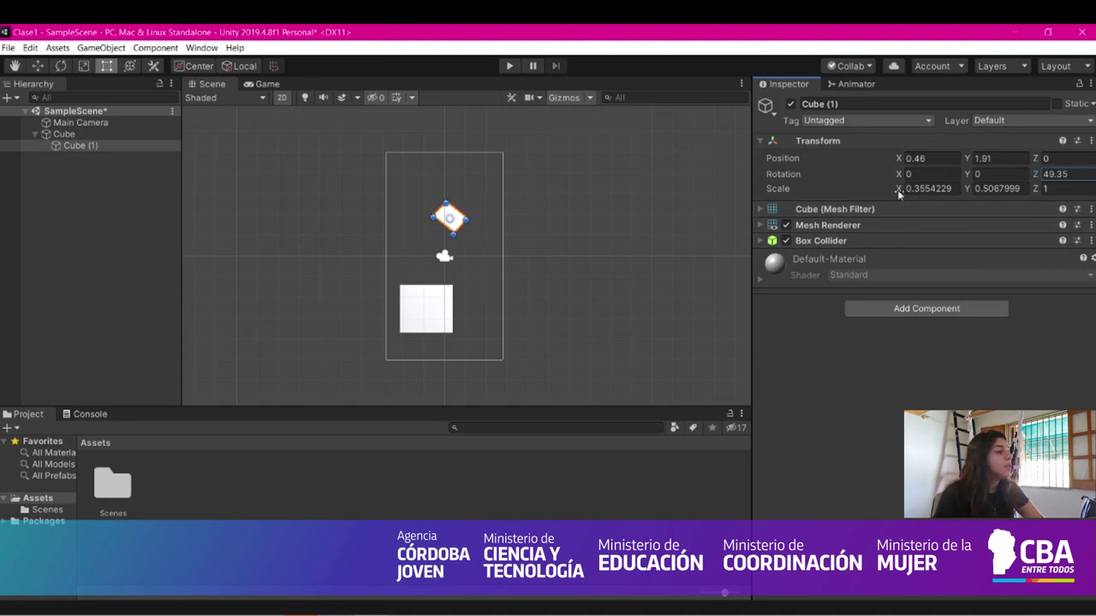
Step: Try several X scale values on the child cube, ending at 1.6
left_click(924, 188)
type("-5.6")
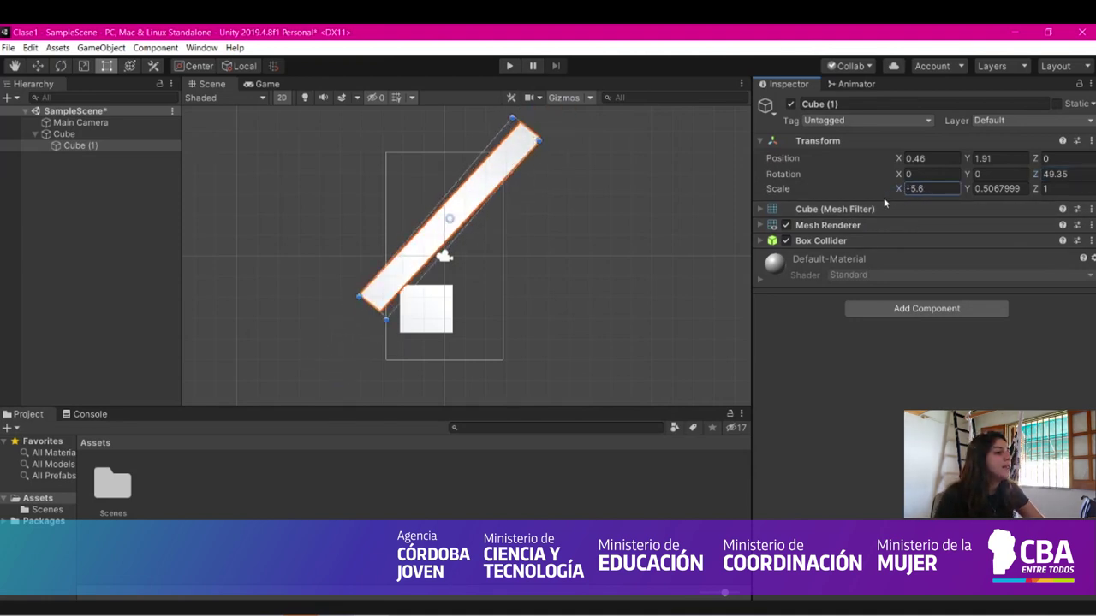
key("BackSpace")
key("BackSpace")
key("BackSpace")
key("BackSpace")
type("6.2")
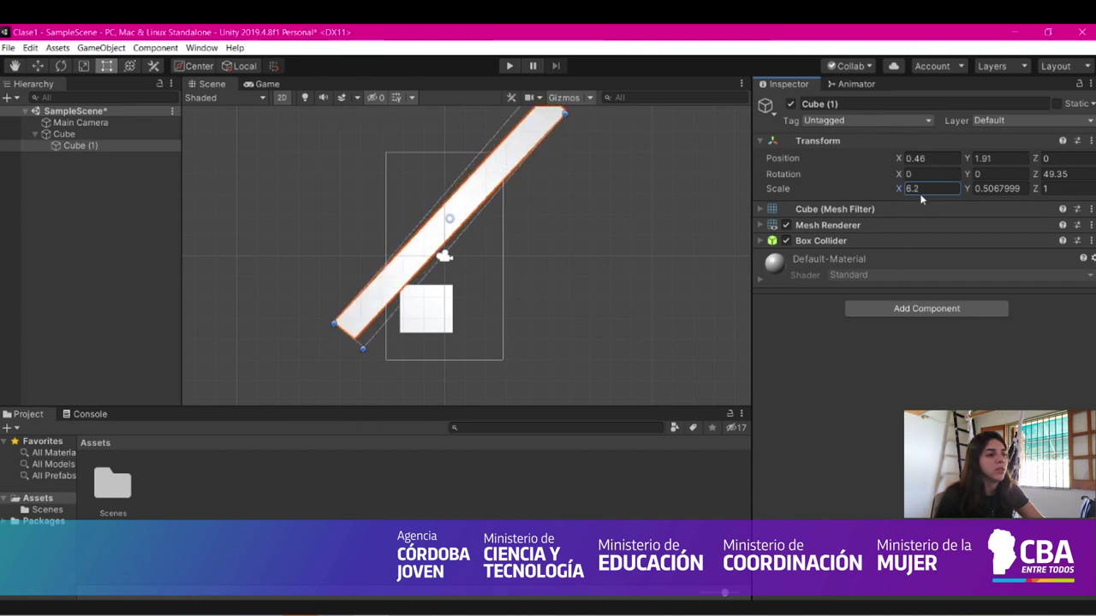
key("BackSpace")
key("BackSpace")
key("BackSpace")
type("2.7")
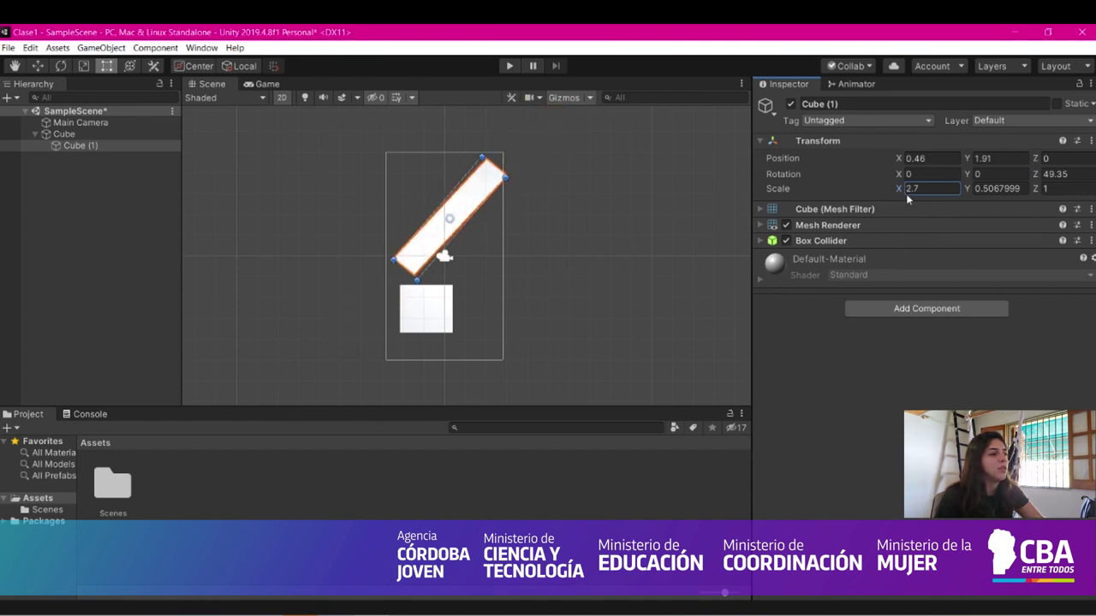
key("BackSpace")
type("1.6")
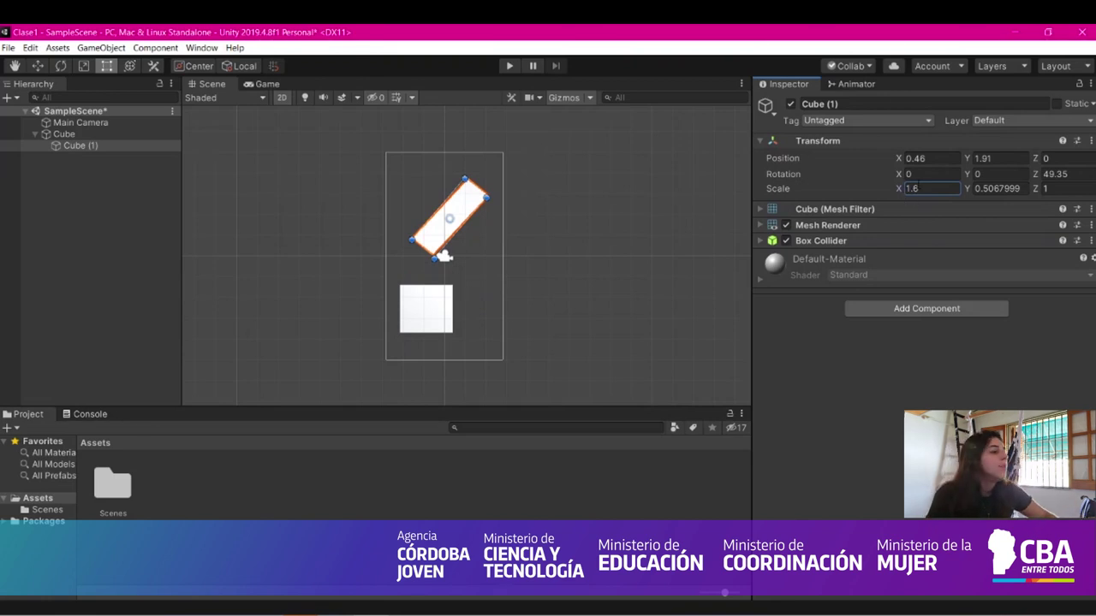
key("ctrl+a")
Step: Enlarge the child cube to a scale of about X 1.88, Y 2.03 and Z 0.92
left_click_drag(968, 195, 1013, 190)
left_click(1061, 189)
type("1.91")
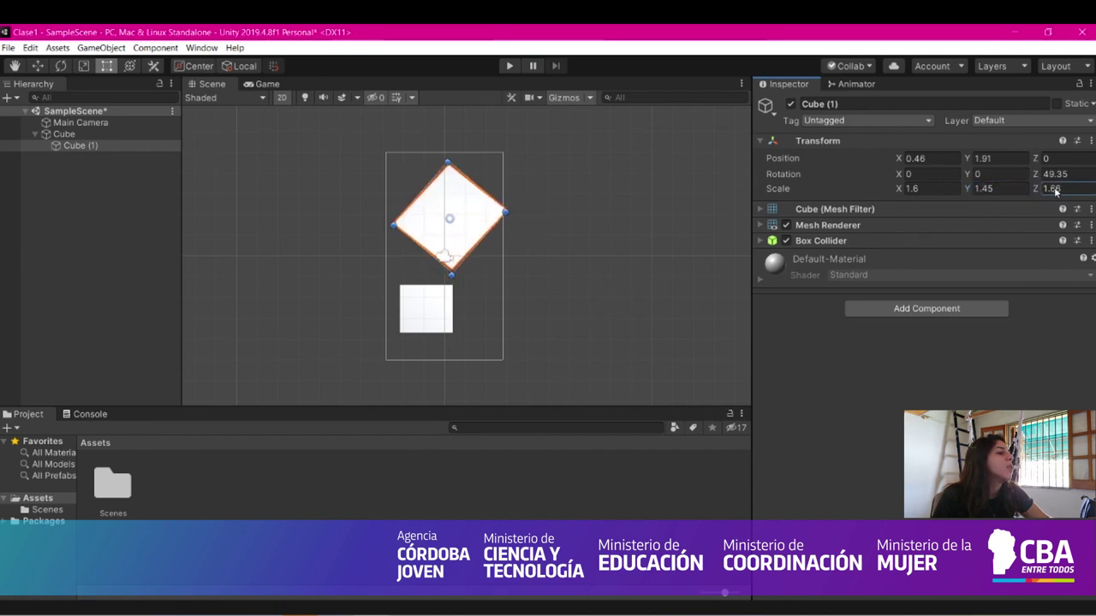
key("BackSpace")
key("BackSpace")
key("BackSpace")
key("BackSpace")
type("0.92")
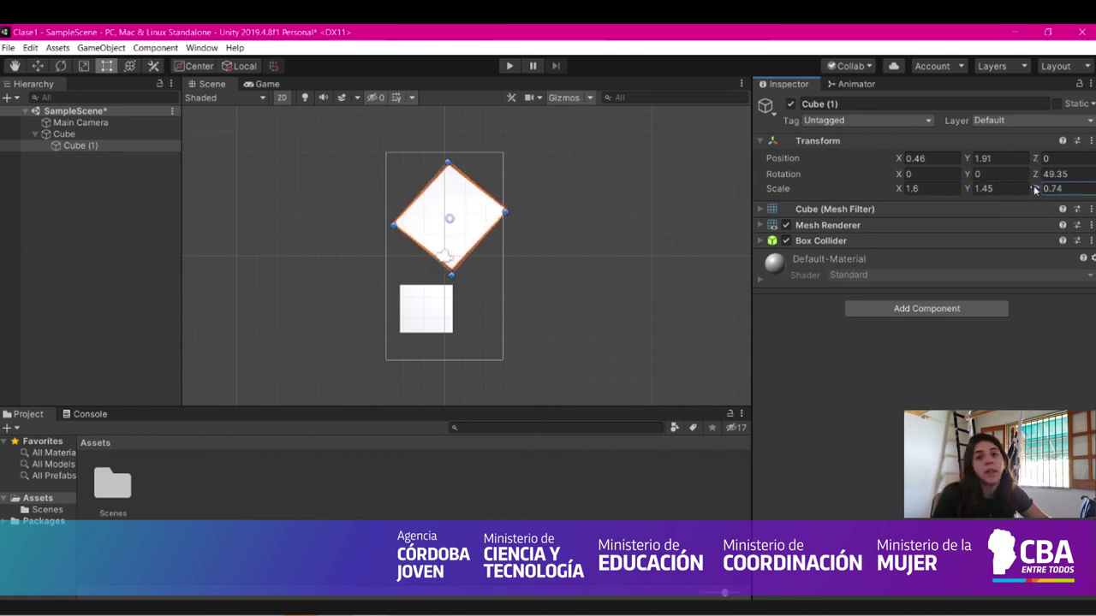
left_click_drag(968, 188, 913, 188)
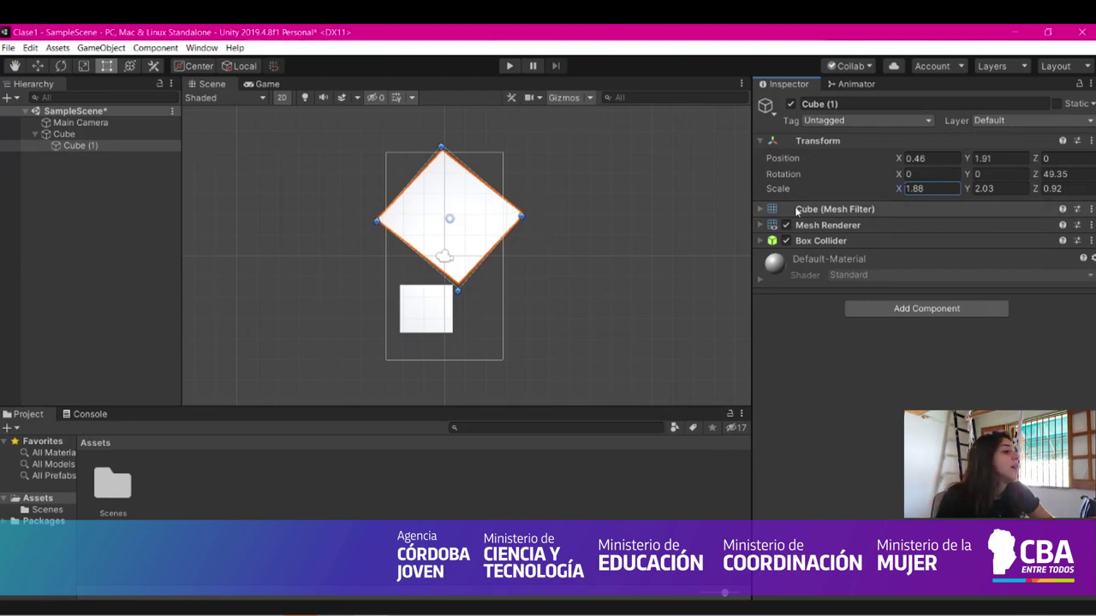
Step: Collapse the child cube's Transform and look at its Mesh Filter and Mesh Renderer settings
left_click(760, 142)
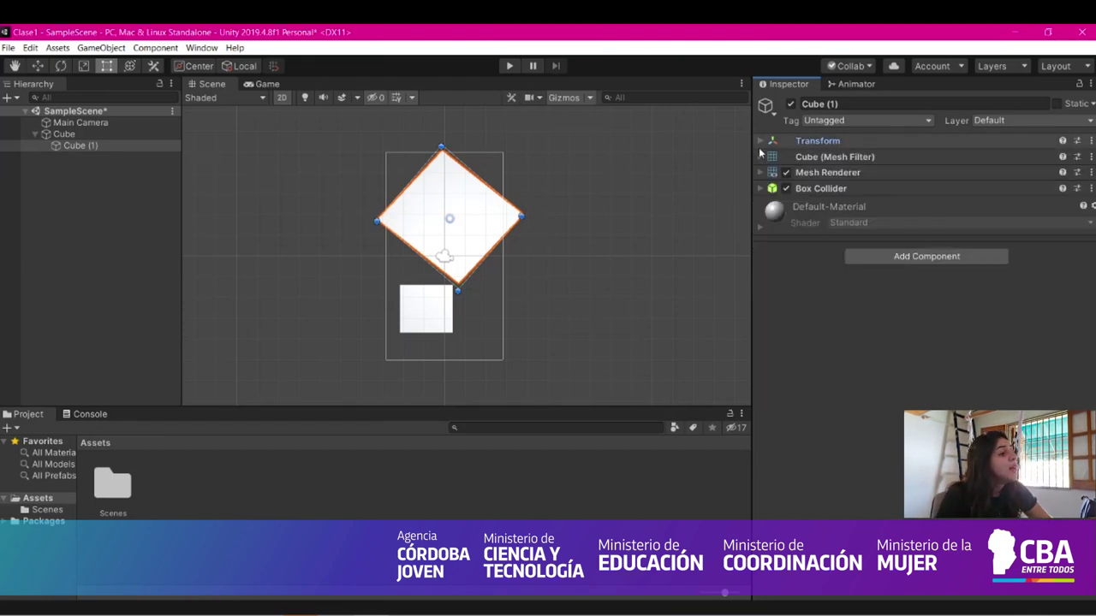
left_click(760, 157)
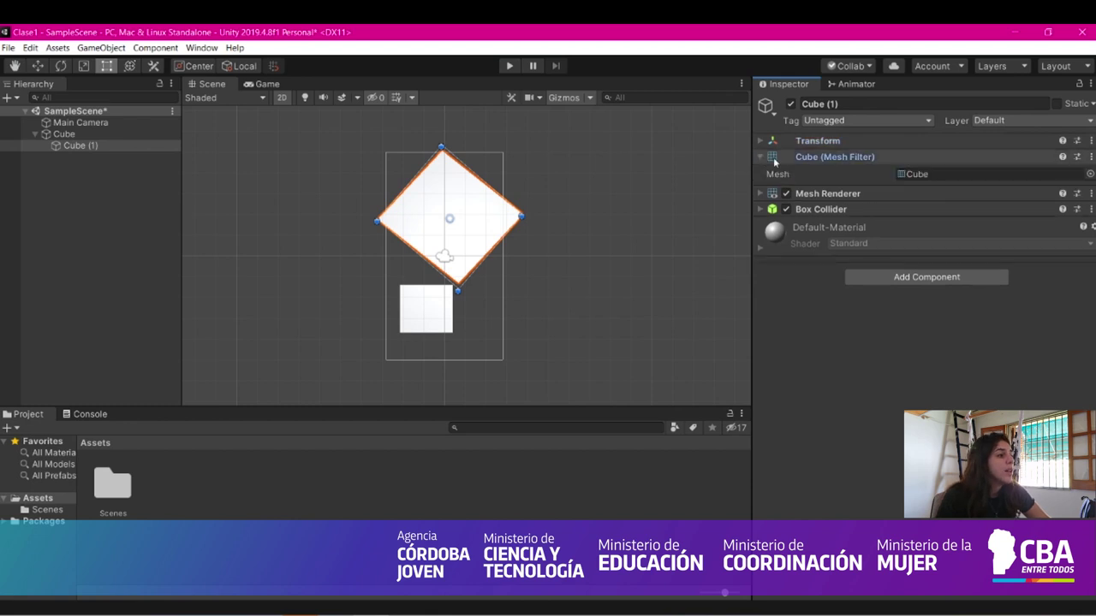
left_click(759, 157)
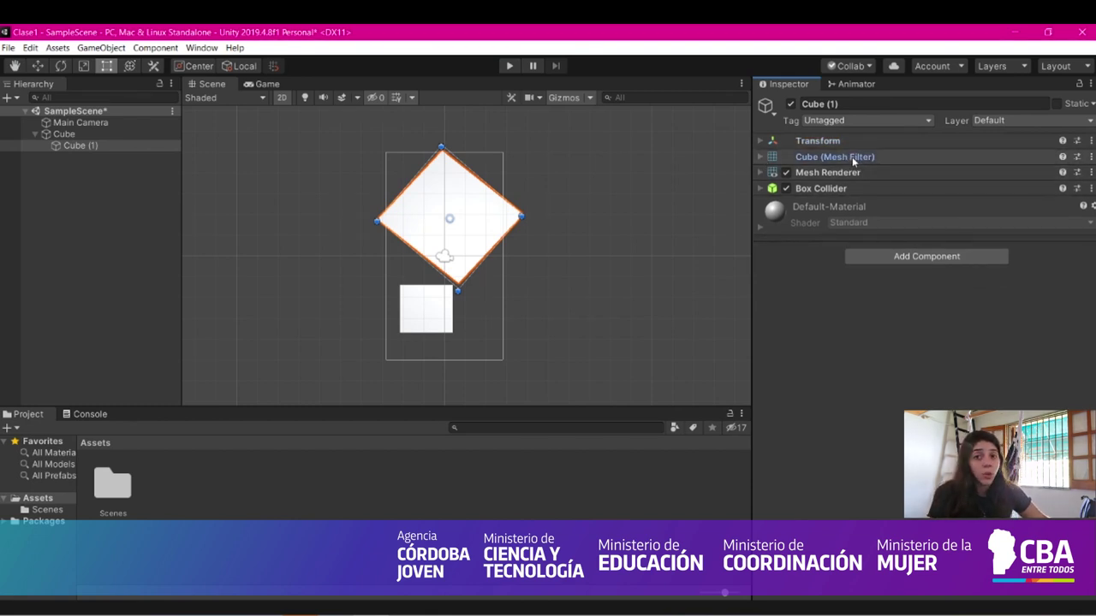
left_click(760, 175)
left_click(760, 175)
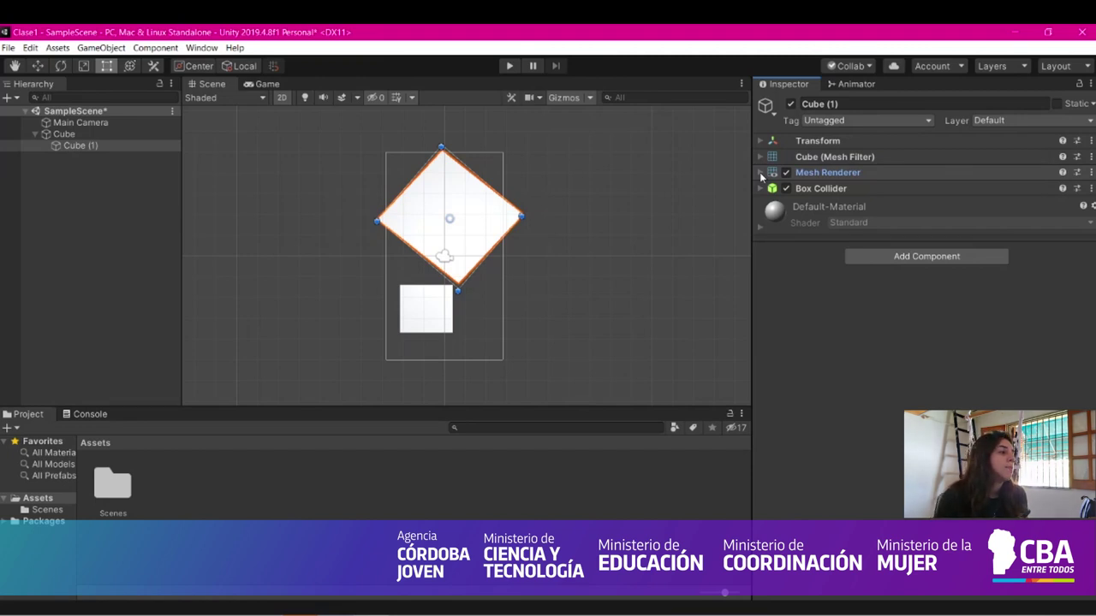
Step: Turn on collider editing for the child cube's Box Collider and switch the scene to a 3D view to inspect it
left_click(761, 189)
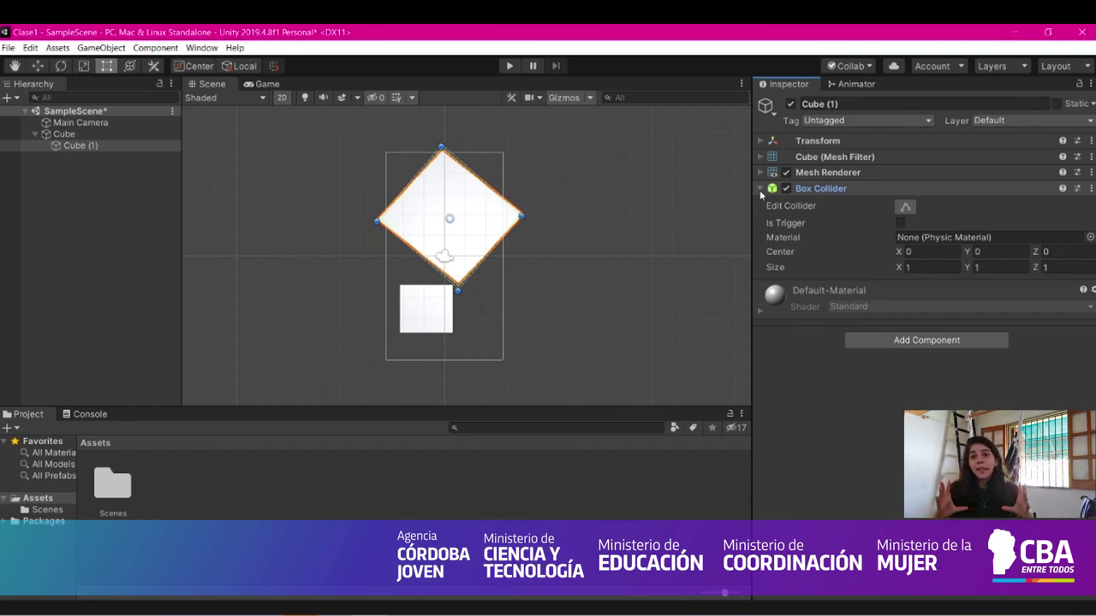
left_click(905, 206)
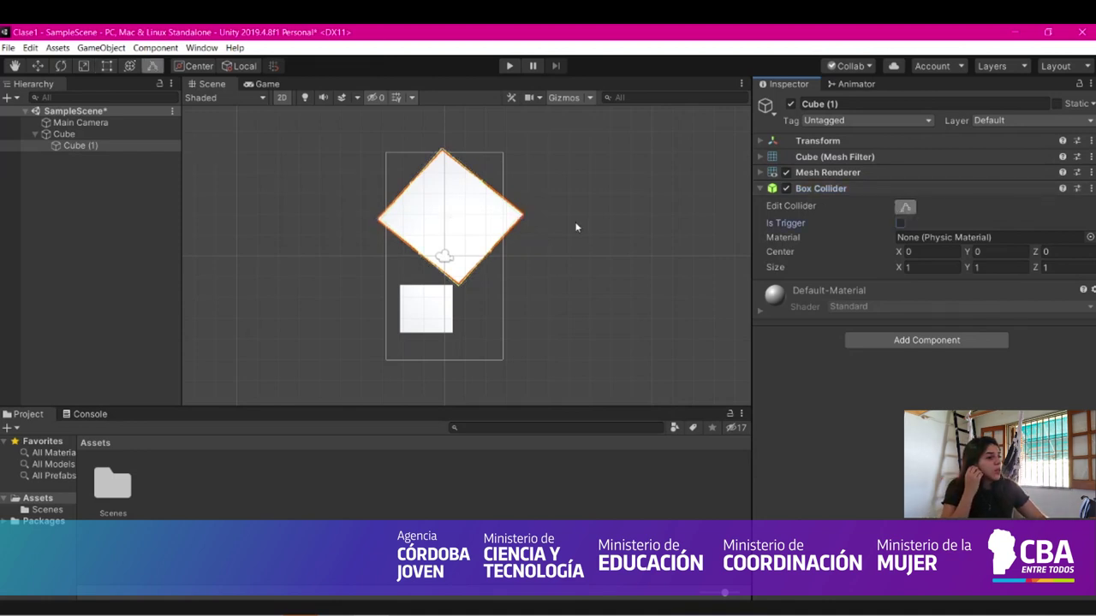
left_click(282, 96)
left_click_drag(479, 278, 507, 280, "alt")
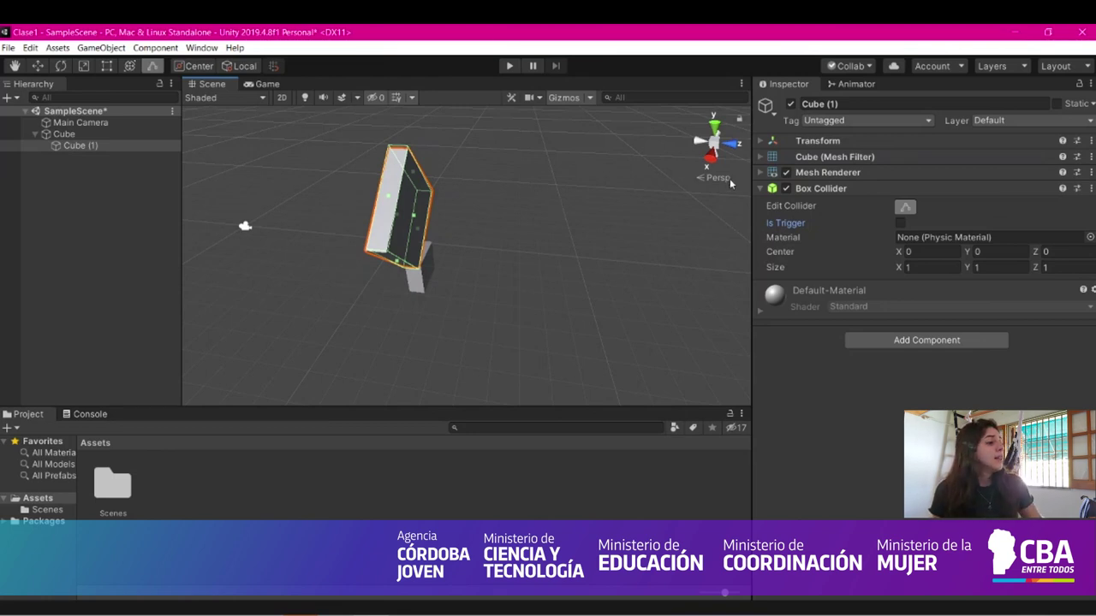
left_click(761, 191)
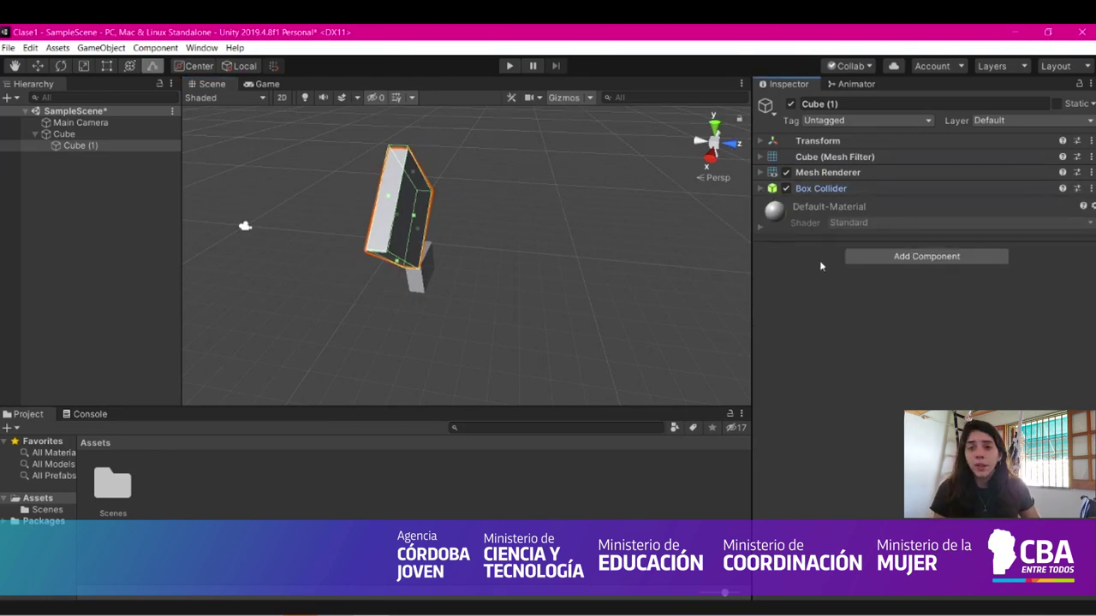
Step: Add a Rigidbody component to the child cube
left_click(876, 260)
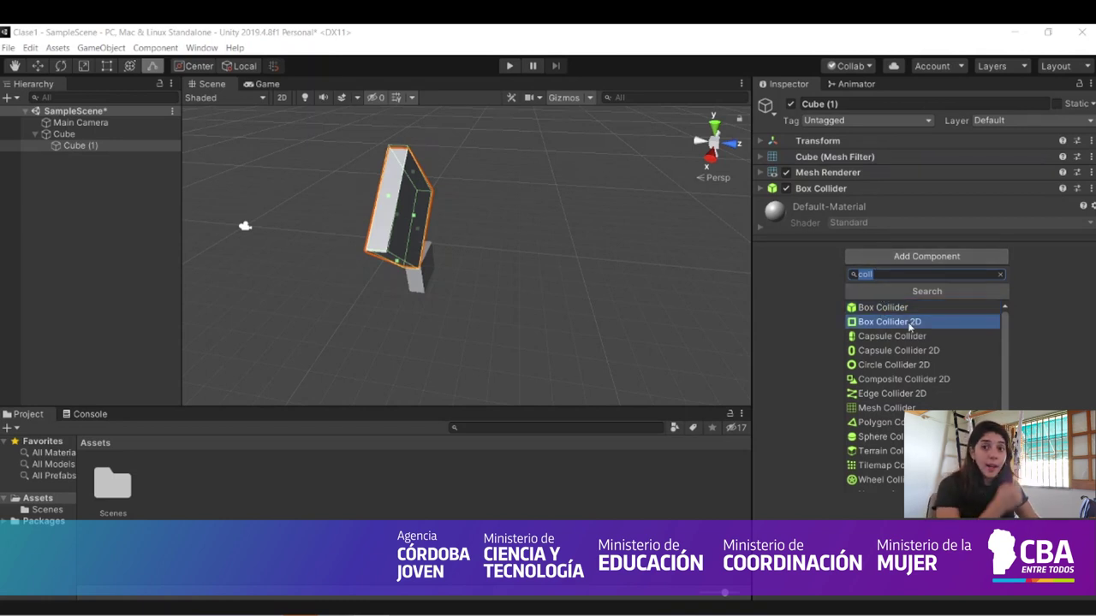
type("rigi")
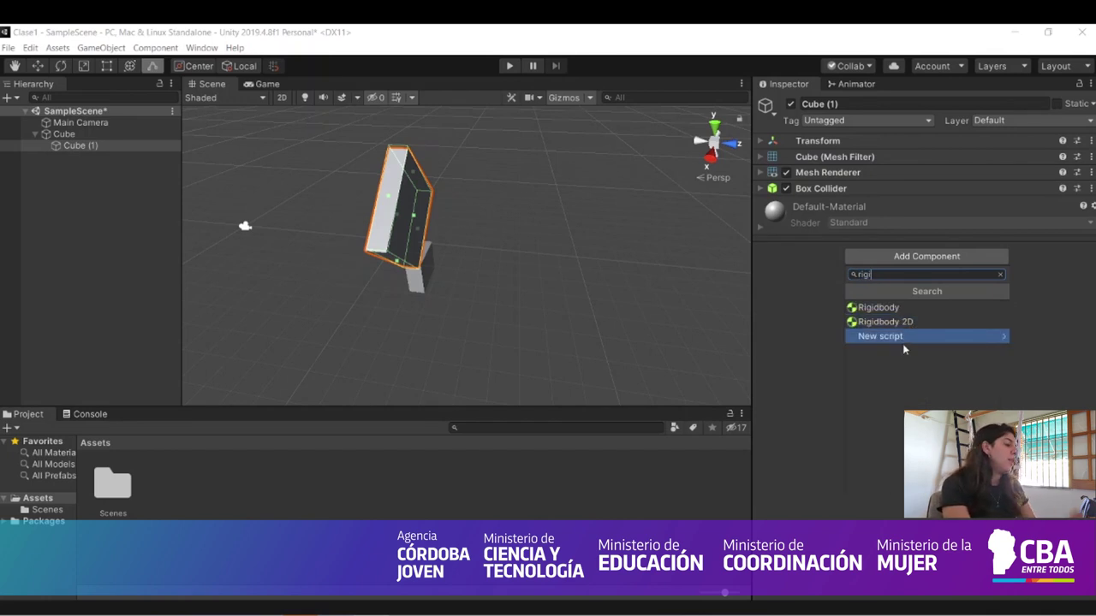
left_click(880, 307)
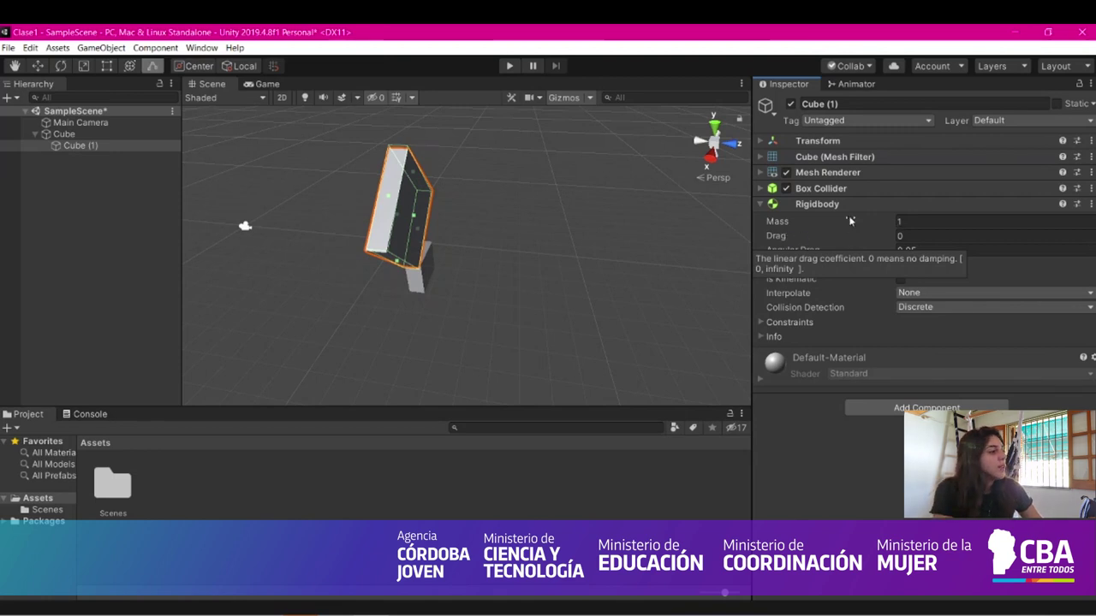
Step: Review the Rigidbody's Mass, Drag and Collision Detection settings
left_click(908, 220)
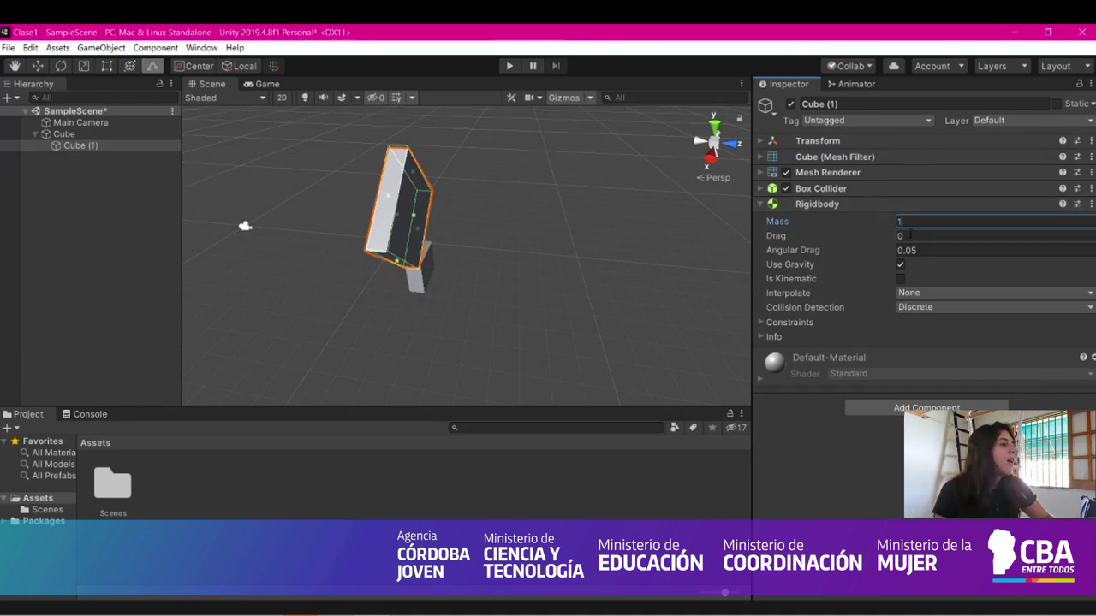
left_click(910, 236)
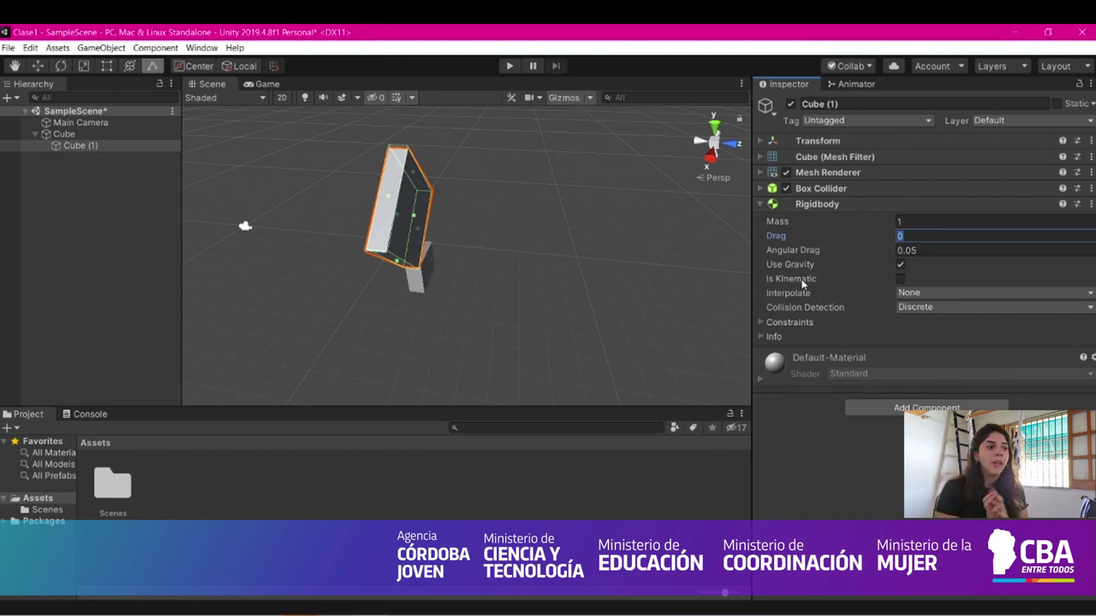
left_click(911, 309)
left_click(911, 310)
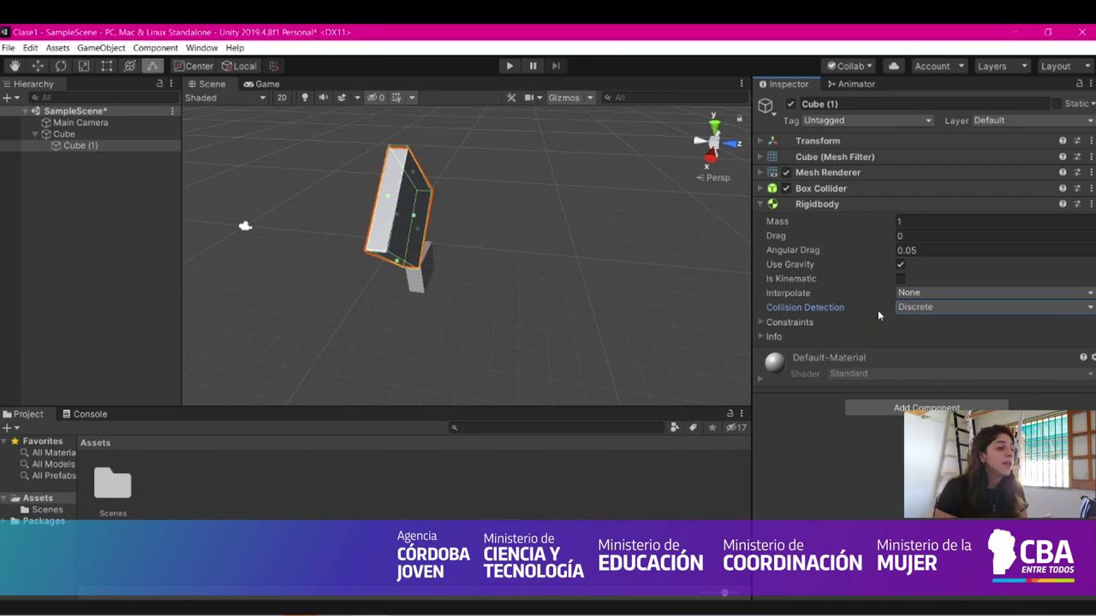
Step: Review the Rigidbody's Constraints and Info settings, and collapse the component
left_click(809, 323)
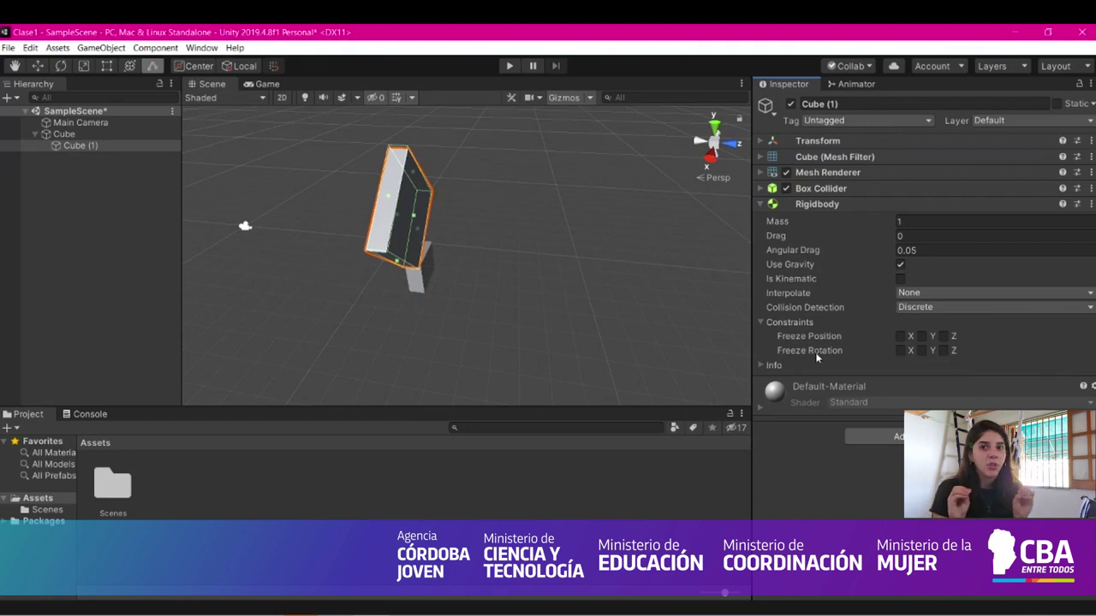
left_click(766, 367)
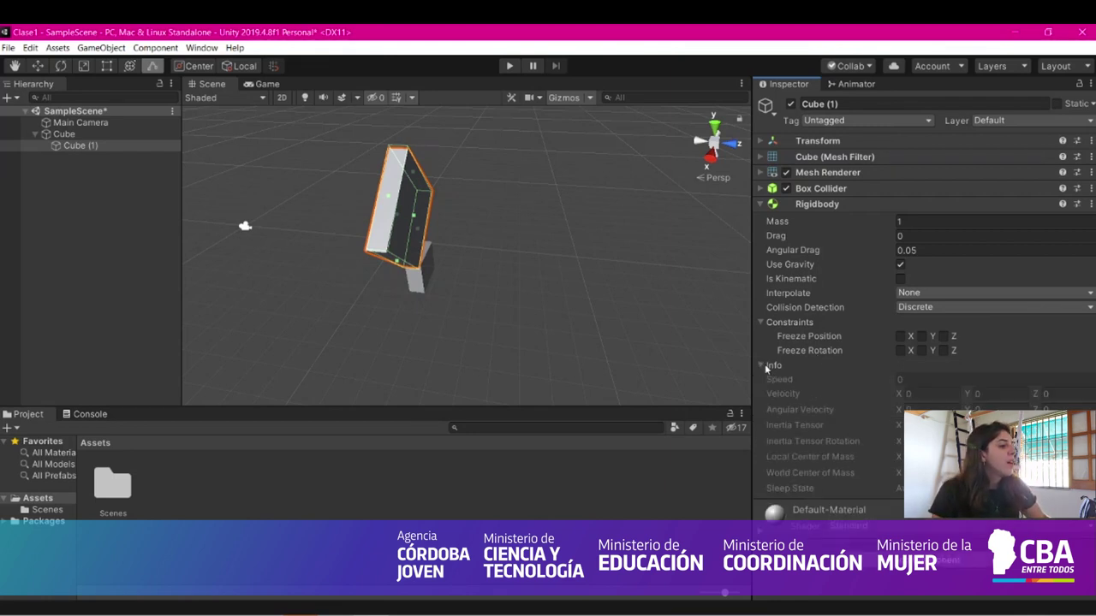
left_click(764, 365)
left_click(759, 322)
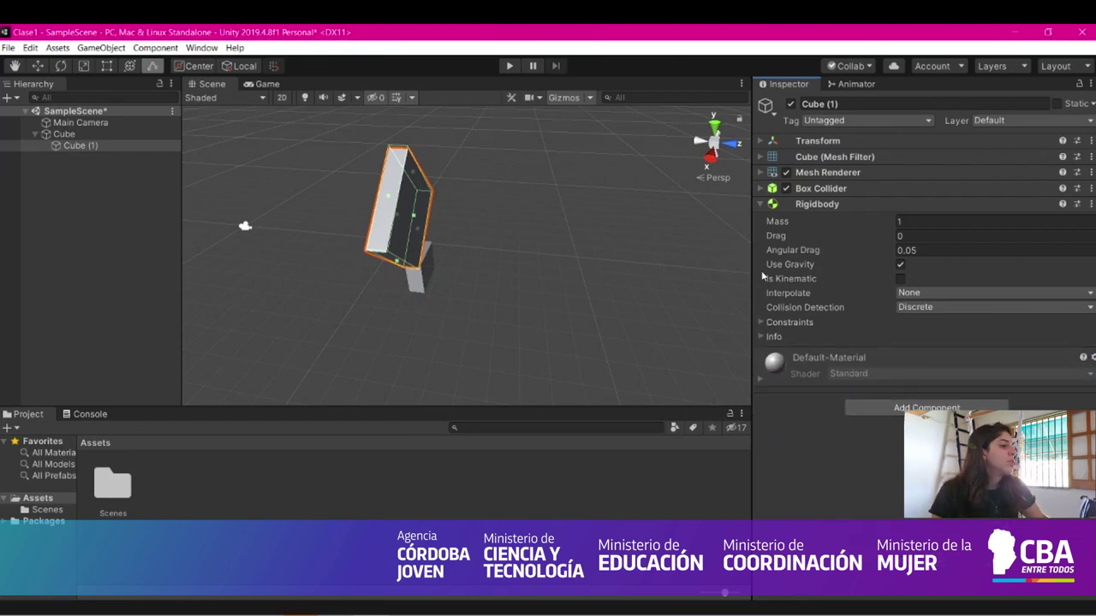
left_click(761, 205)
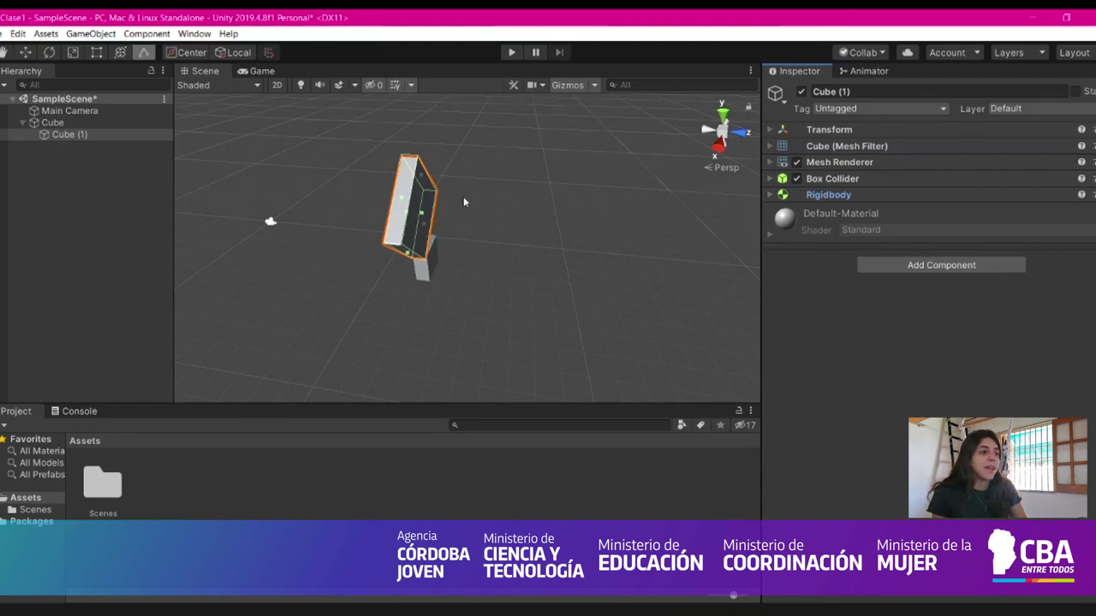
Step: Preview the two cubes in the Game view and return to the Scene view
scroll(294, 205, "down", 1)
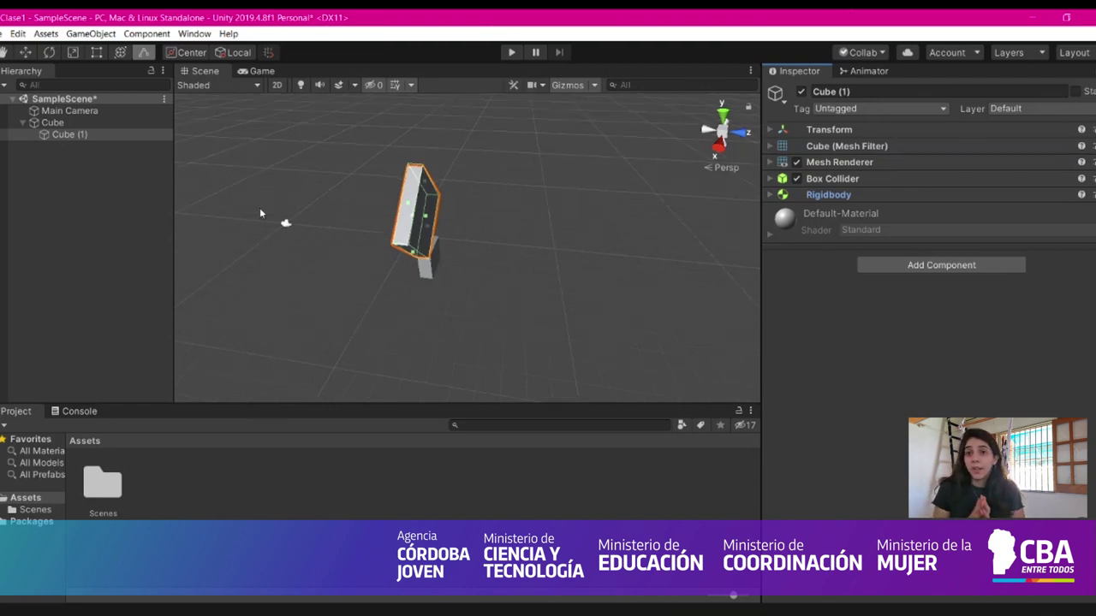
left_click(257, 71)
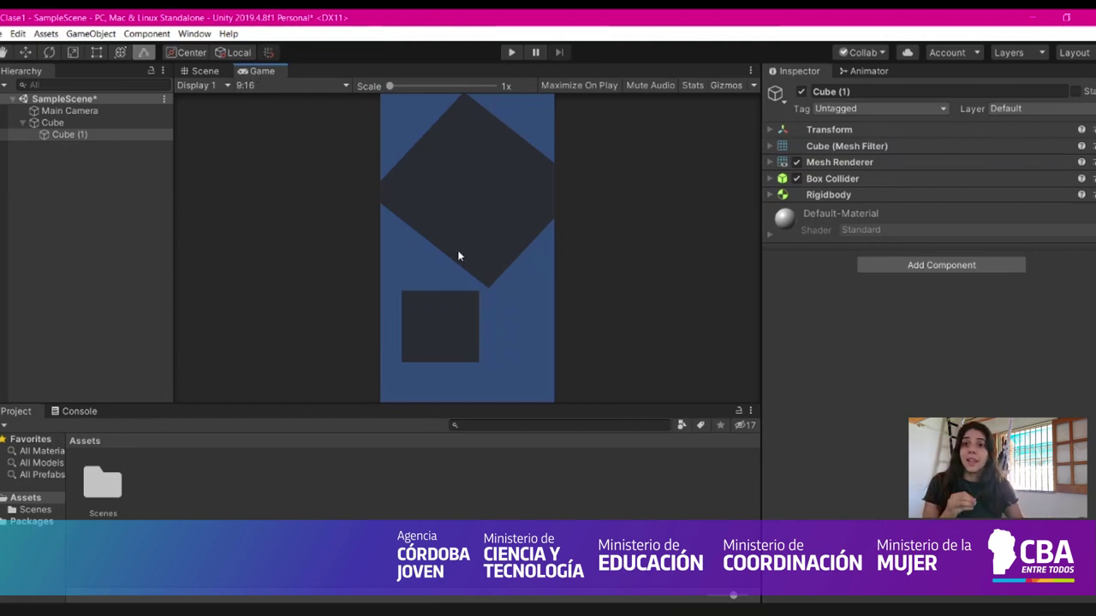
left_click(204, 71)
Step: Add a directional light to SampleScene
left_click(69, 134)
right_click(68, 172)
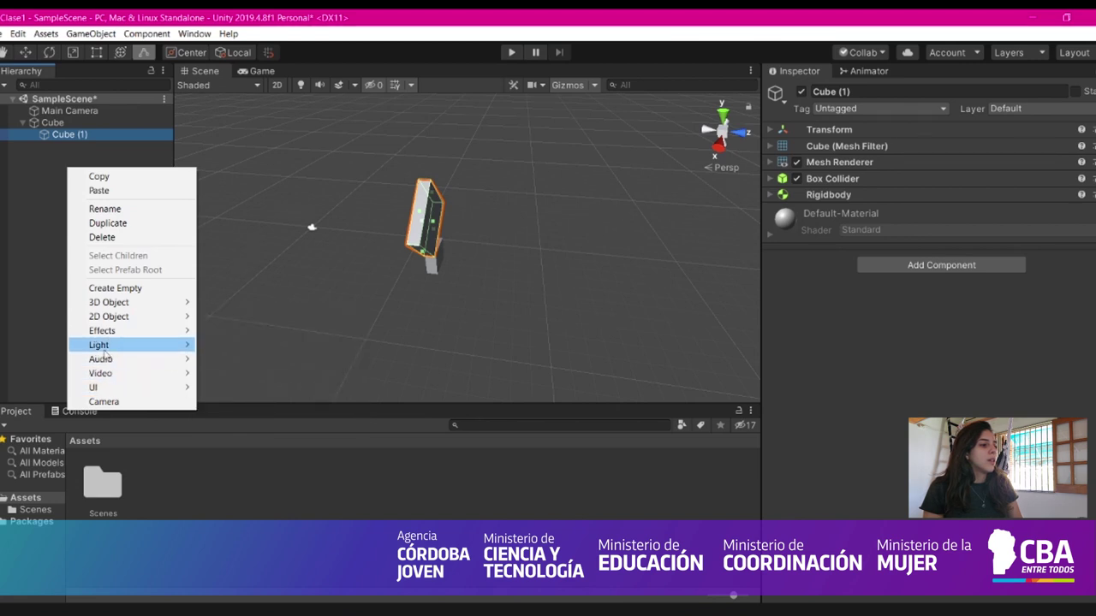
mouse_move(137, 346)
left_click(244, 346)
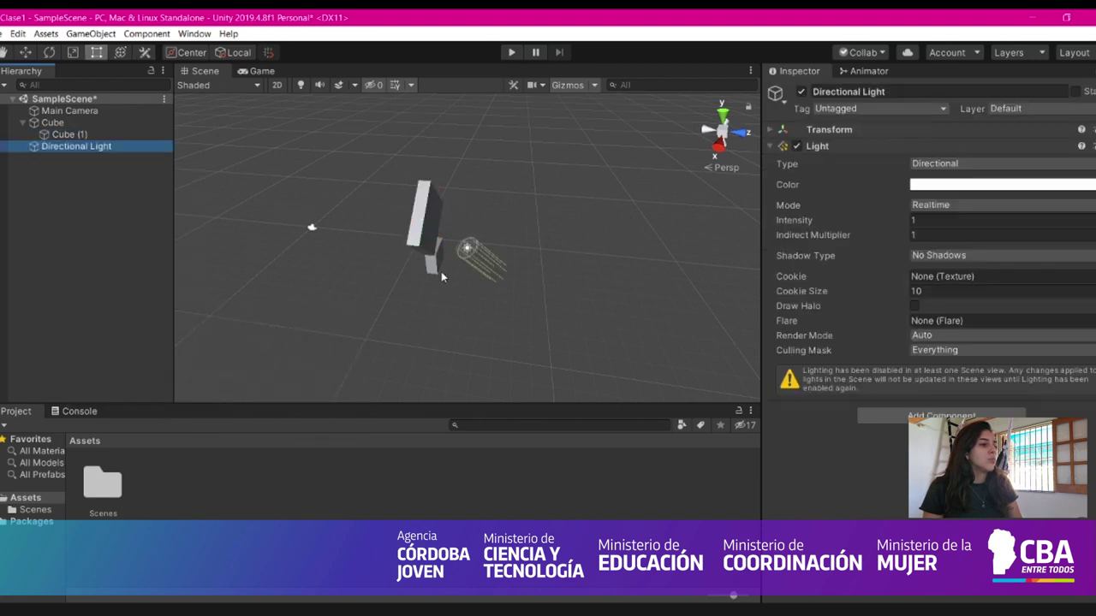
Step: Move the directional light away from the cubes to a spot above the camera using the Move tool
mouse_move(464, 245)
left_mouse_down()
mouse_move(254, 139)
mouse_move(447, 247)
left_mouse_up()
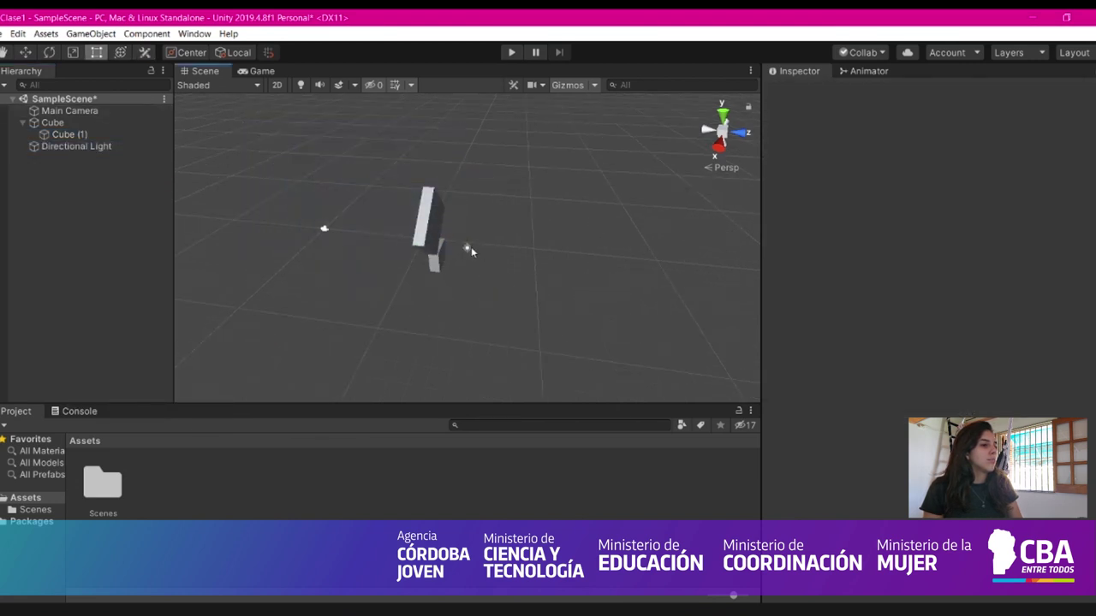
left_click(469, 248)
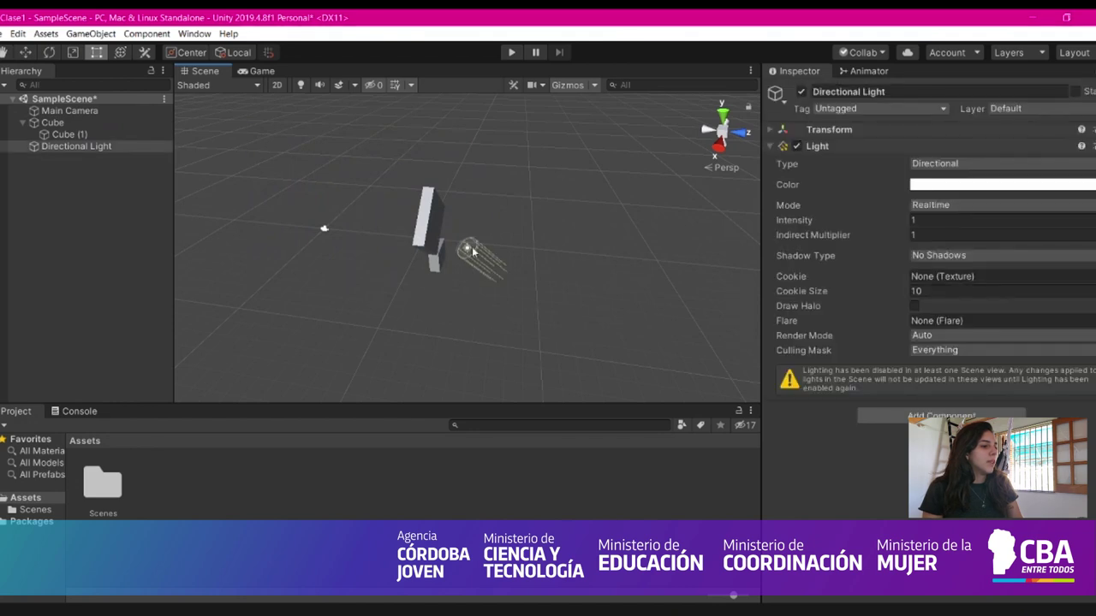
left_click_drag(464, 248, 308, 190)
key("w")
left_click(469, 250)
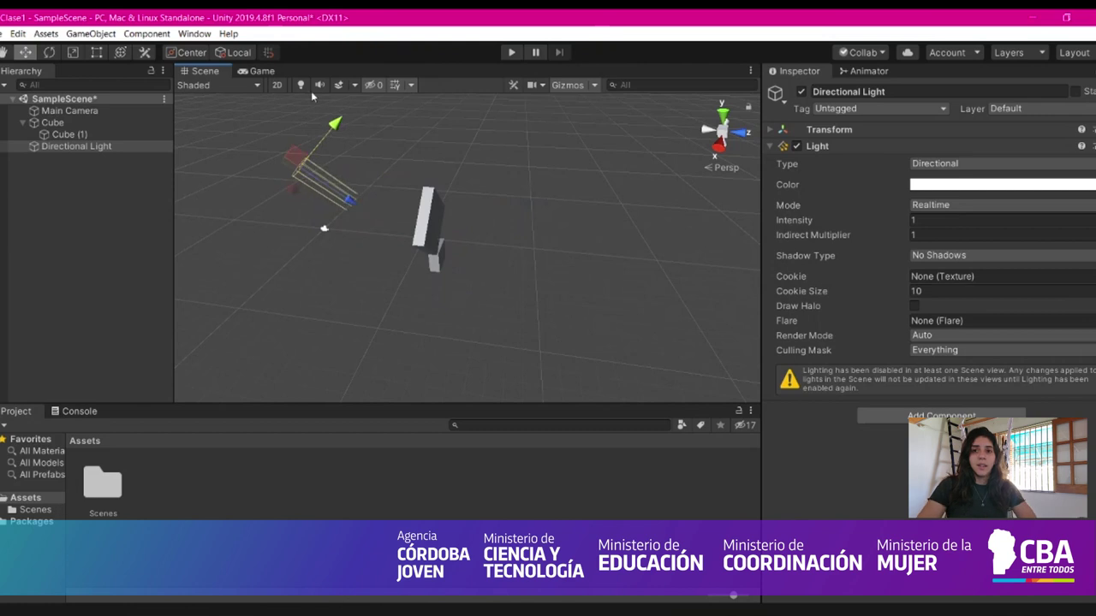
Step: Check the lit cubes in the Game view and look at the directional light's Transform values
left_click(264, 72)
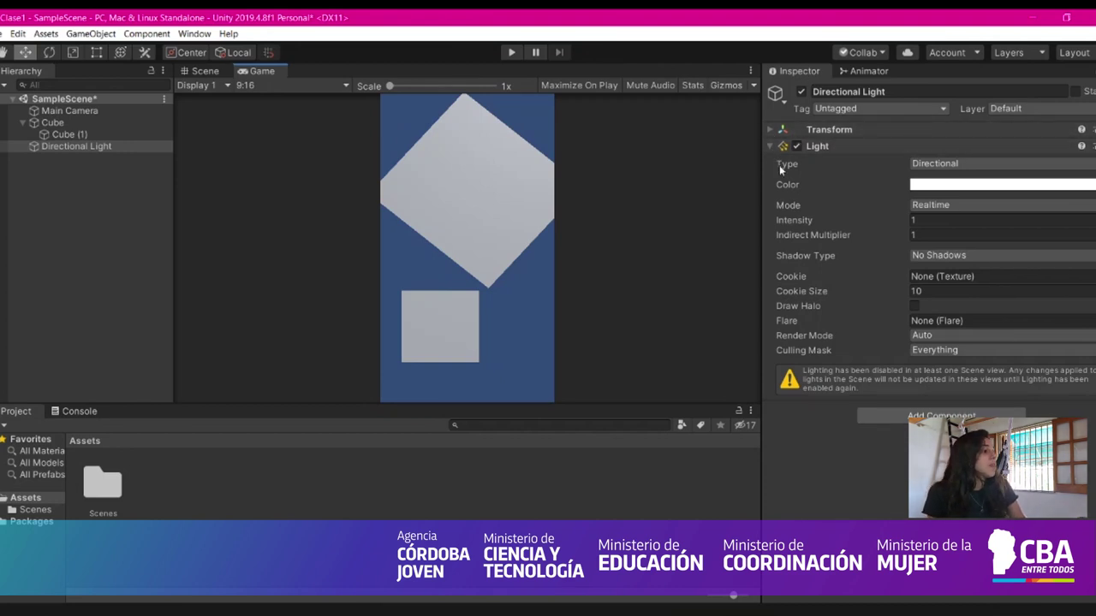
left_click(769, 129)
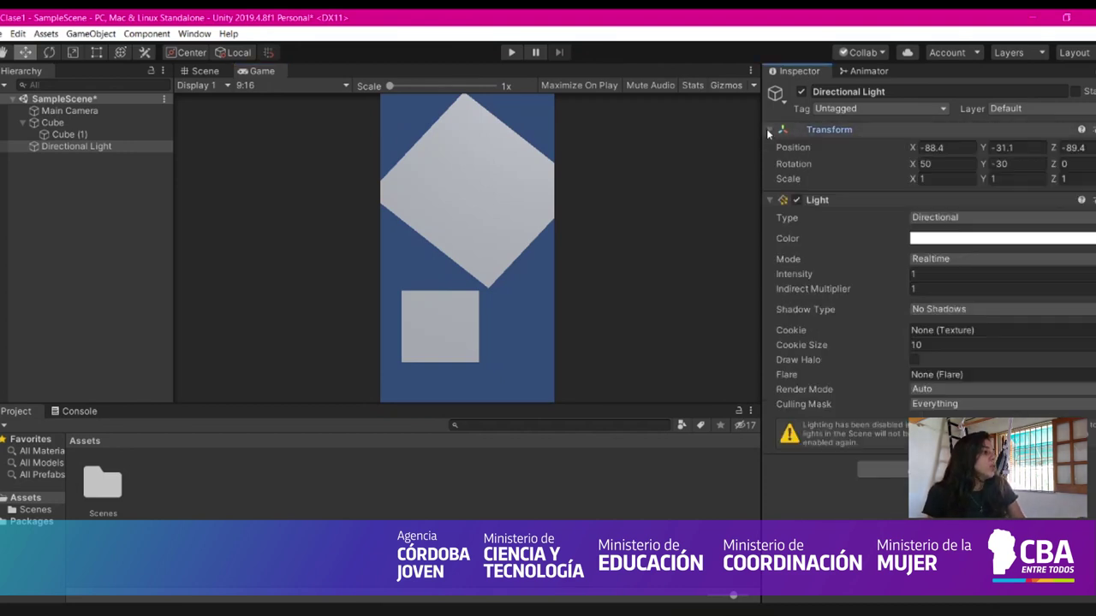
left_click(769, 130)
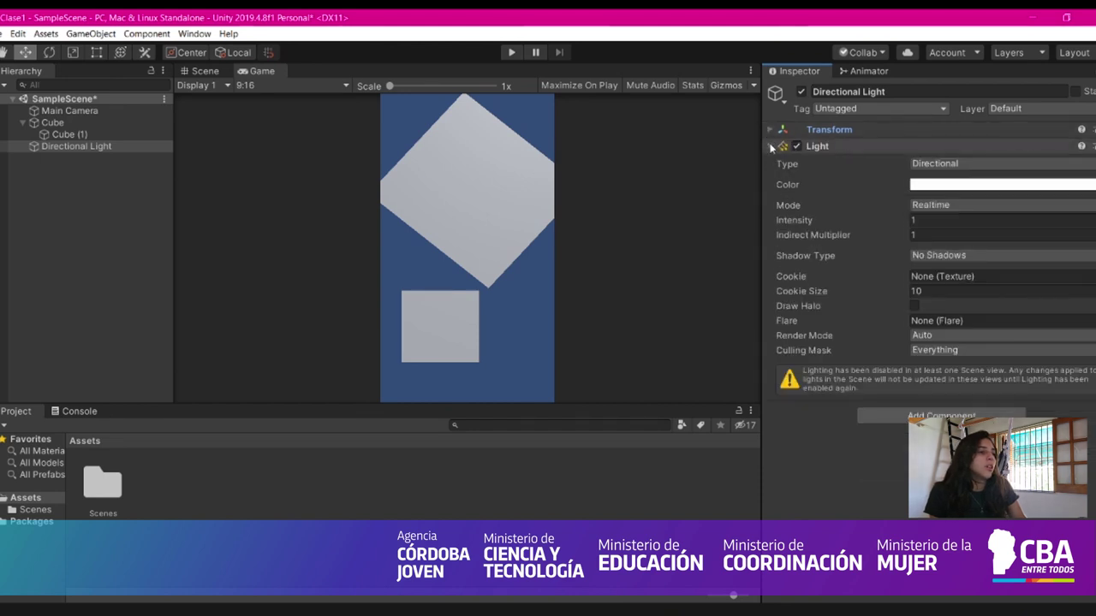
Step: Set the directional light's color to orange, FFA307, after trying red
left_click(962, 186)
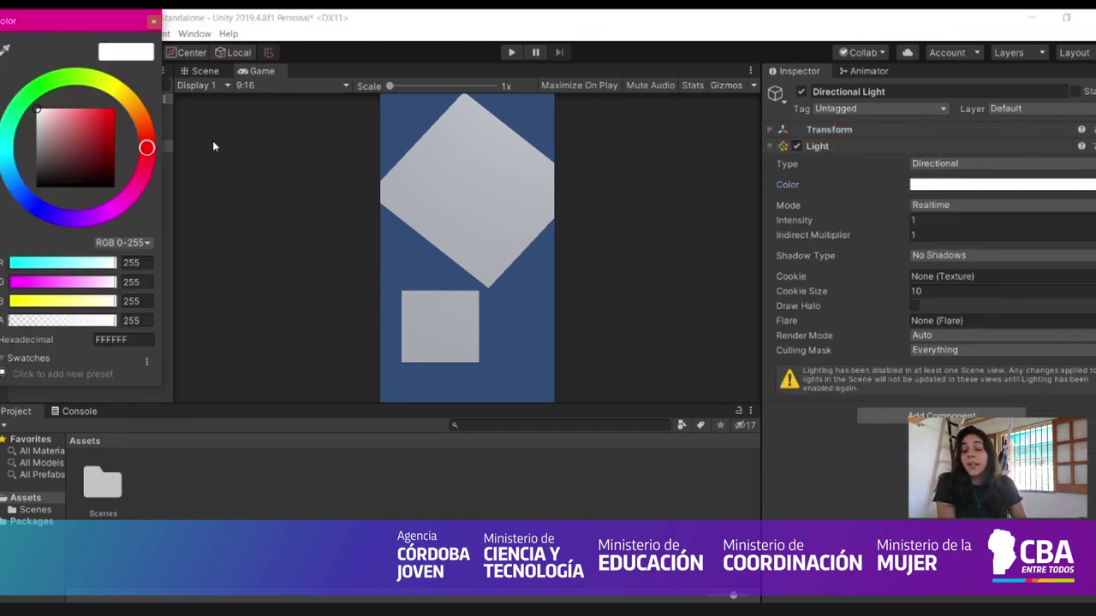
left_click(104, 138)
left_click(113, 112)
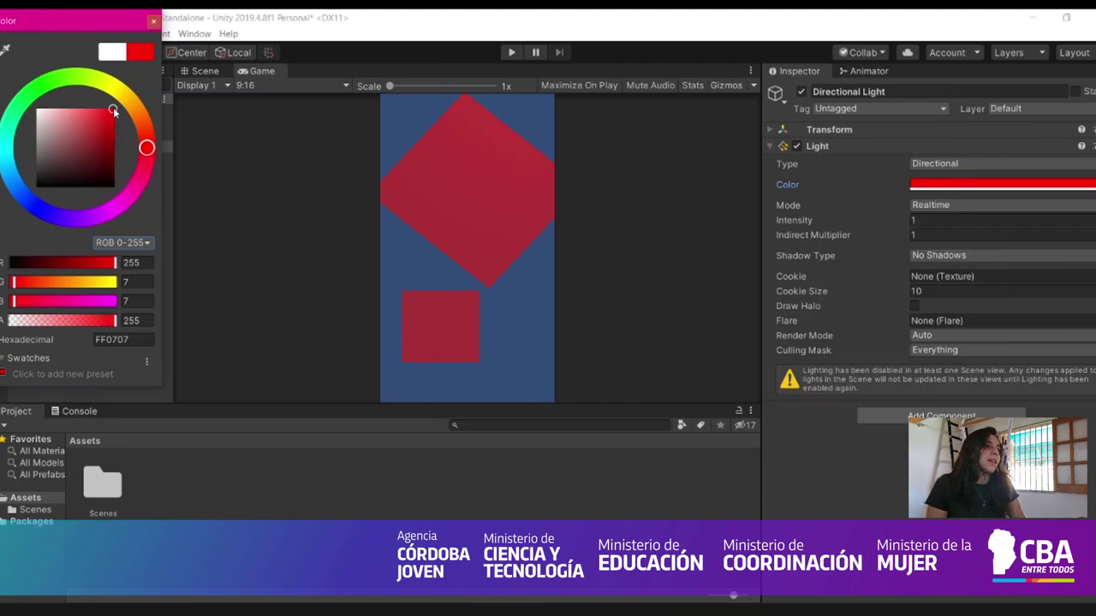
left_click_drag(43, 213, 137, 109)
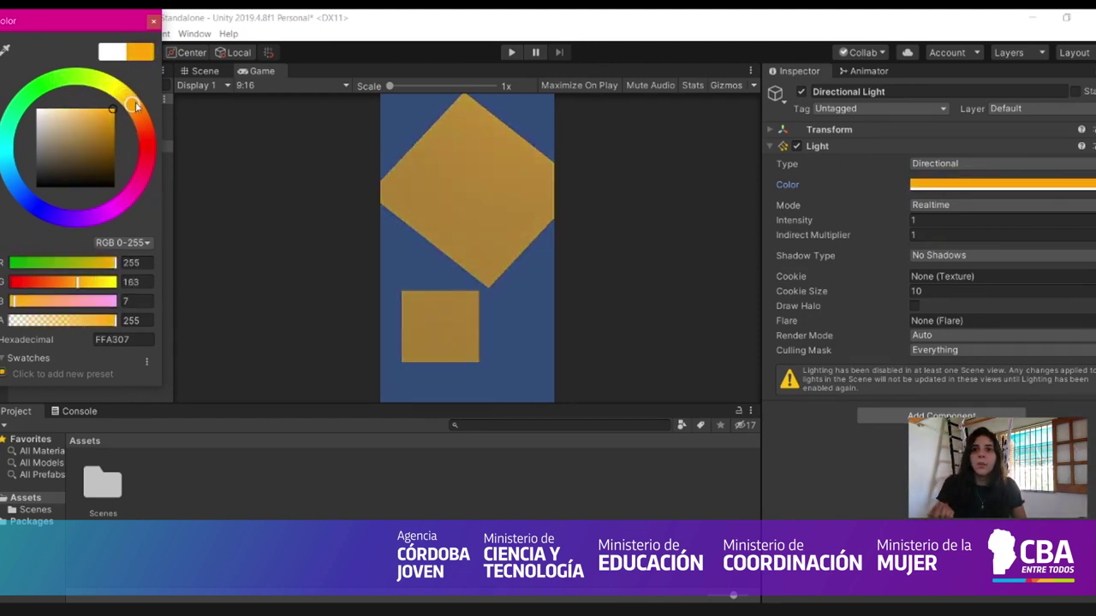
left_click(153, 19)
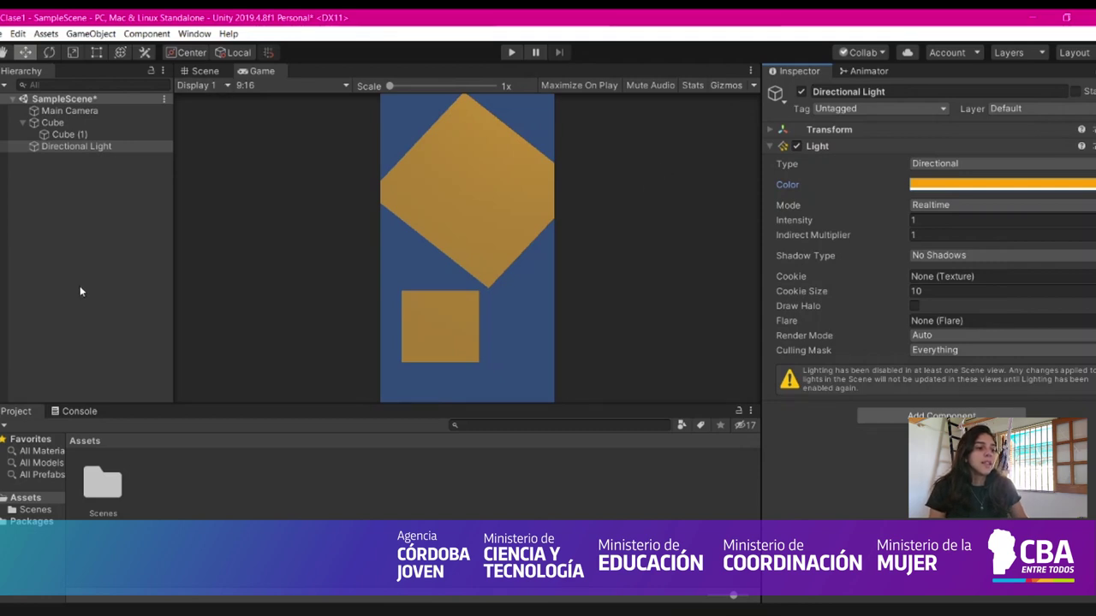
Step: Collapse the project's Favorites, look inside the Scenes folder and return to the Assets folder
left_click(8, 418)
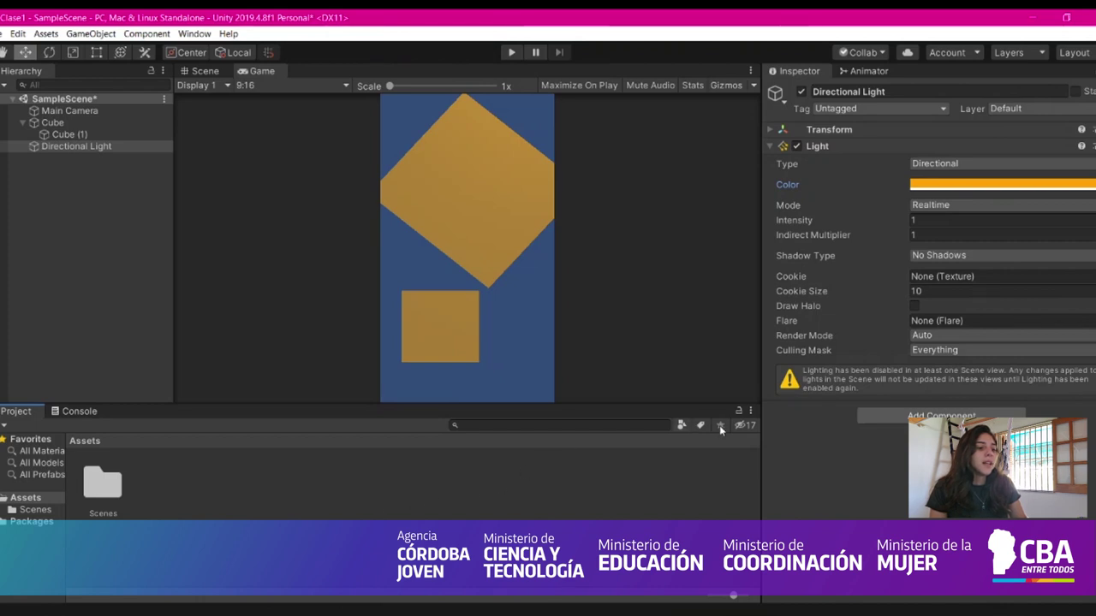
left_click(4, 439)
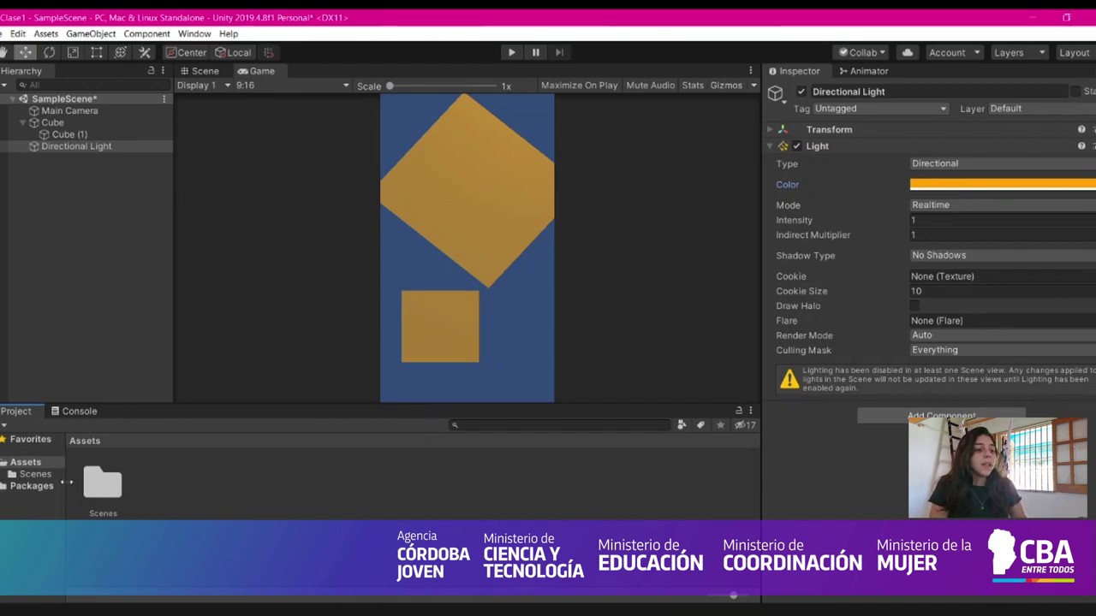
double_click(102, 484)
left_click(83, 440)
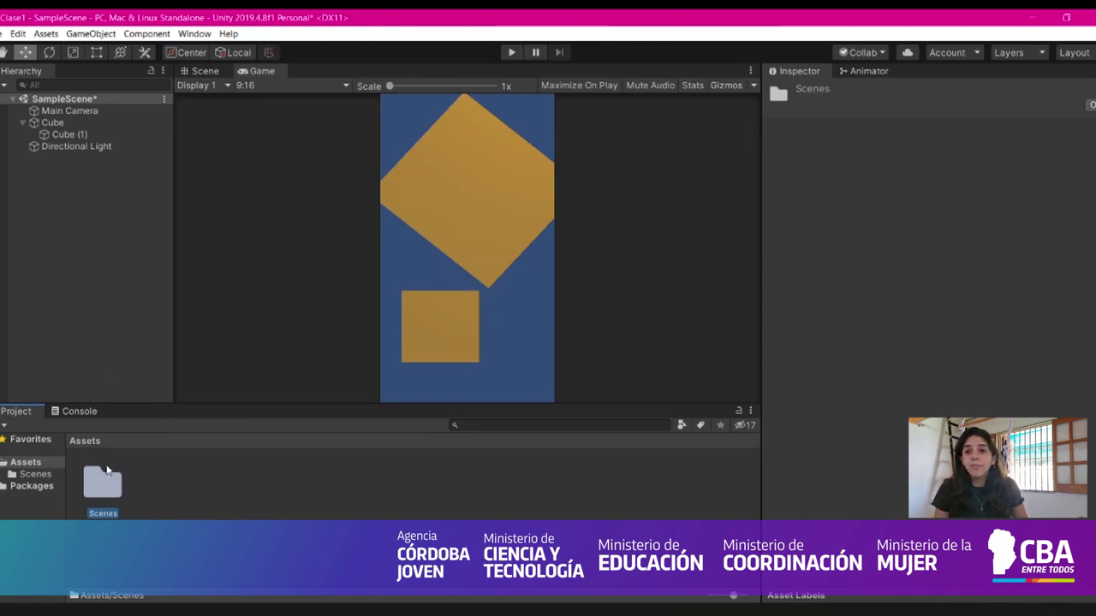
double_click(107, 470)
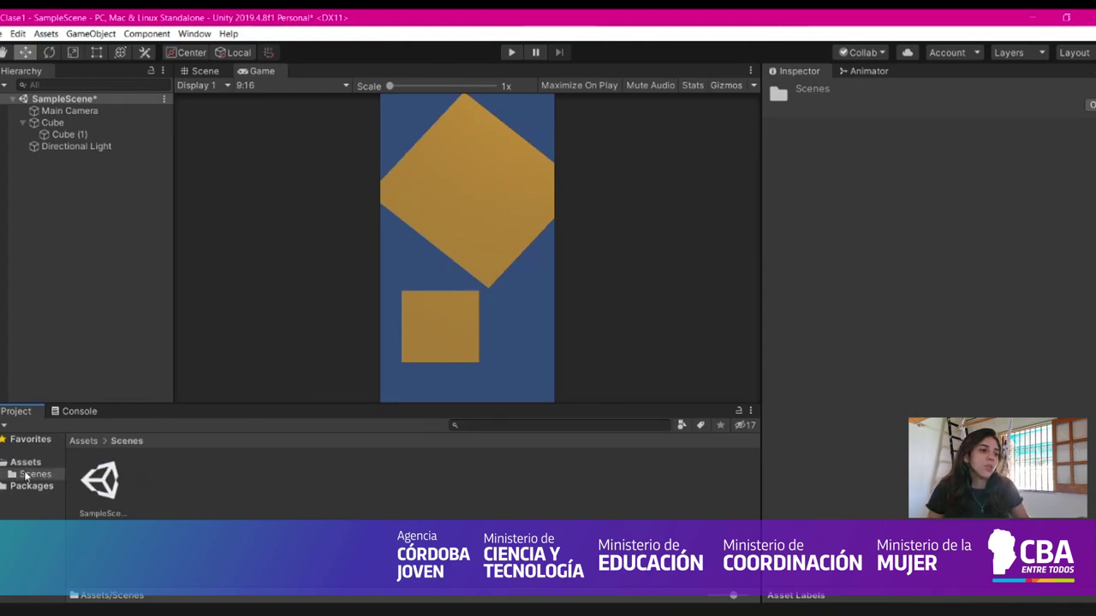
left_click(26, 463)
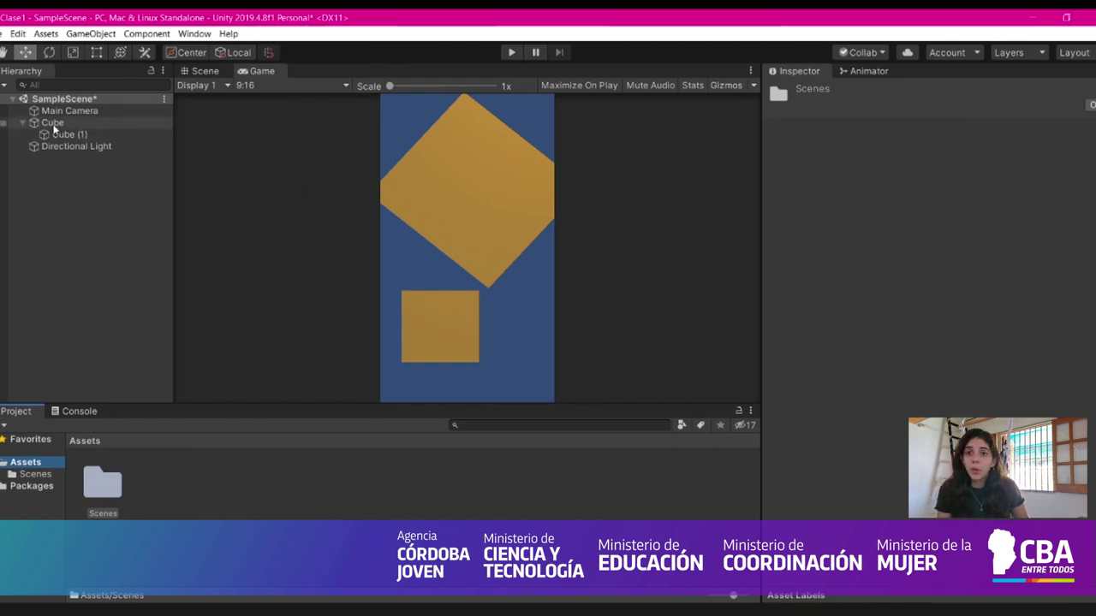
Step: Make a prefab of the child cube Cube (1) in Assets and place a copy of it beside the existing cubes in the scene
left_click_drag(177, 512, 172, 488)
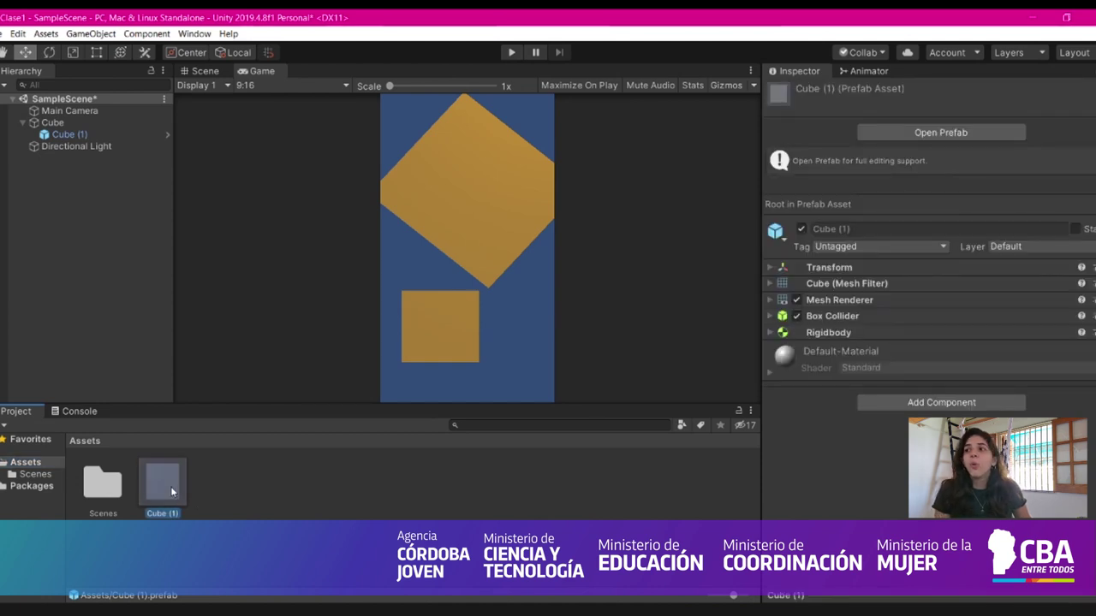
left_click(202, 71)
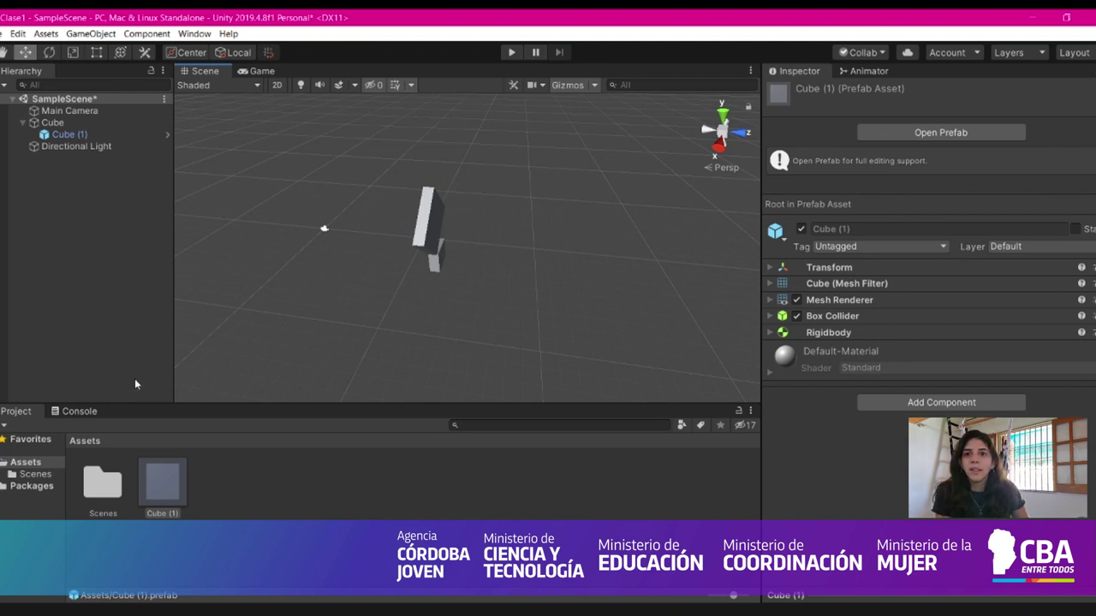
left_click_drag(162, 485, 493, 238)
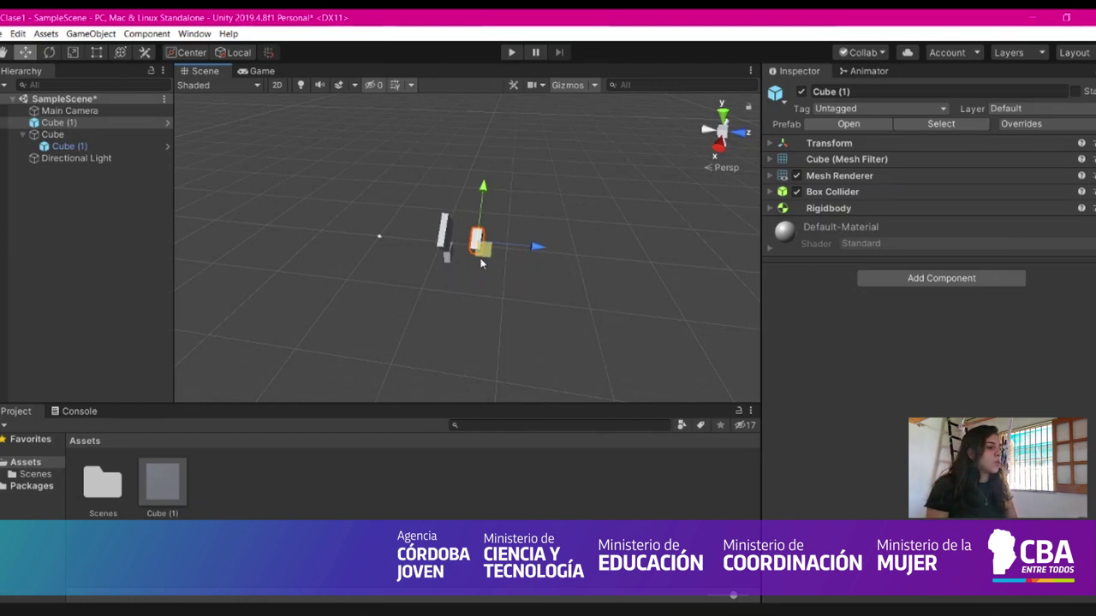
Step: Create a new material in the Assets folder and name it CuboVerde
right_click(267, 506)
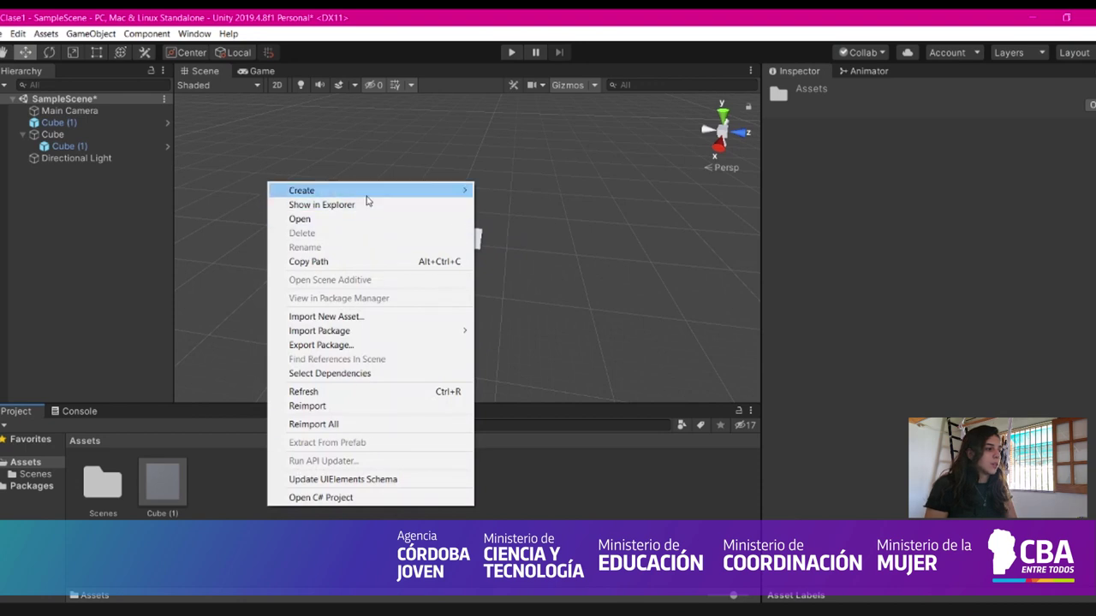
mouse_move(366, 191)
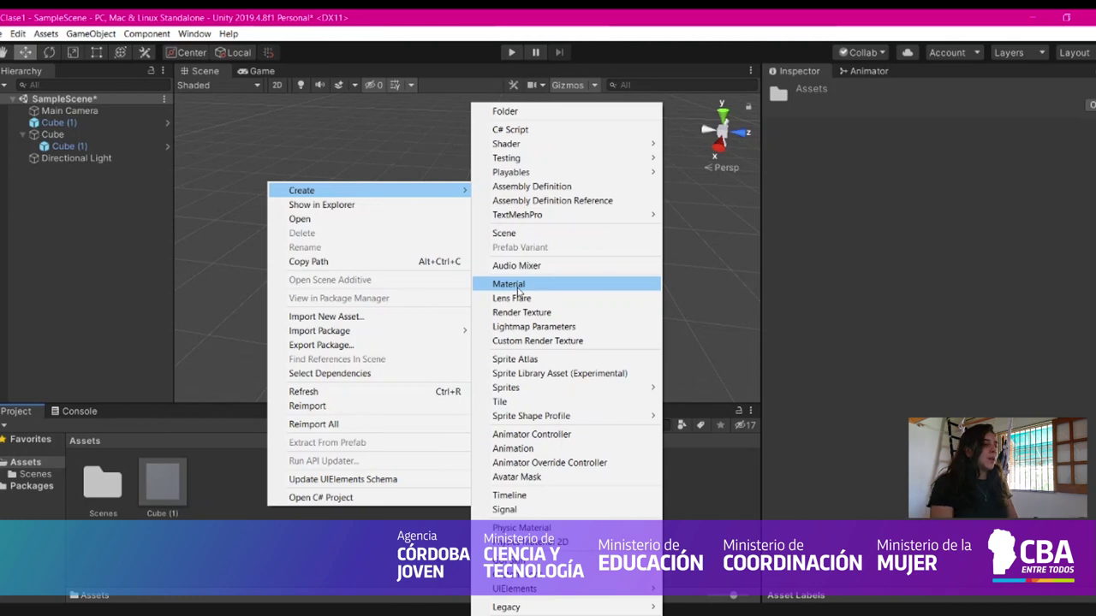
left_click(509, 284)
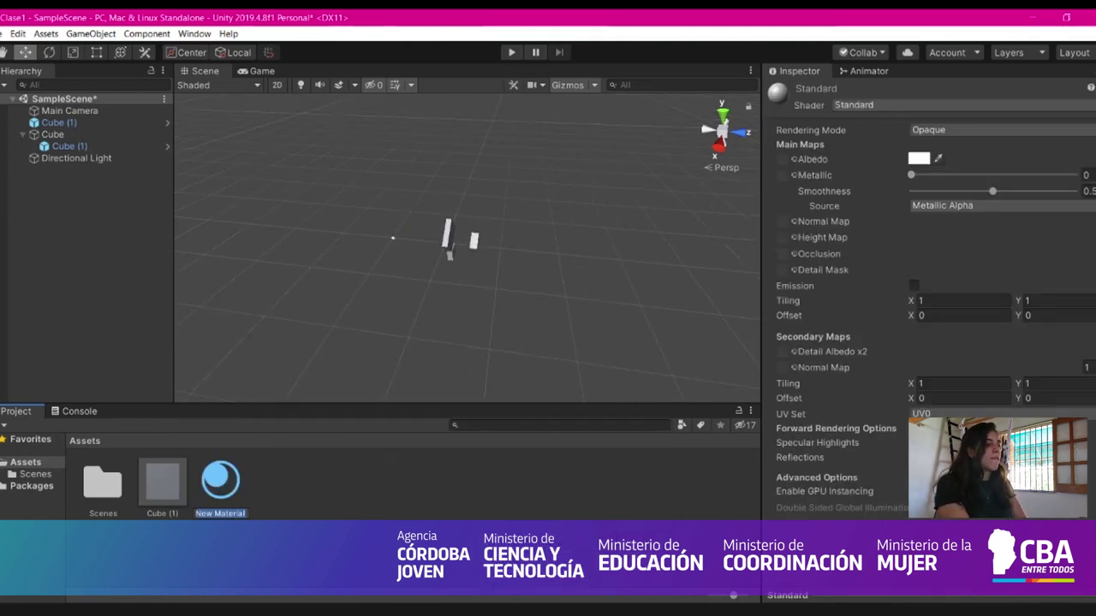
type("CUbo")
key("BackSpace")
key("BackSpace")
key("BackSpace")
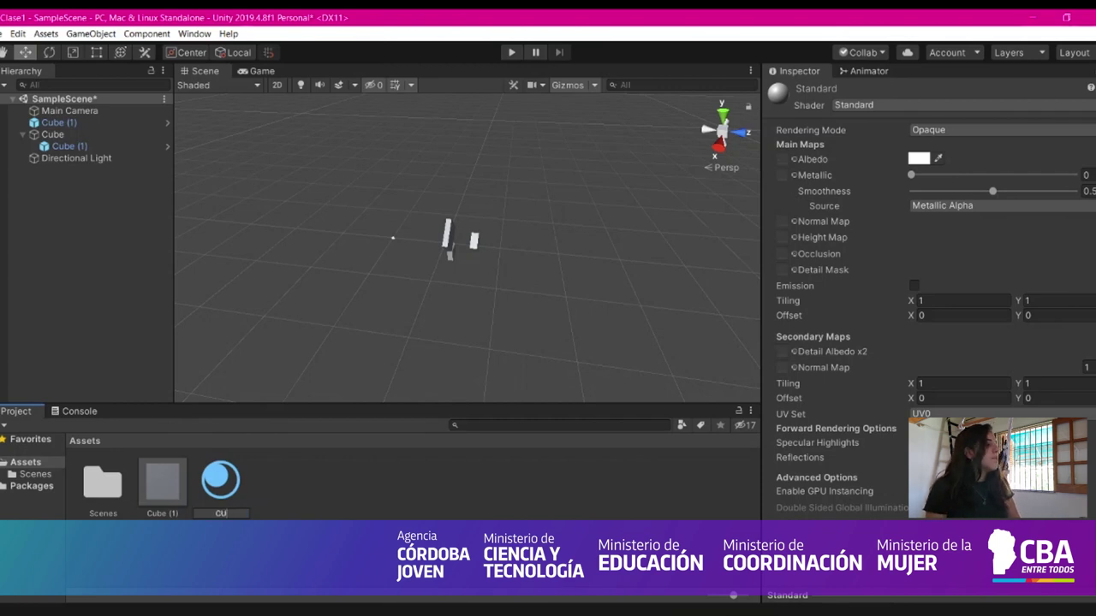
type("uboVa")
type("rde")
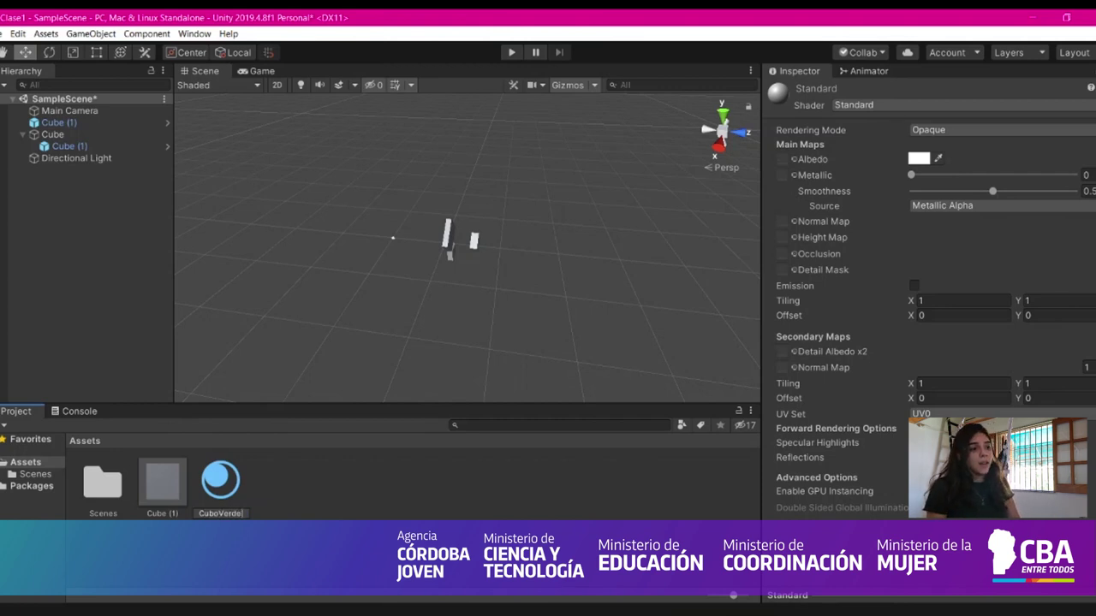
key("Return")
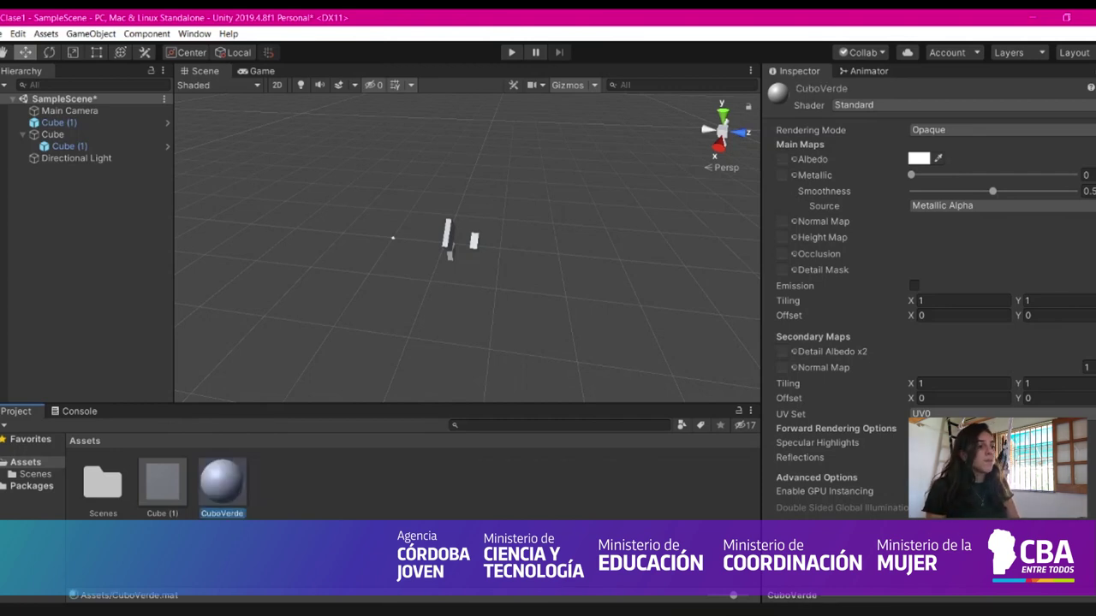
Step: Set the CuboVerde material's Albedo color to bright green, 00FF06
left_click(919, 159)
left_click(40, 89)
left_click(99, 126)
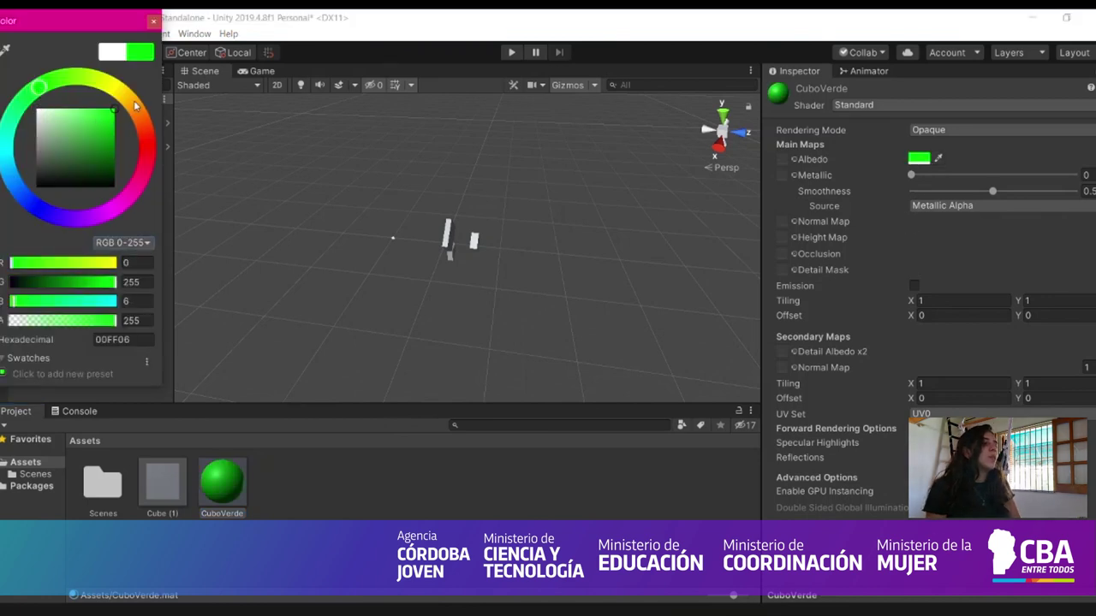
left_click(154, 20)
scroll(518, 240, "up", 2)
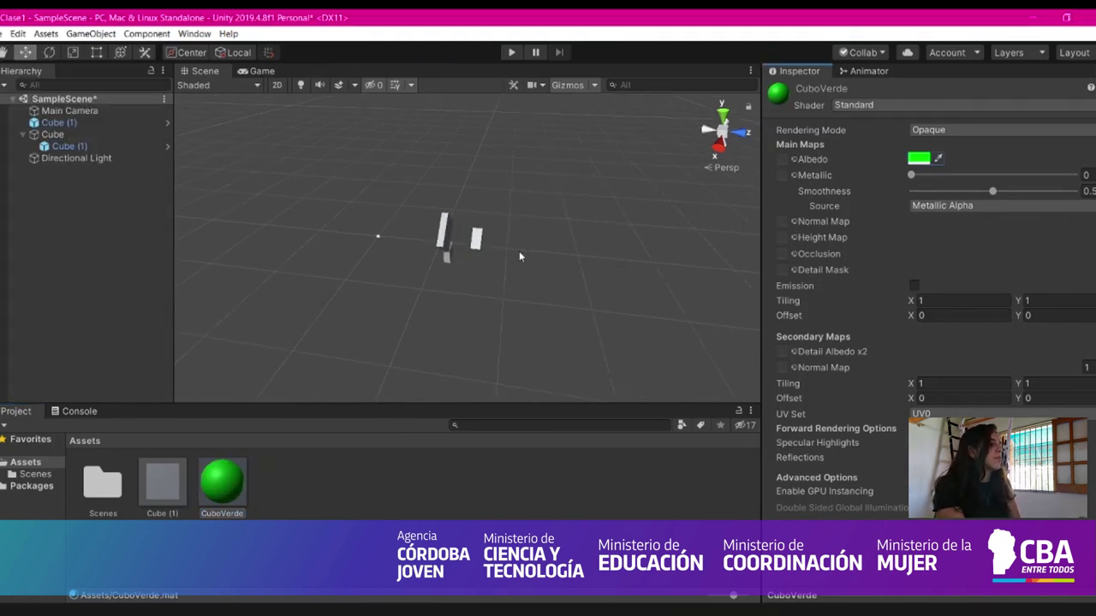
right_click_drag(517, 250, 599, 301)
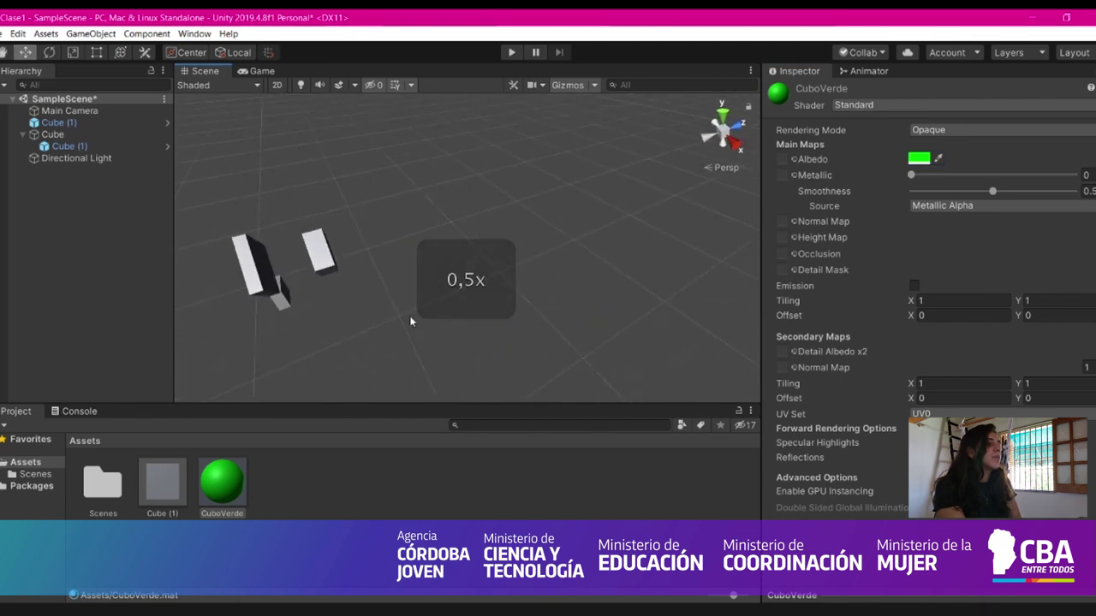
Step: Apply the CuboVerde material to the child Cube (1) nested under Cube
right_click_drag(391, 320, 319, 371)
left_click_drag(246, 484, 224, 490)
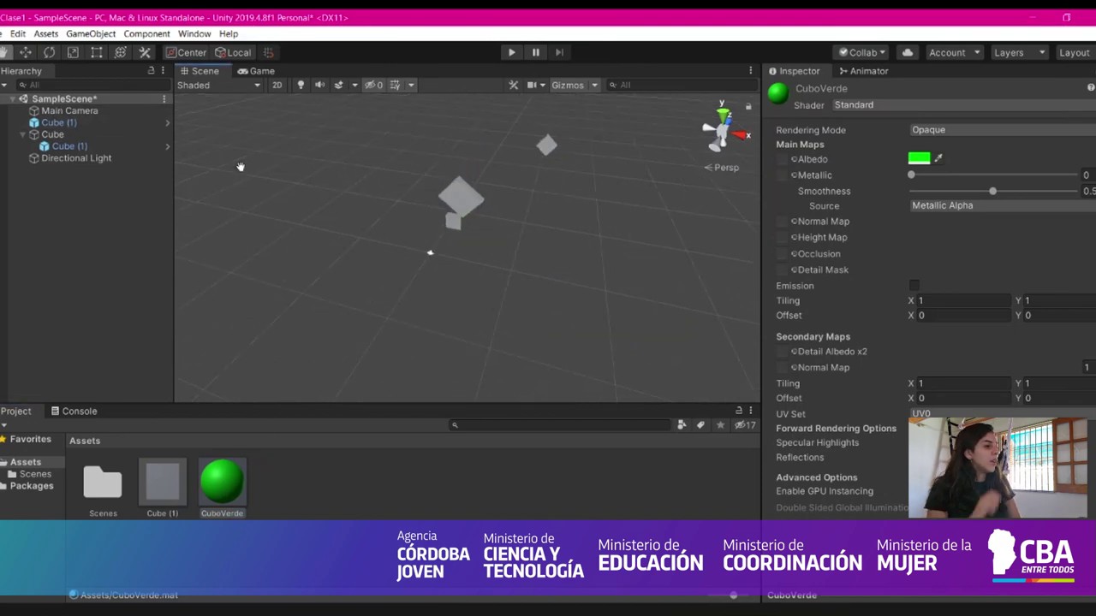
left_click(60, 122)
left_click(93, 135)
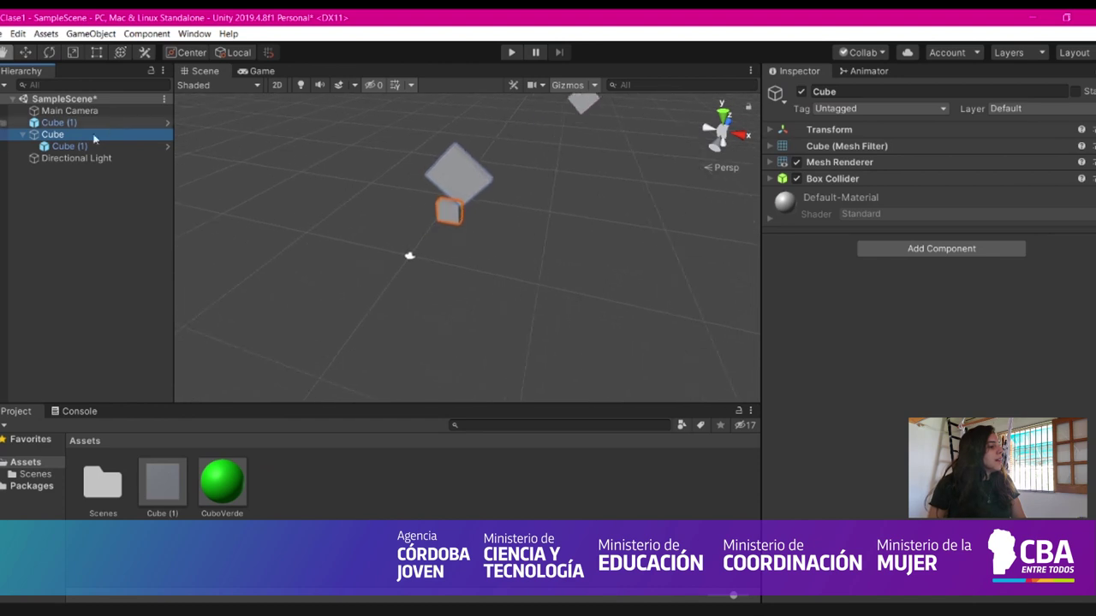
left_click(73, 147)
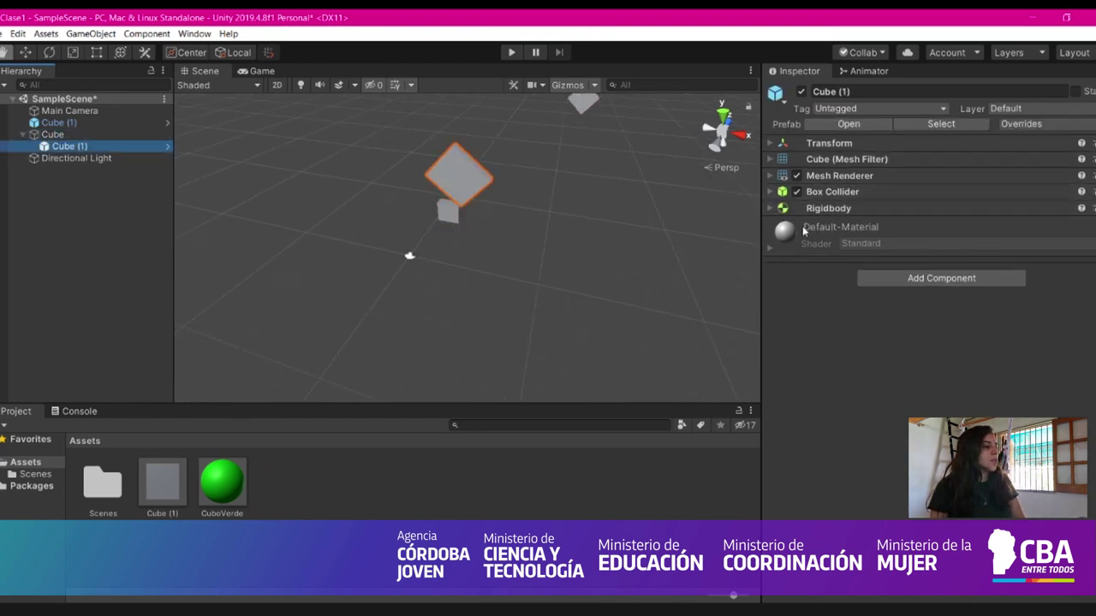
left_click(803, 236)
left_click_drag(827, 229, 823, 180)
Step: Expand the Materials list of the child cube's Mesh Renderer, look through the materials selectable for Element 0 and close the selection window
left_click(822, 176)
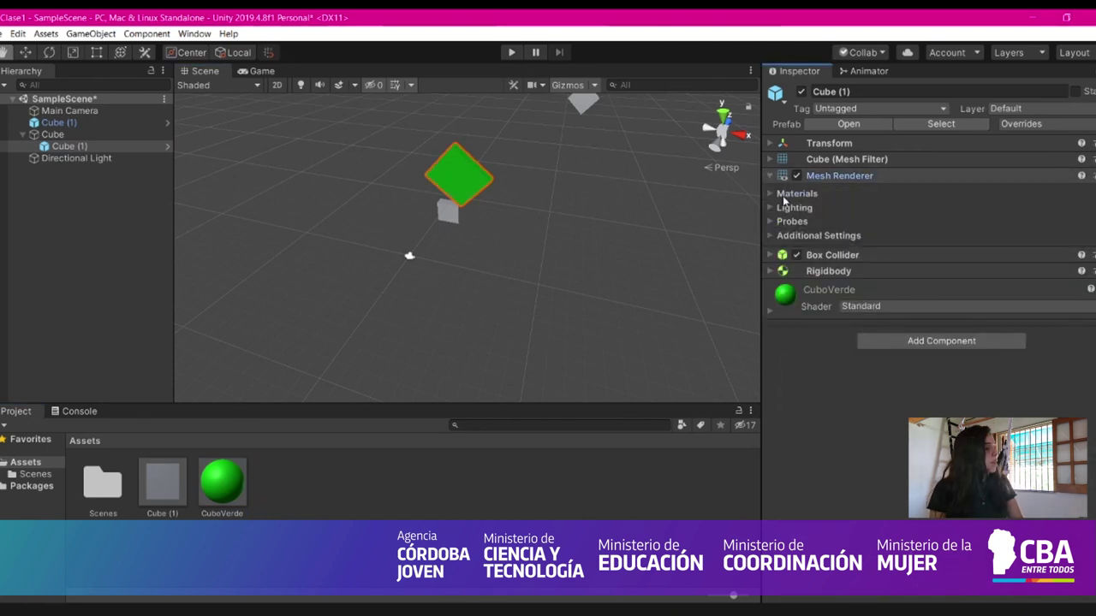
left_click(792, 193)
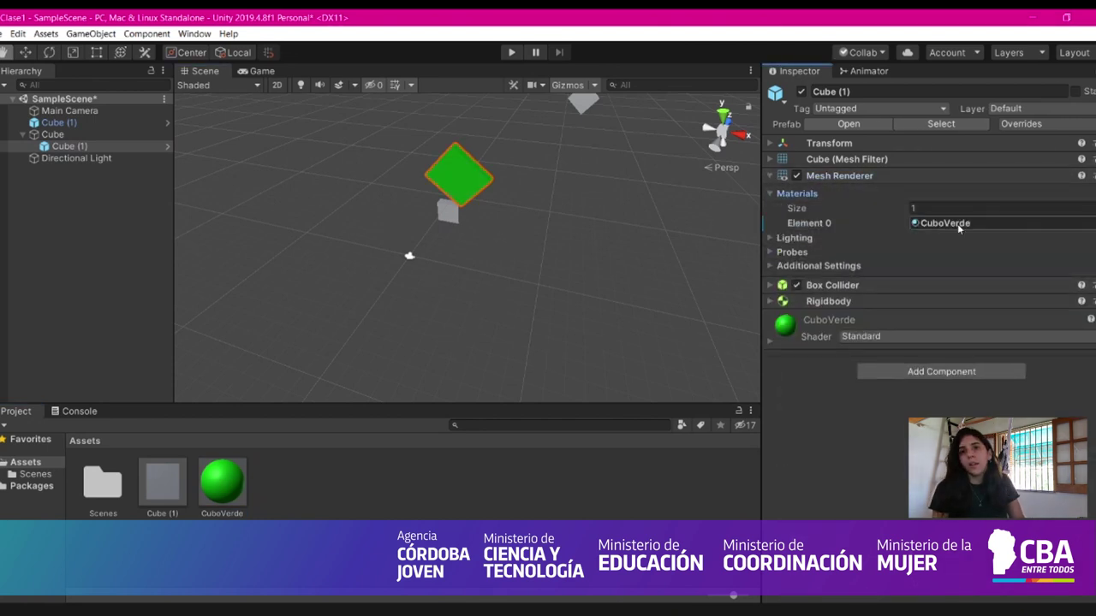
left_click(914, 222)
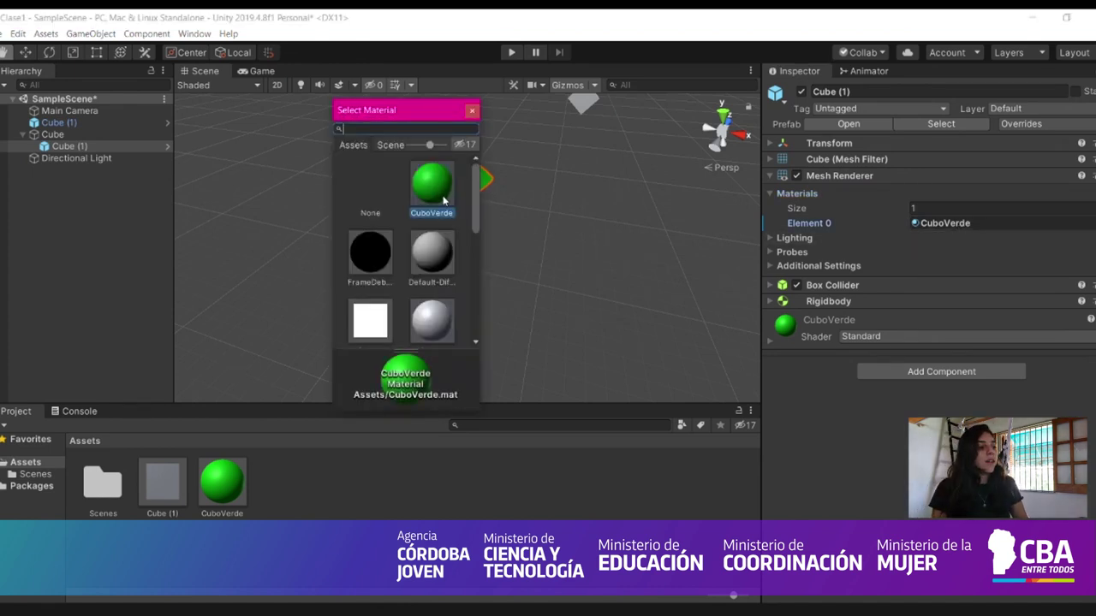
left_click(472, 110)
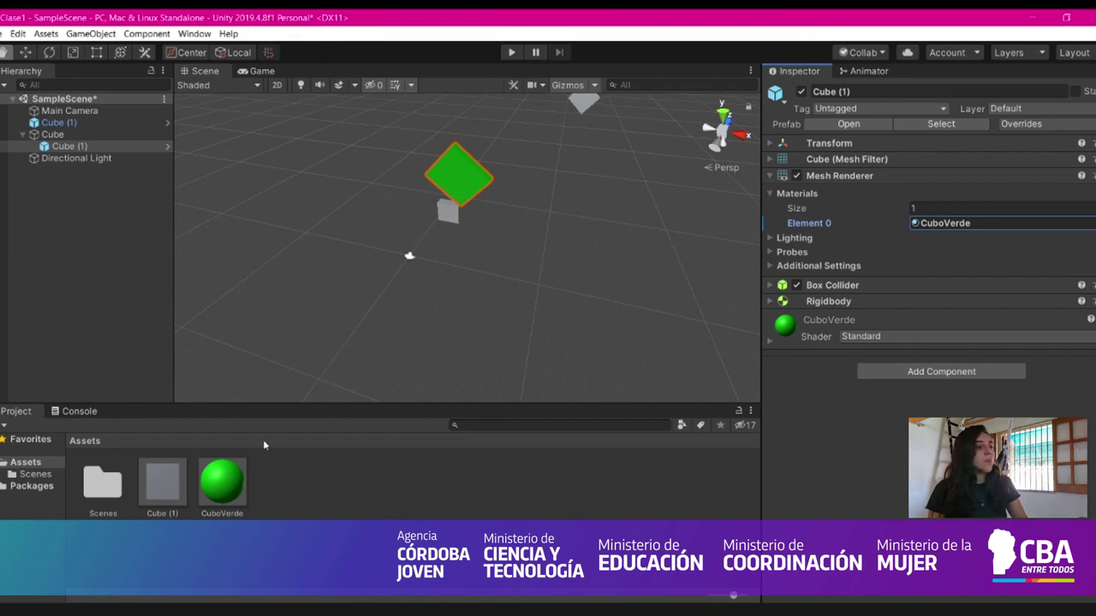
Step: Change the CuboVerde material's Albedo color to crimson, FF004D, and close the color picker
left_click(222, 484)
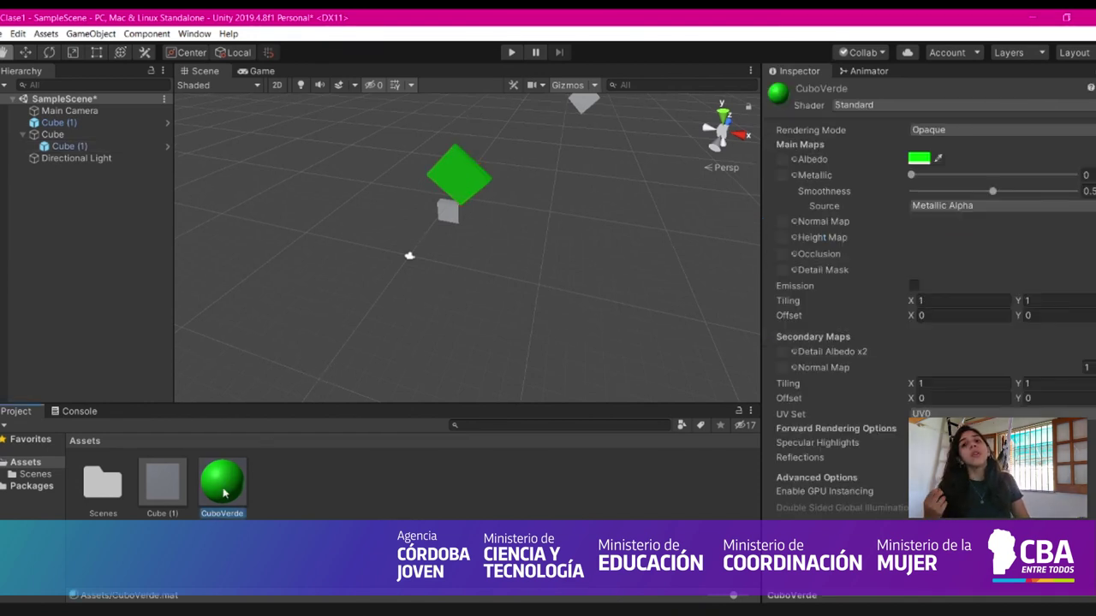
left_click(918, 158)
left_click_drag(136, 132, 143, 170)
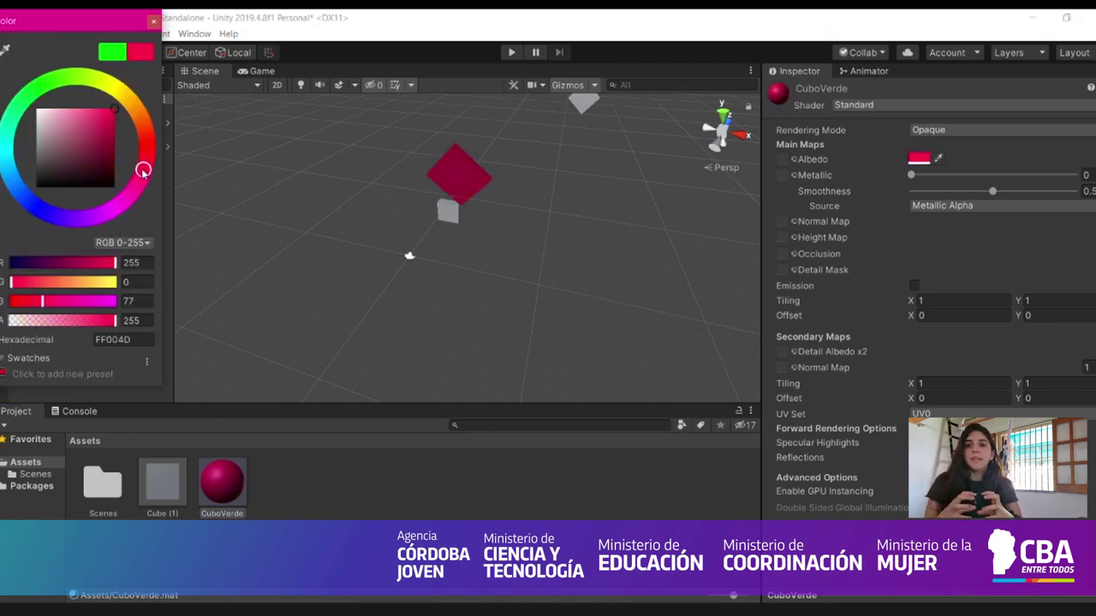
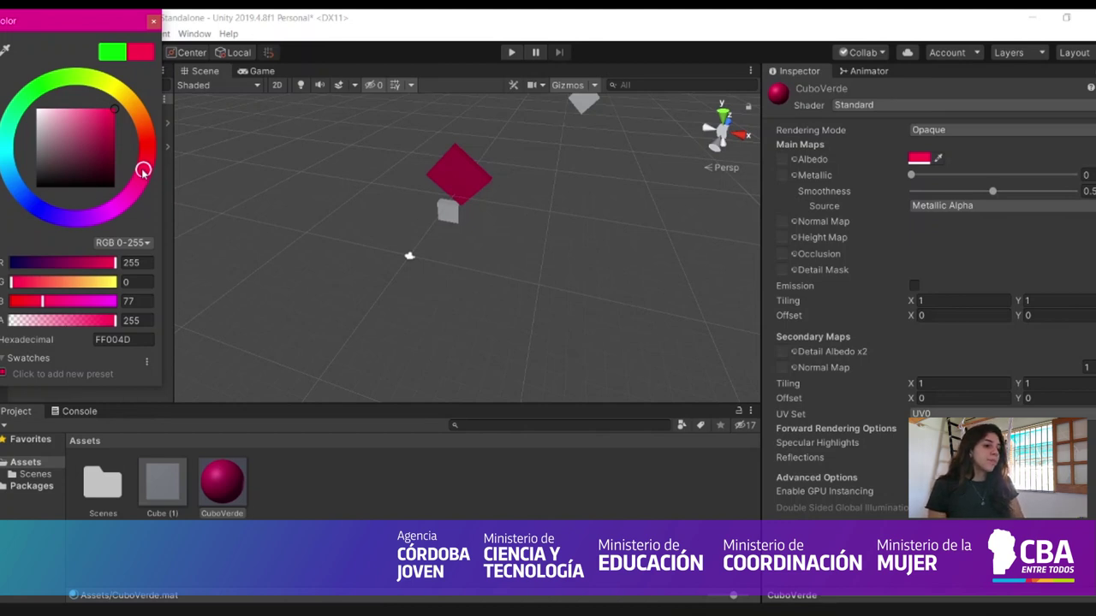
left_click(154, 20)
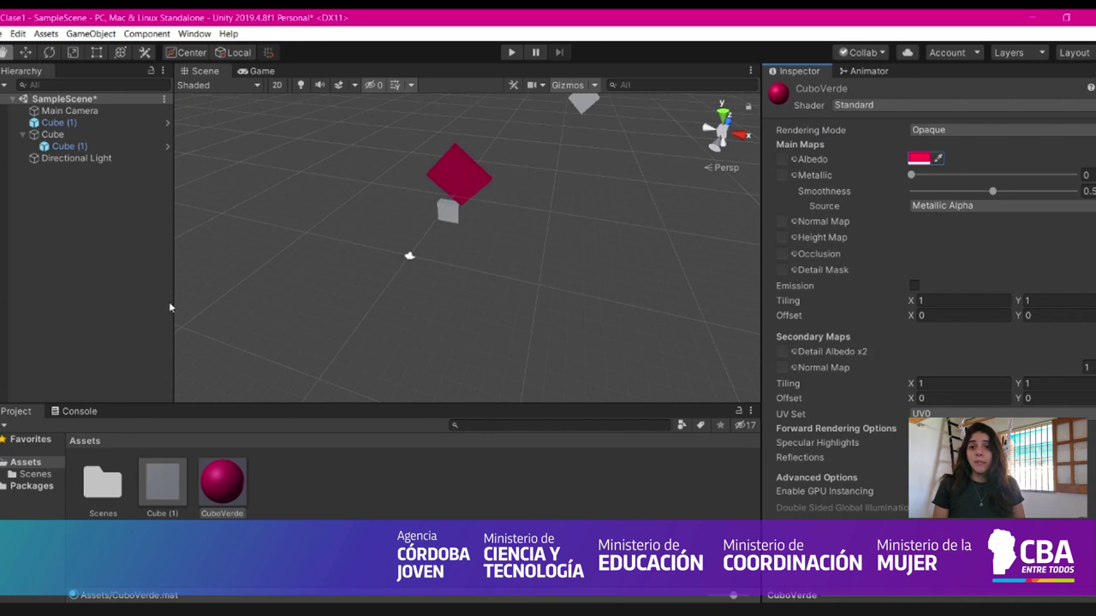
Step: Show the Console, dock the Animator view beside the Game view and narrow its Parameters pane
left_click(77, 413)
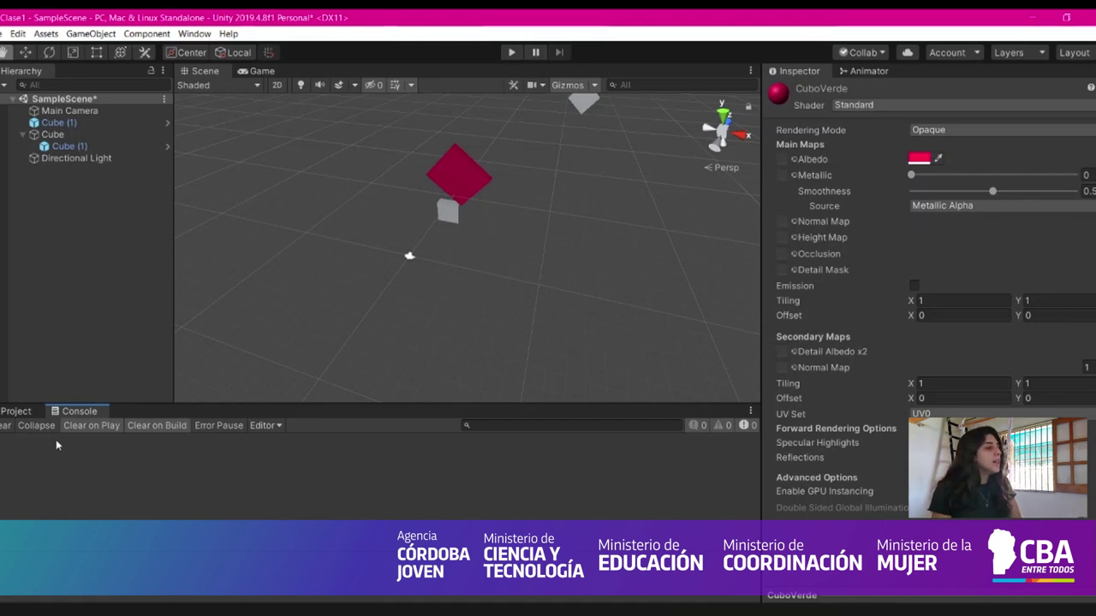
left_click(857, 73)
left_click_drag(859, 73, 316, 74)
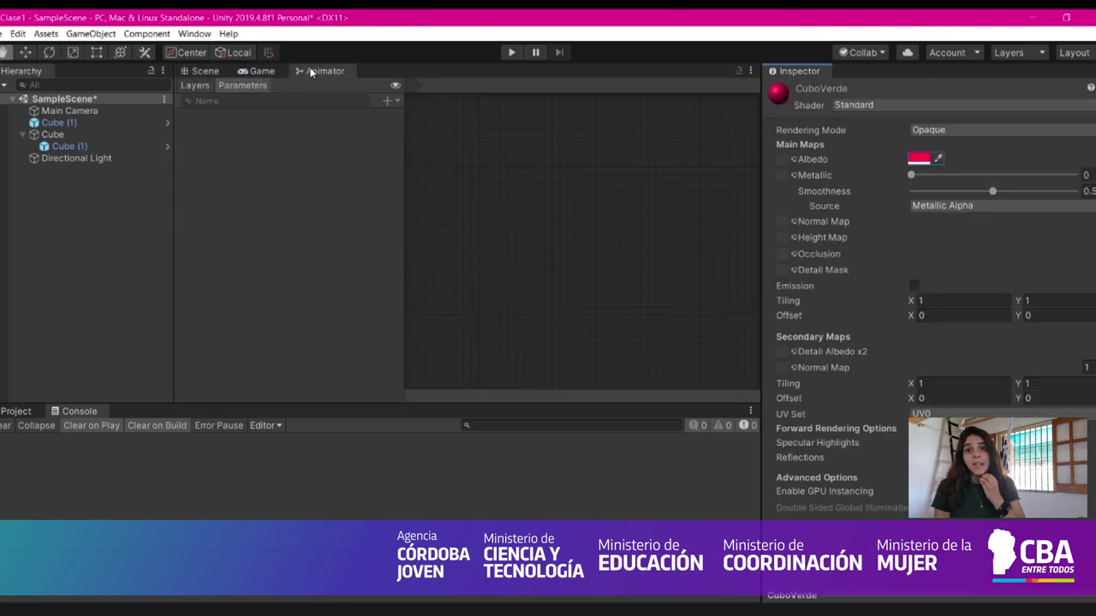
left_click_drag(409, 185, 287, 189)
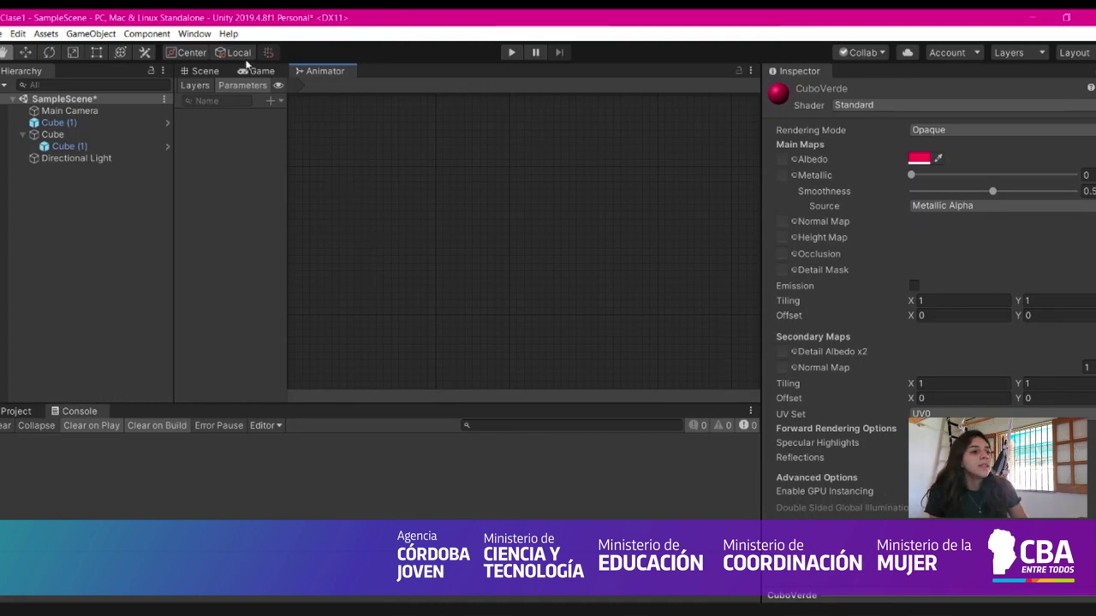
Step: Close the Animator view to bring back the Scene view
left_click(183, 34)
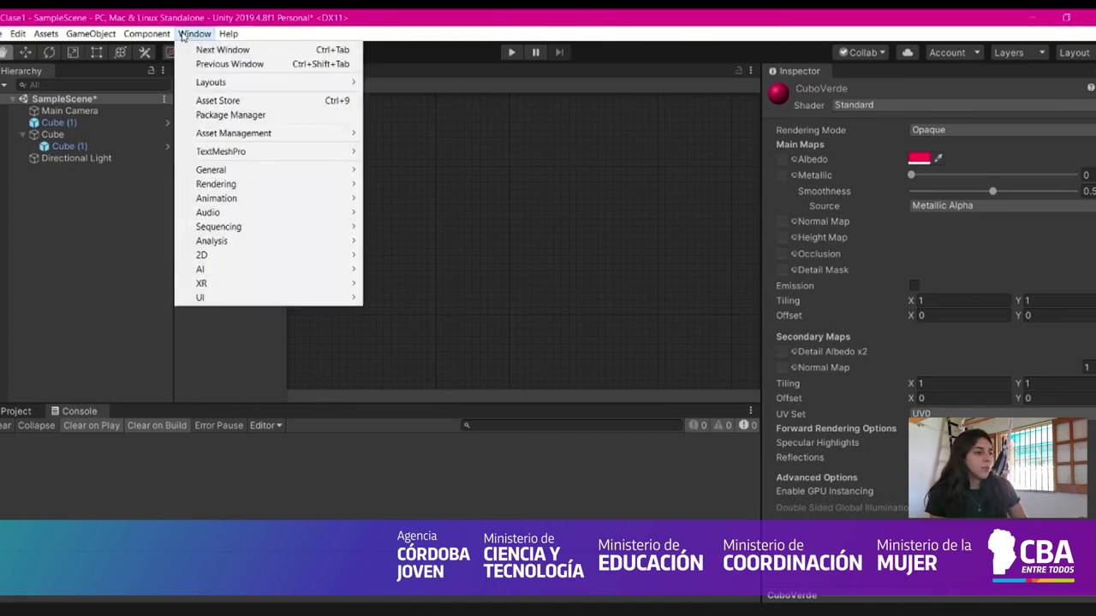
left_click(185, 35)
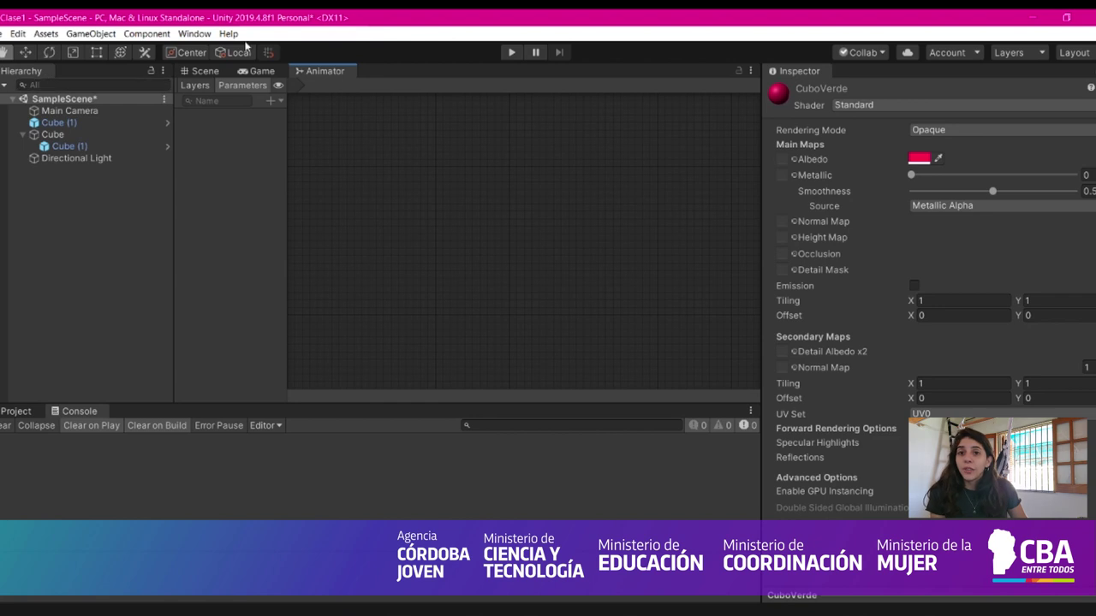
right_click(316, 74)
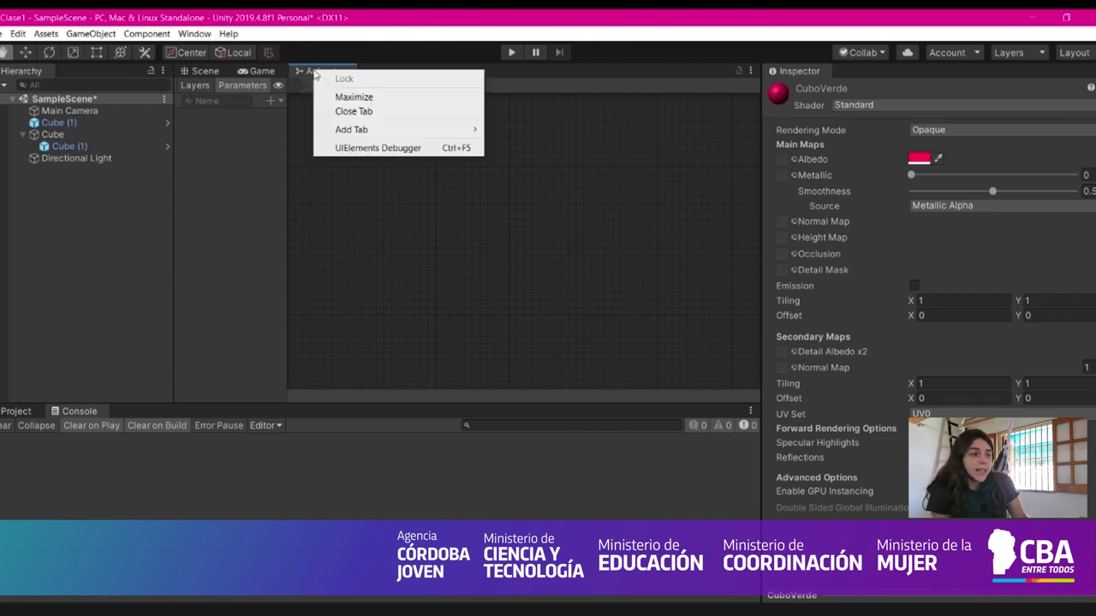
left_click(346, 114)
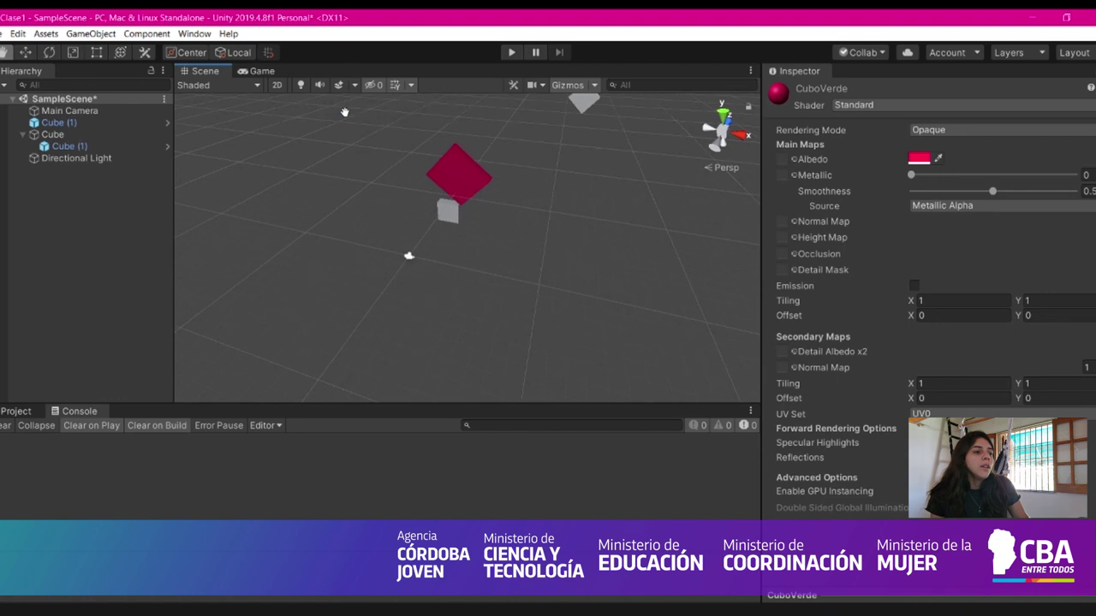
Step: Review the categories of windows the editor offers, open the Asset Store and dismiss its cookie notice
left_click(206, 35)
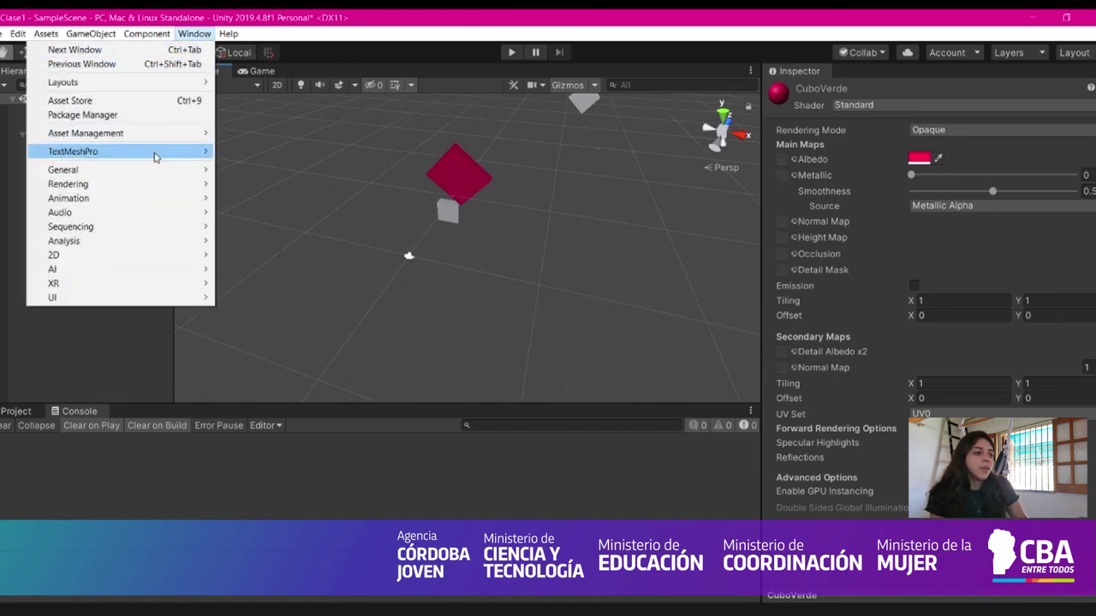
mouse_move(158, 171)
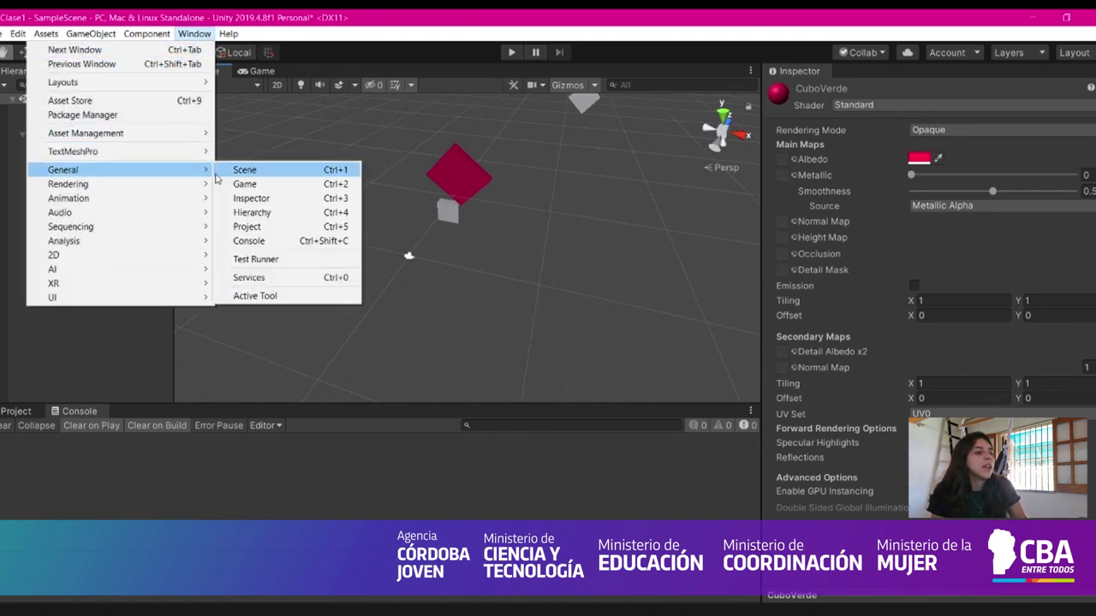
mouse_move(139, 200)
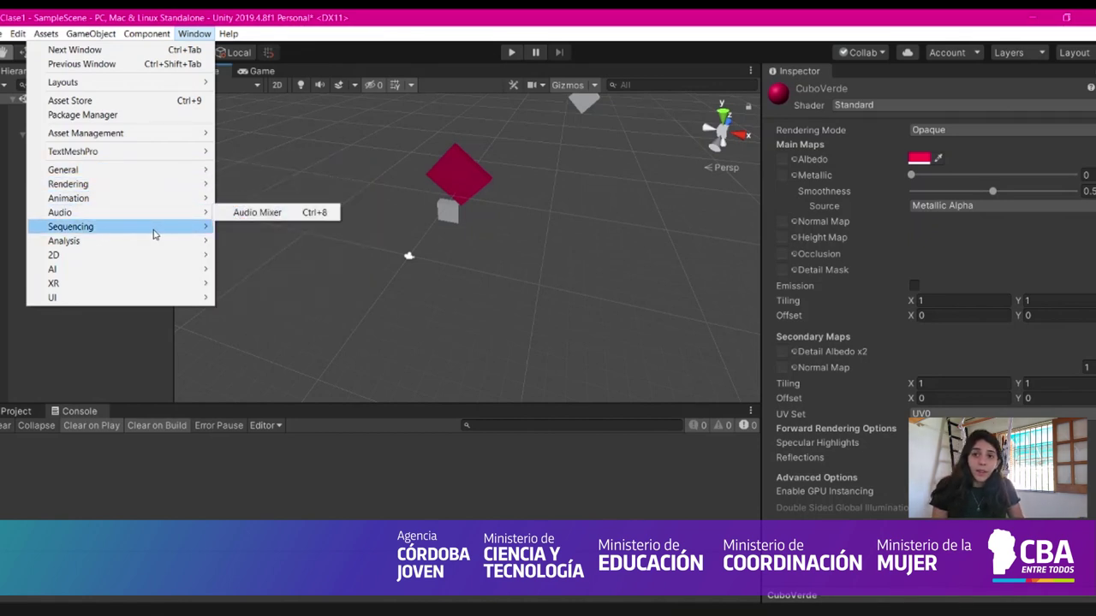
mouse_move(148, 261)
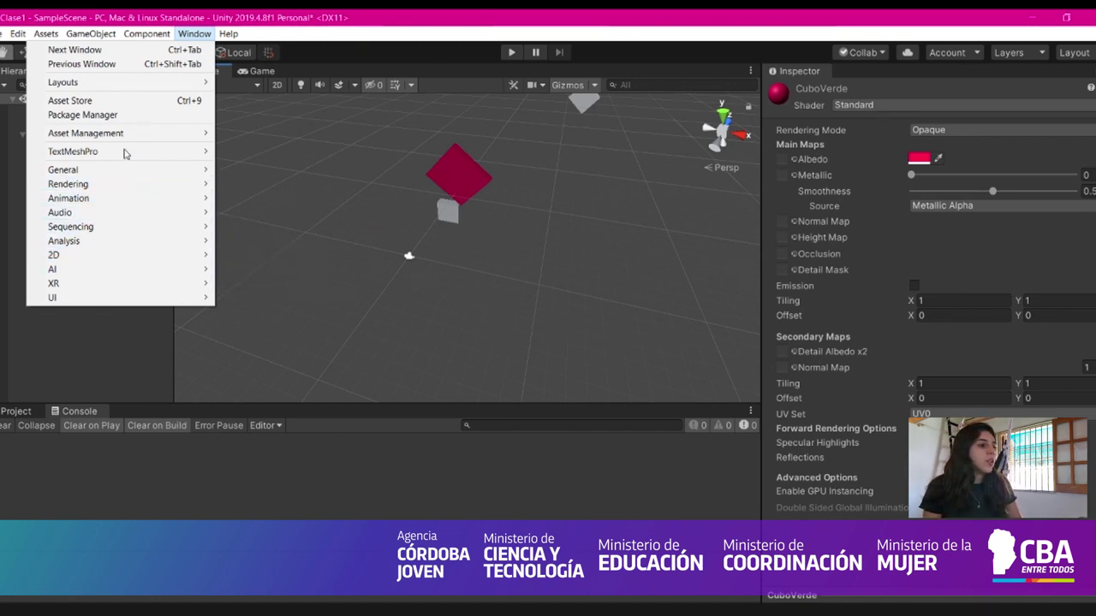
left_click(94, 100)
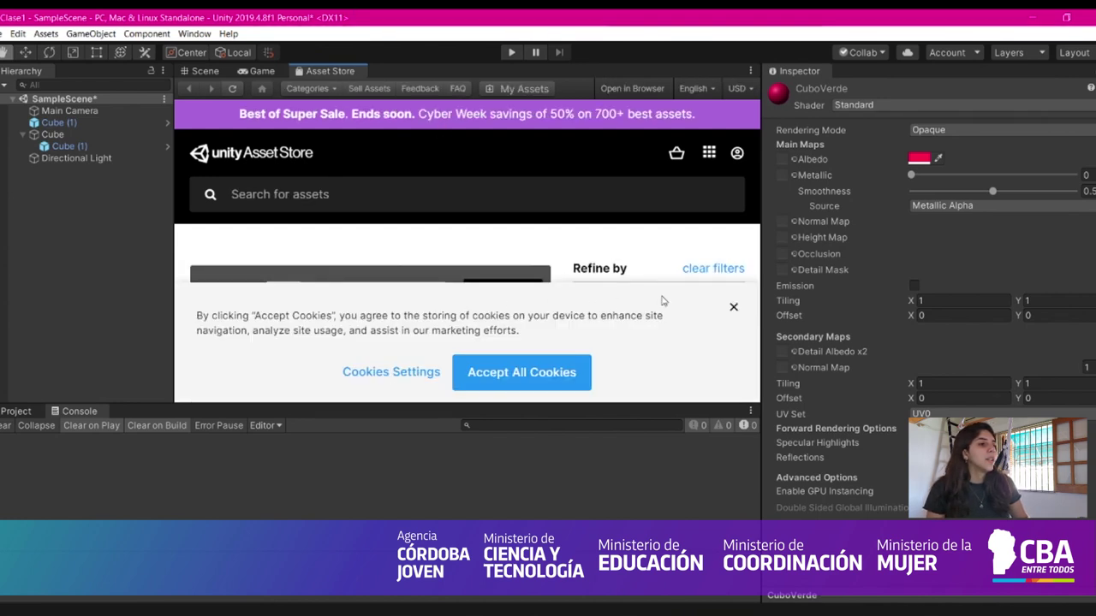
left_click(733, 306)
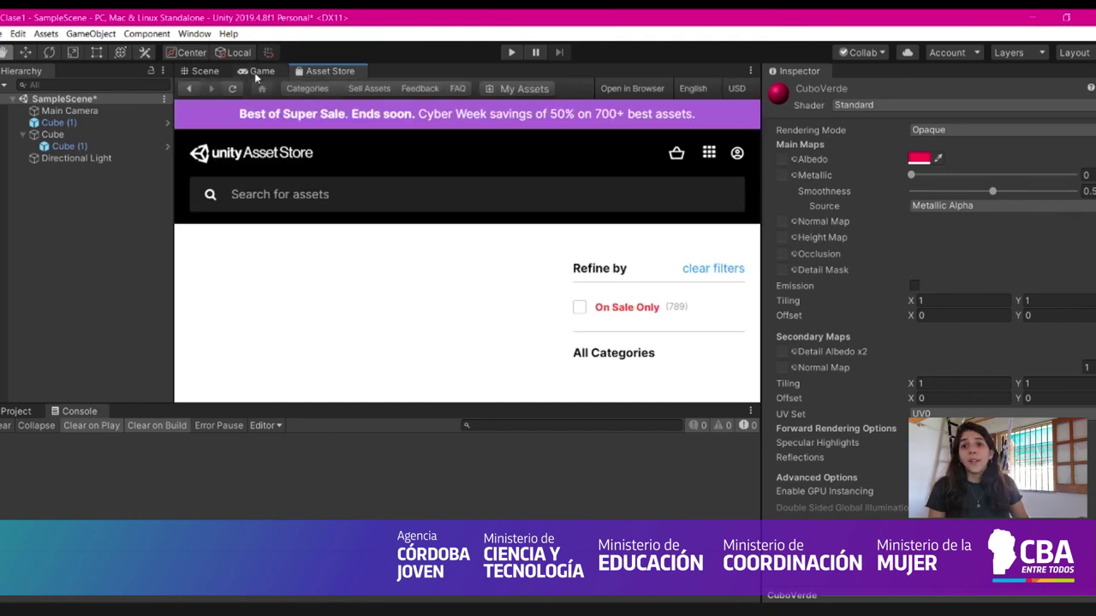
Step: Browse the Asset Store's deals, top assets and category filters, and close the store view
scroll(514, 315, "down", 2)
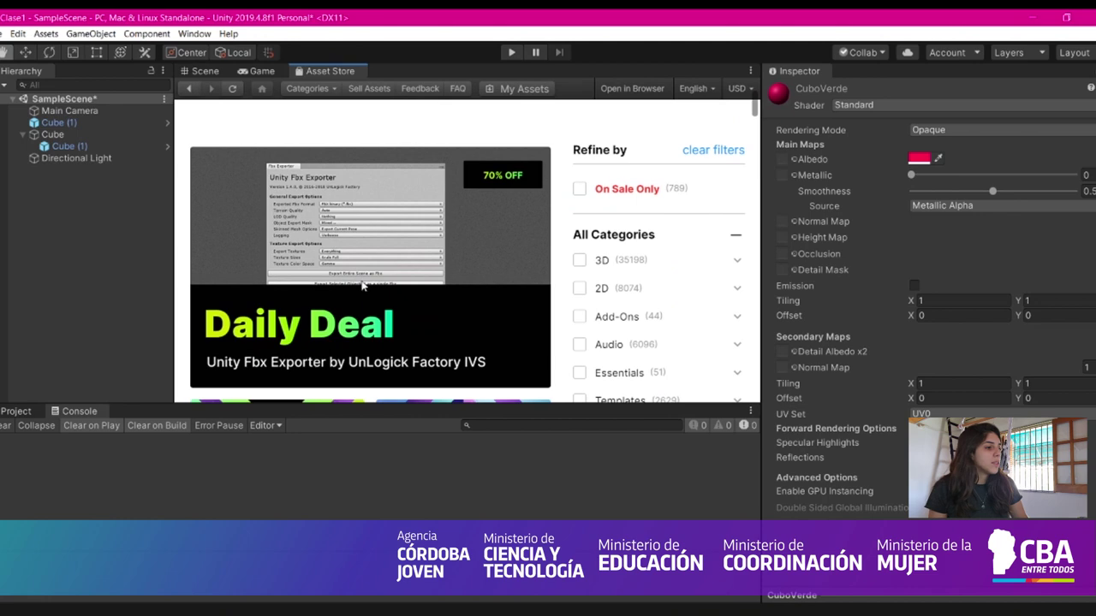
scroll(361, 286, "down", 1)
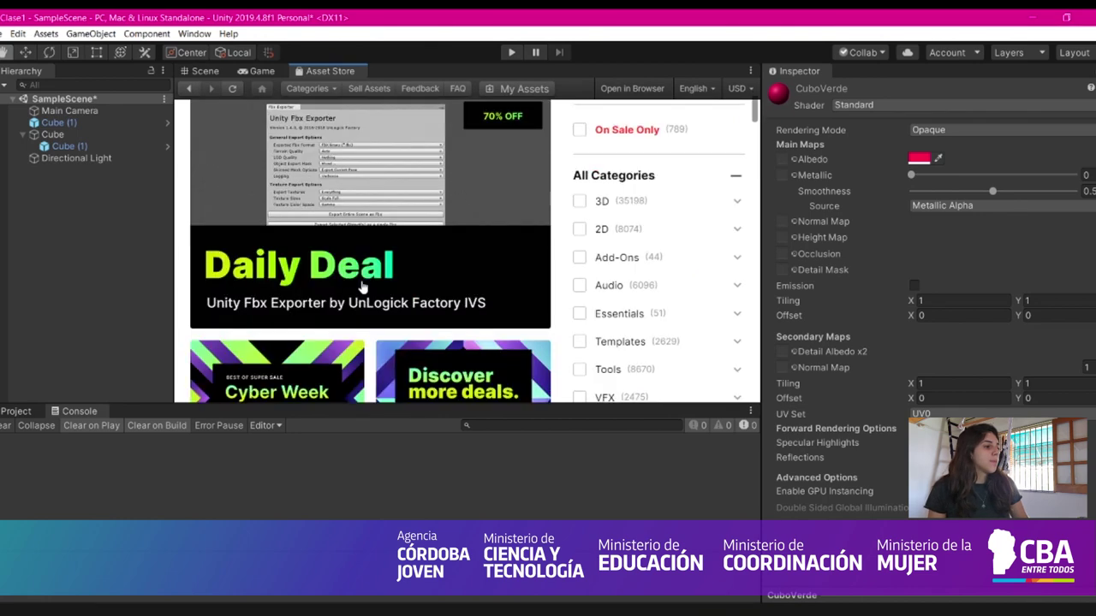
scroll(534, 296, "down", 5)
scroll(534, 296, "down", 1)
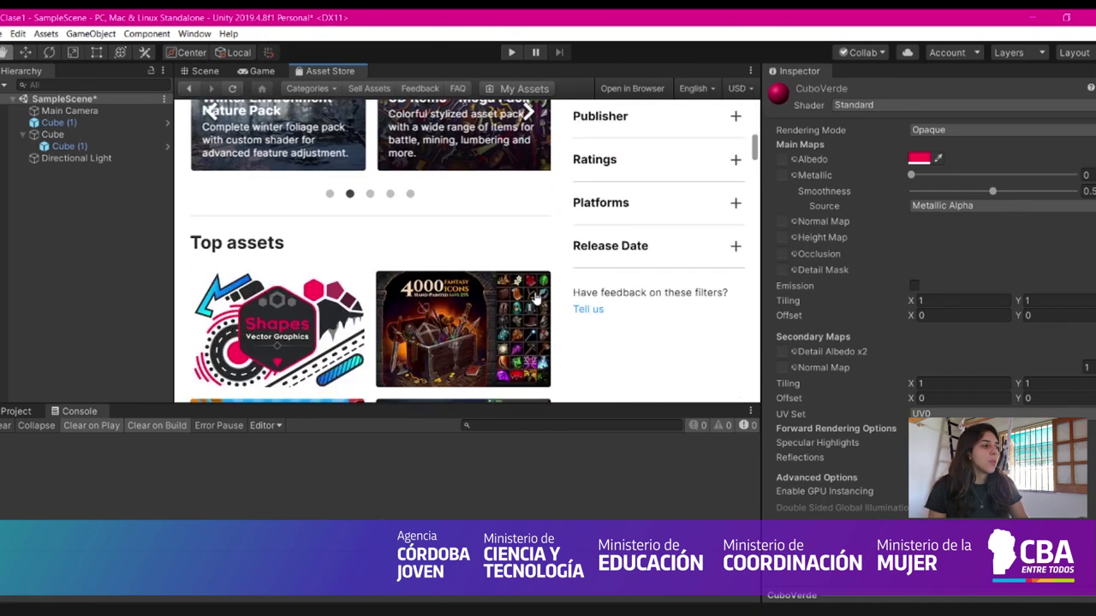
scroll(614, 283, "up", 3)
scroll(672, 260, "up", 1)
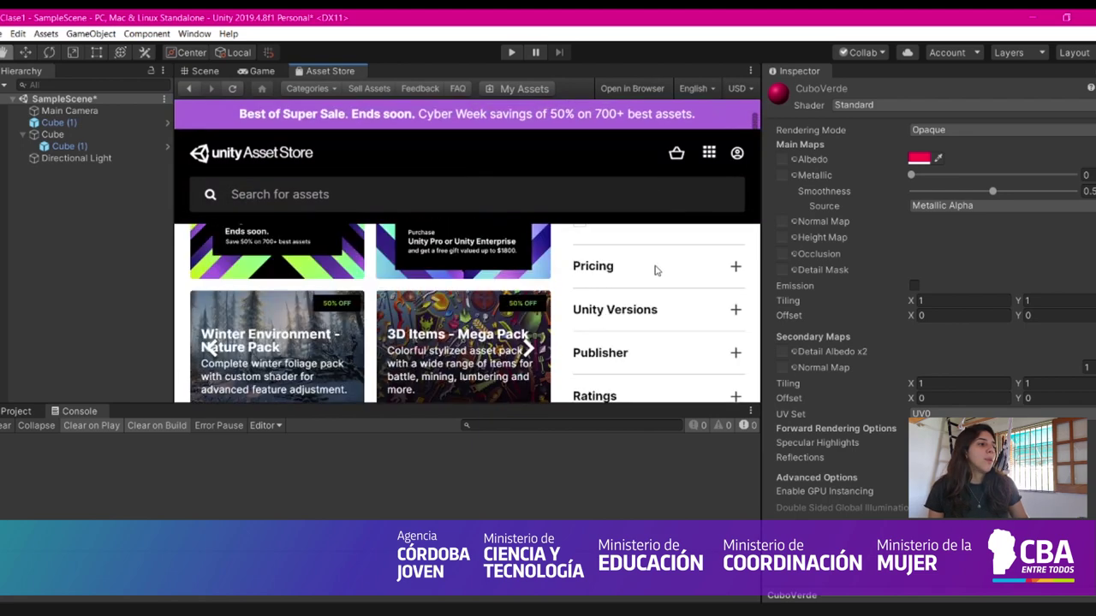
scroll(653, 269, "down", 1)
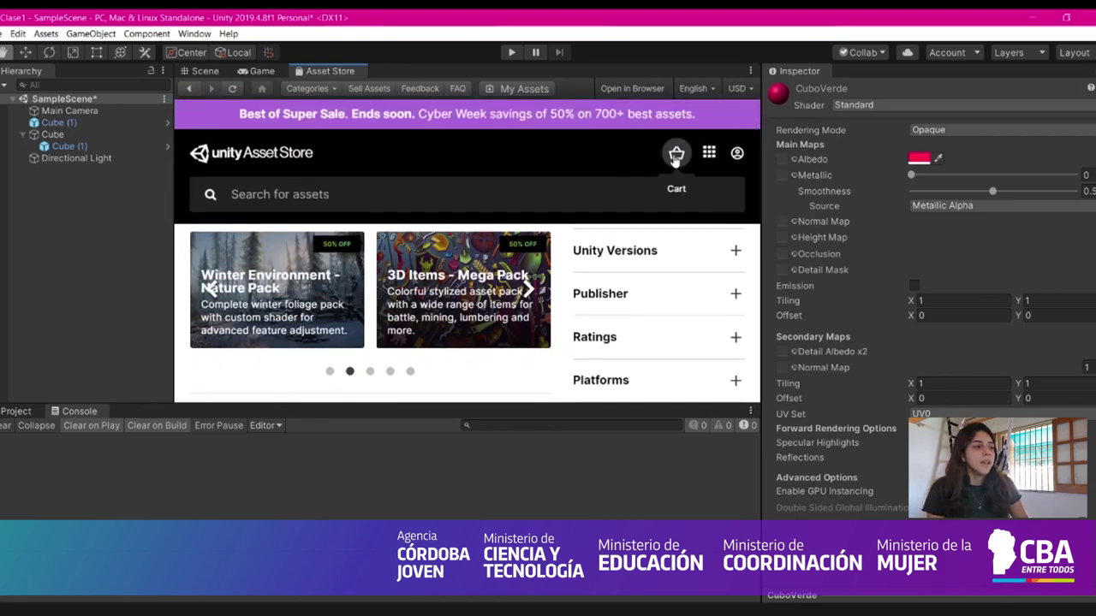
middle_click(341, 72)
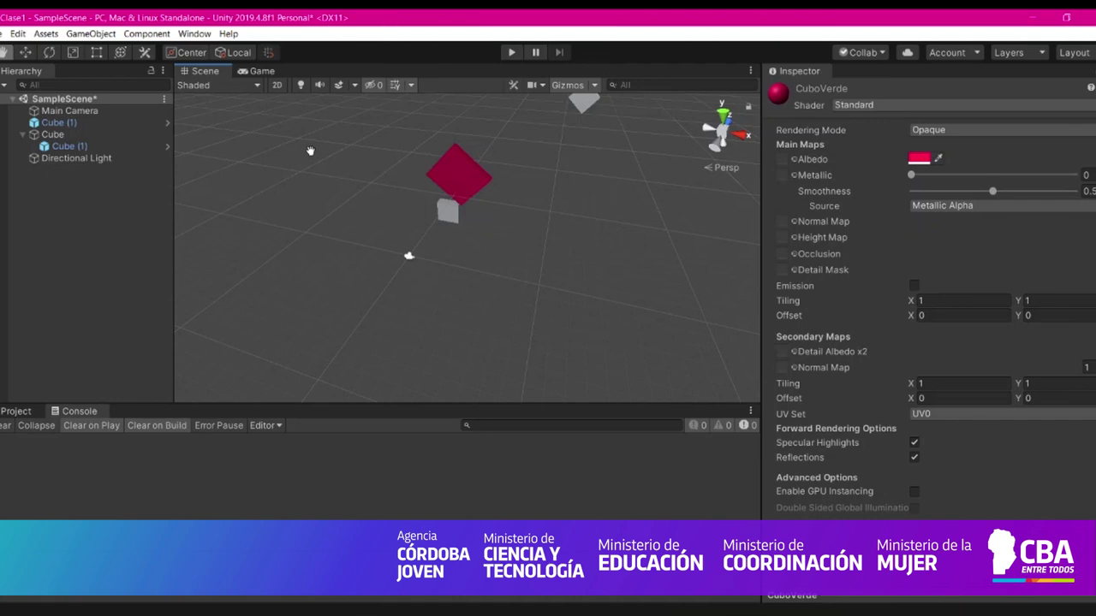
left_click(397, 612)
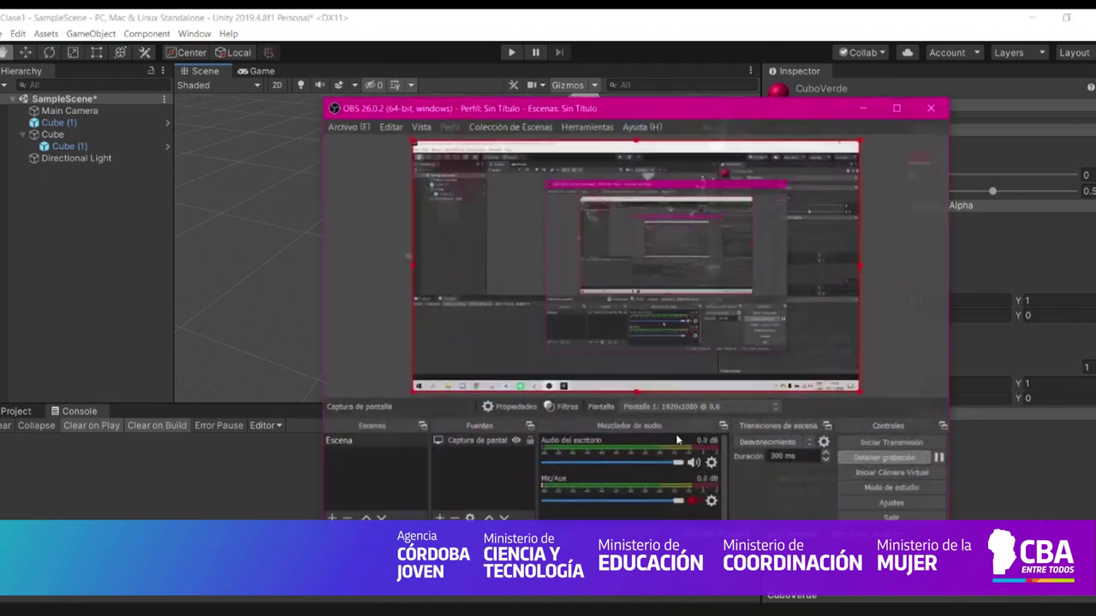
left_click(899, 456)
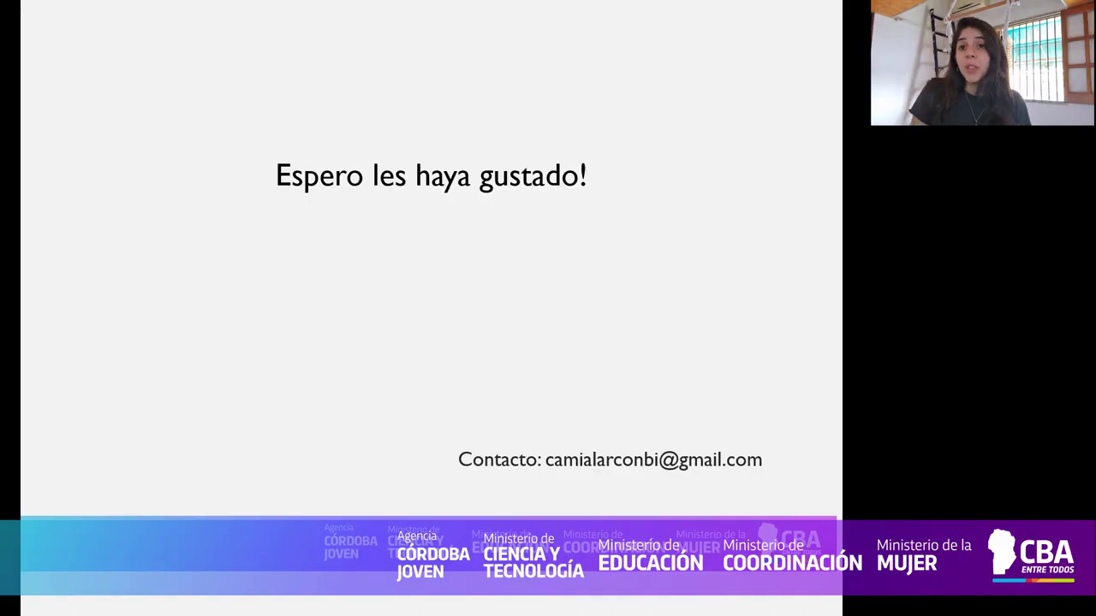